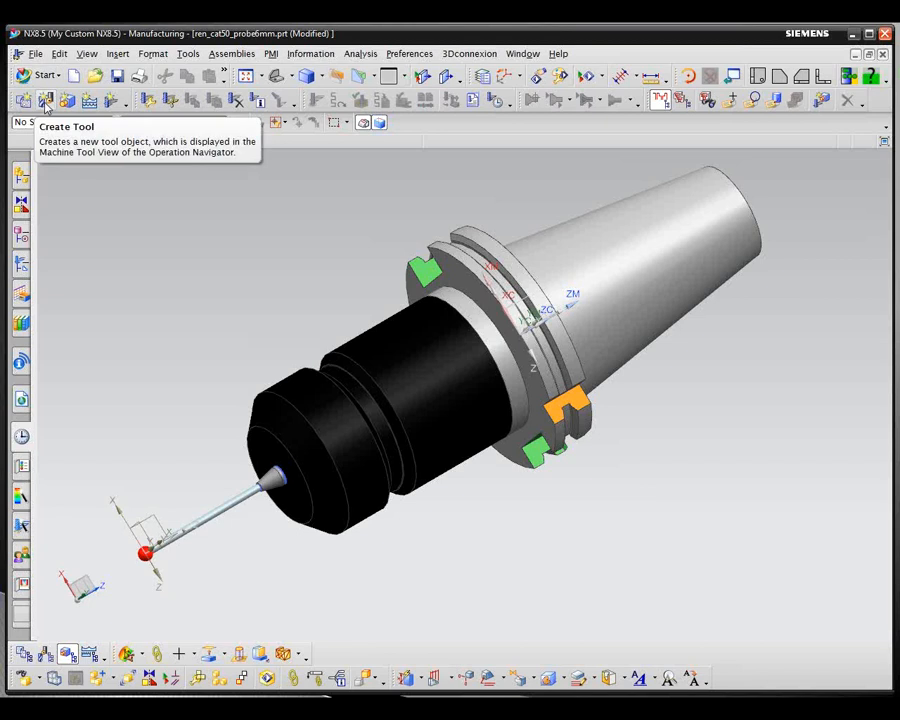
Create a probe tool of type solid_tool under GENERIC_MACHINE and name it RENISHAW_6MM
{"action": "left_click", "coordinate": [45, 100]}
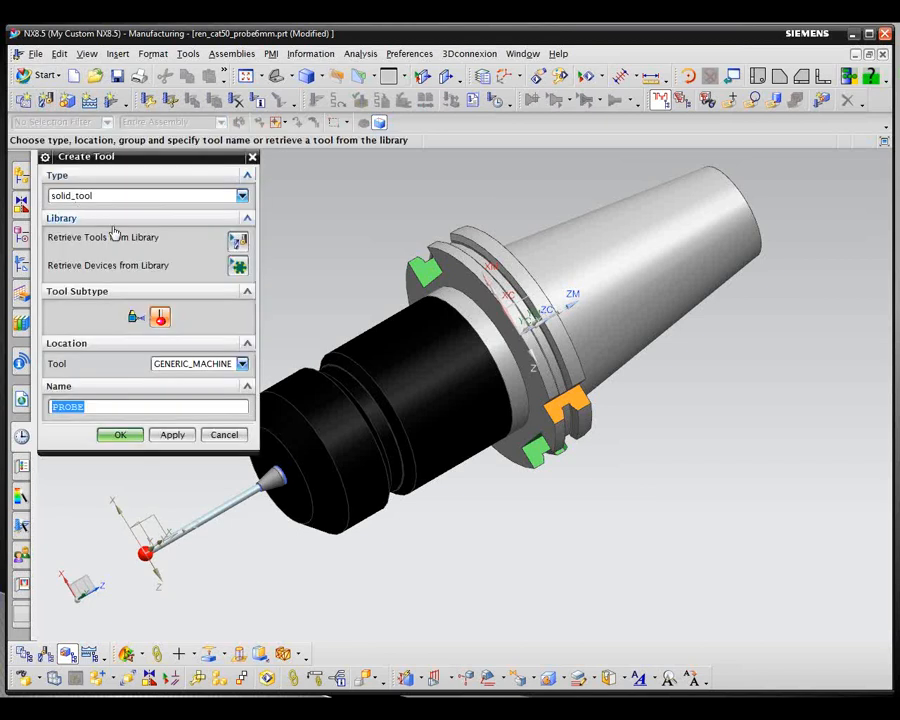
{"action": "left_click", "coordinate": [241, 196]}
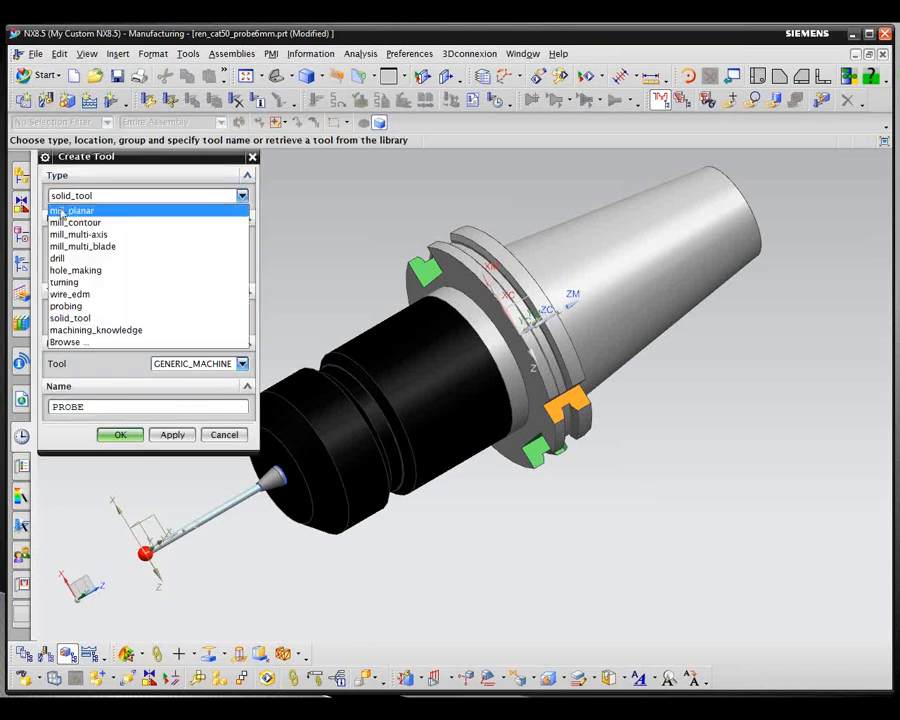
{"action": "left_click", "coordinate": [83, 319]}
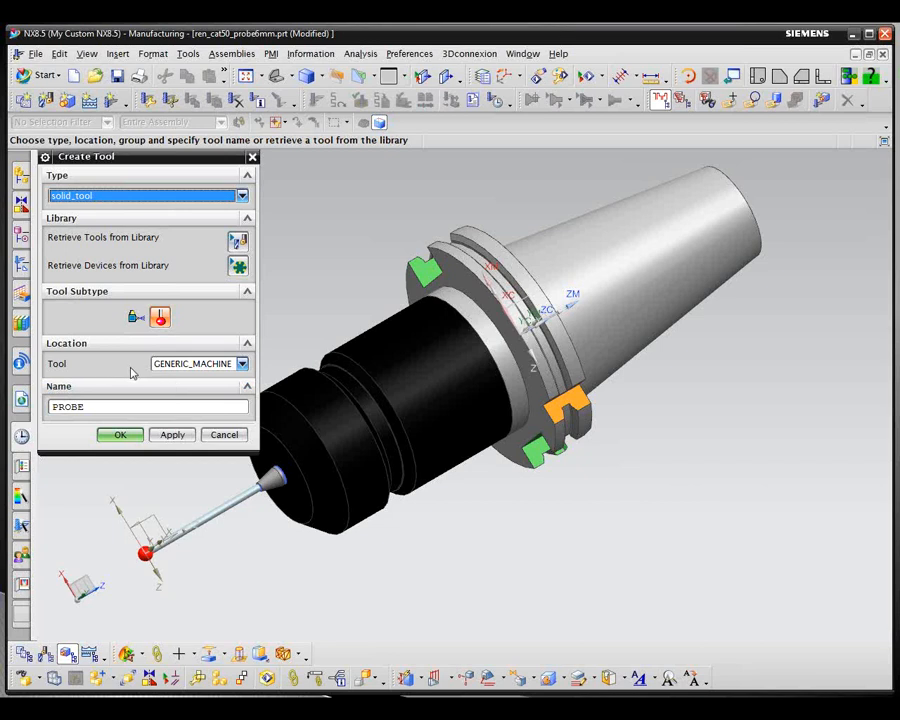
{"action": "left_click", "coordinate": [87, 406]}
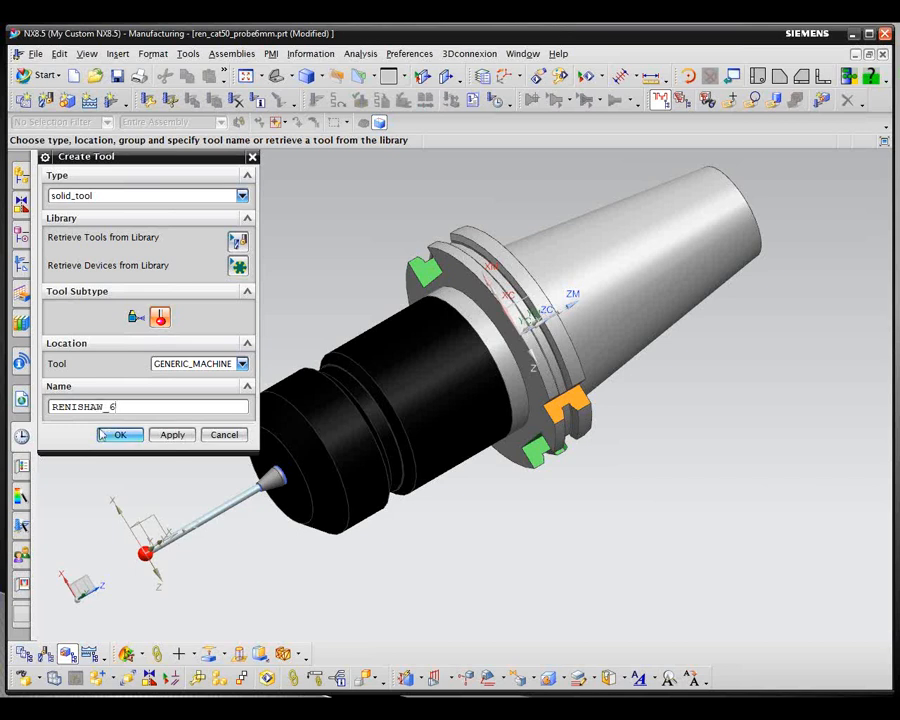
{"action": "type", "text": "MM"}
{"action": "left_click", "coordinate": [120, 435]}
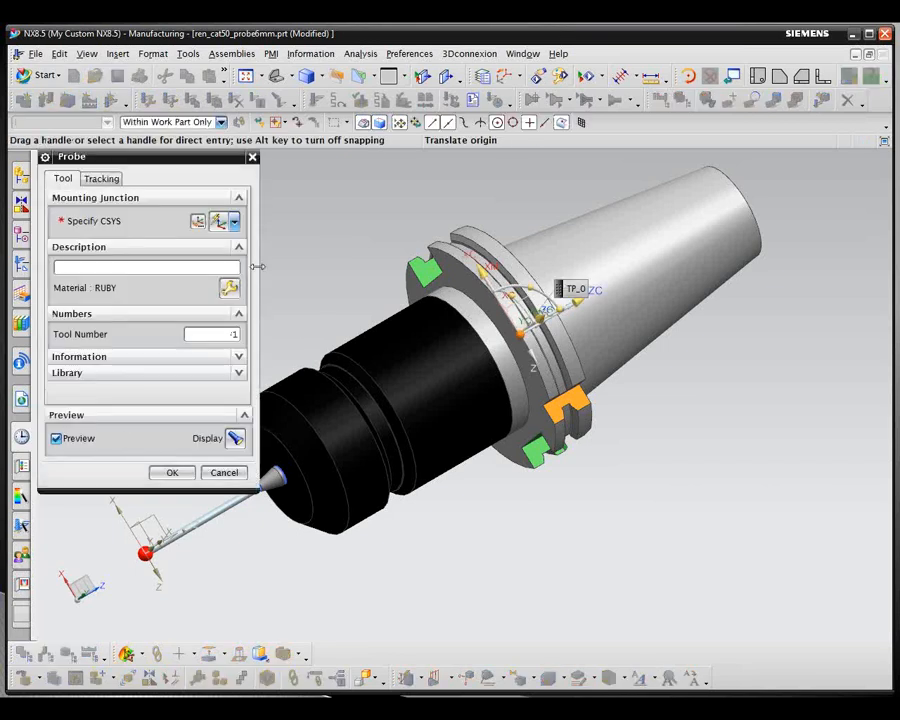
Specify the probe's mounting junction as a dynamic CSYS on the holder flange, rotated so XC points along the taper axis
{"action": "left_click", "coordinate": [143, 218]}
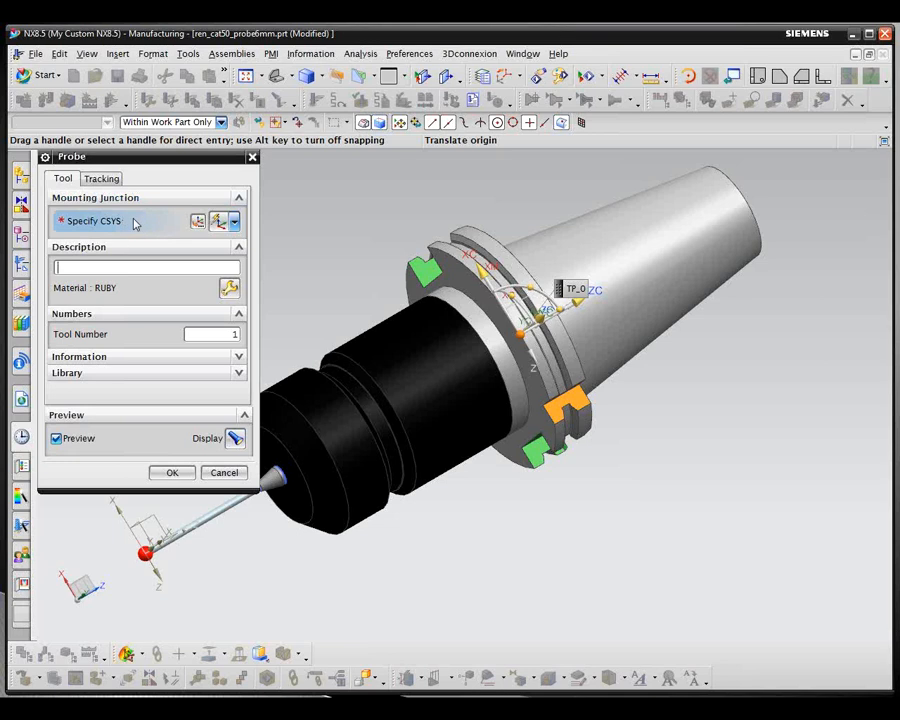
{"action": "middle_click_drag", "start_coordinate": [262, 292], "coordinate": [198, 232]}
{"action": "middle_click", "coordinate": [196, 232]}
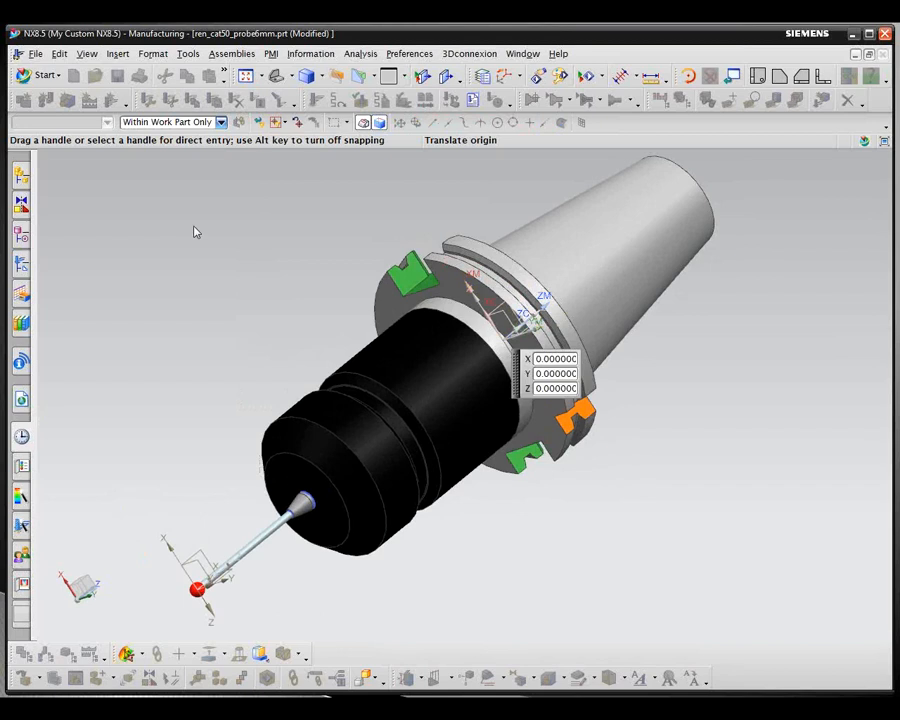
{"action": "middle_click_drag", "start_coordinate": [262, 236], "coordinate": [422, 299]}
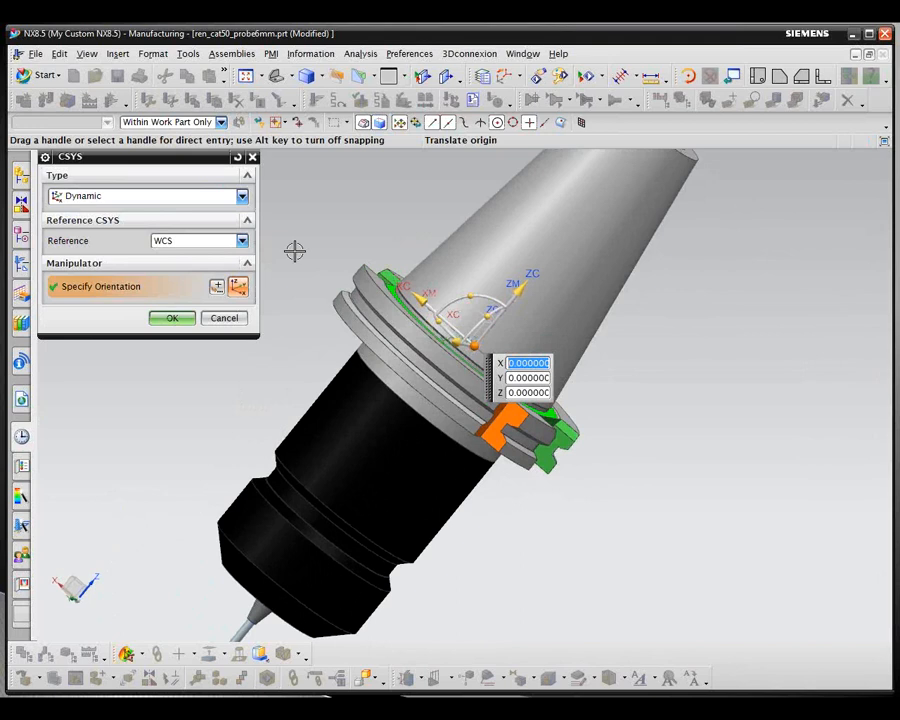
{"action": "mouse_move", "coordinate": [470, 297]}
{"action": "left_mouse_down"}
{"action": "mouse_move", "coordinate": [503, 298]}
{"action": "mouse_move", "coordinate": [530, 338]}
{"action": "left_mouse_up"}
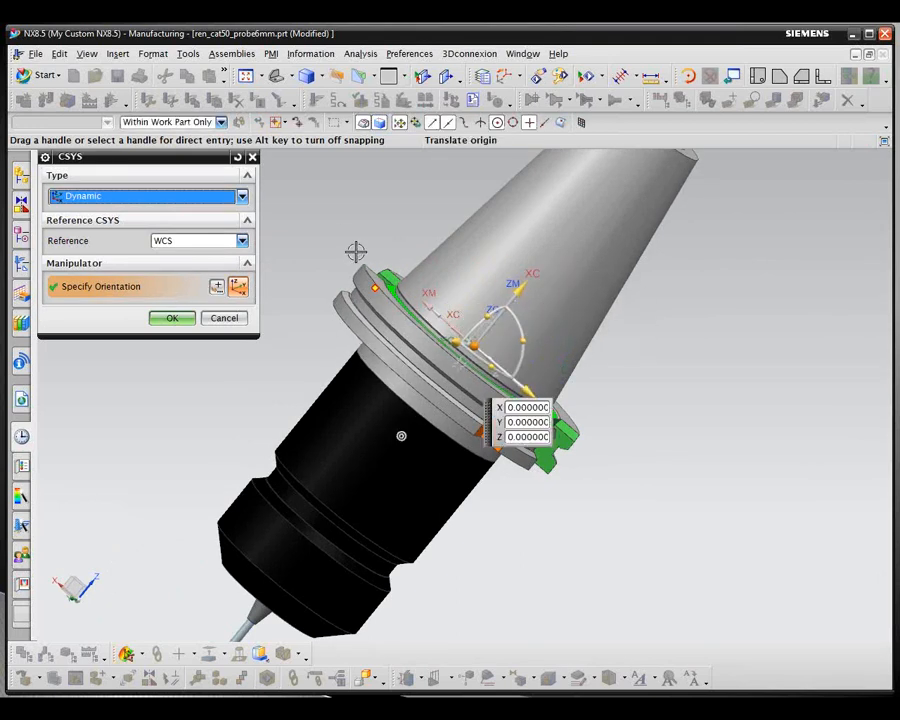
{"action": "mouse_move", "coordinate": [356, 251]}
{"action": "middle_mouse_down"}
{"action": "mouse_move", "coordinate": [340, 230]}
{"action": "mouse_move", "coordinate": [323, 238]}
{"action": "middle_mouse_up"}
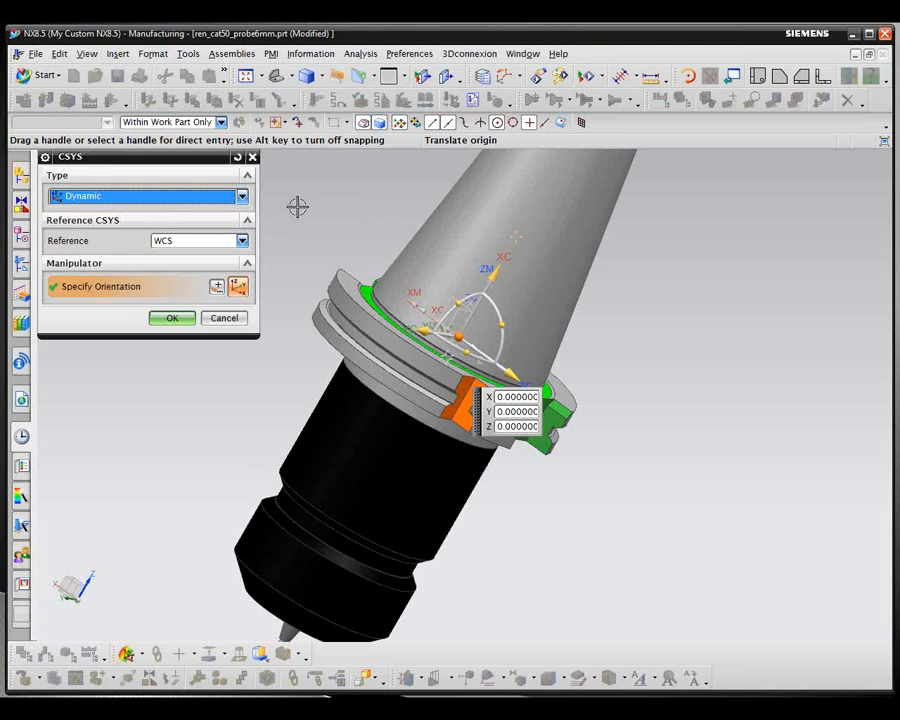
{"action": "left_click", "coordinate": [175, 318]}
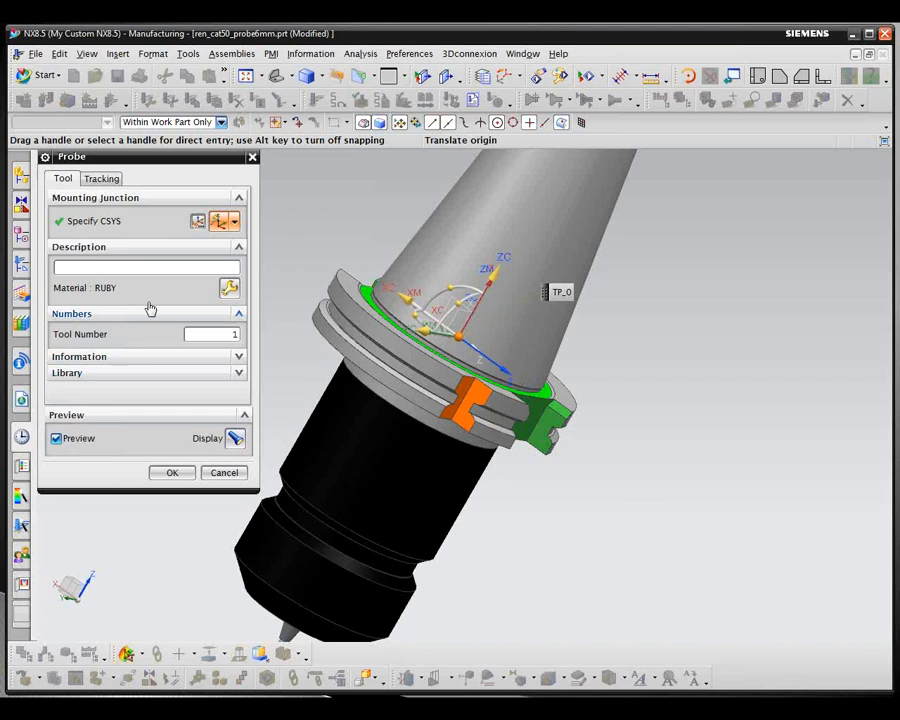
Set tracking point TP_0 at the datum coordinate system point in the ruby ball's centre and direct the stem vector along the stylus toward the holder
{"action": "left_click", "coordinate": [106, 179]}
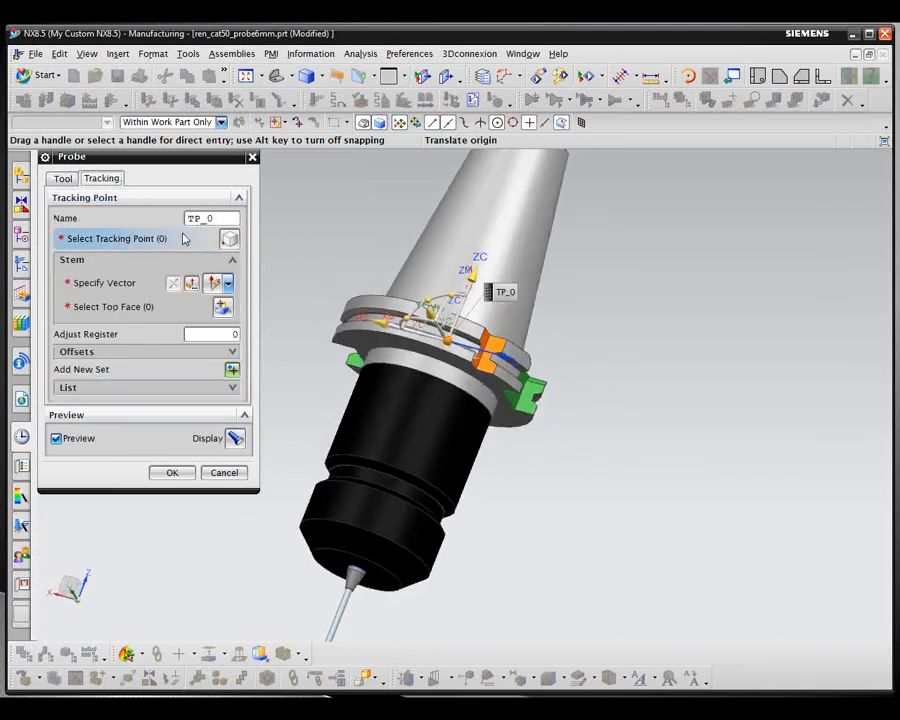
{"action": "left_click", "coordinate": [163, 243]}
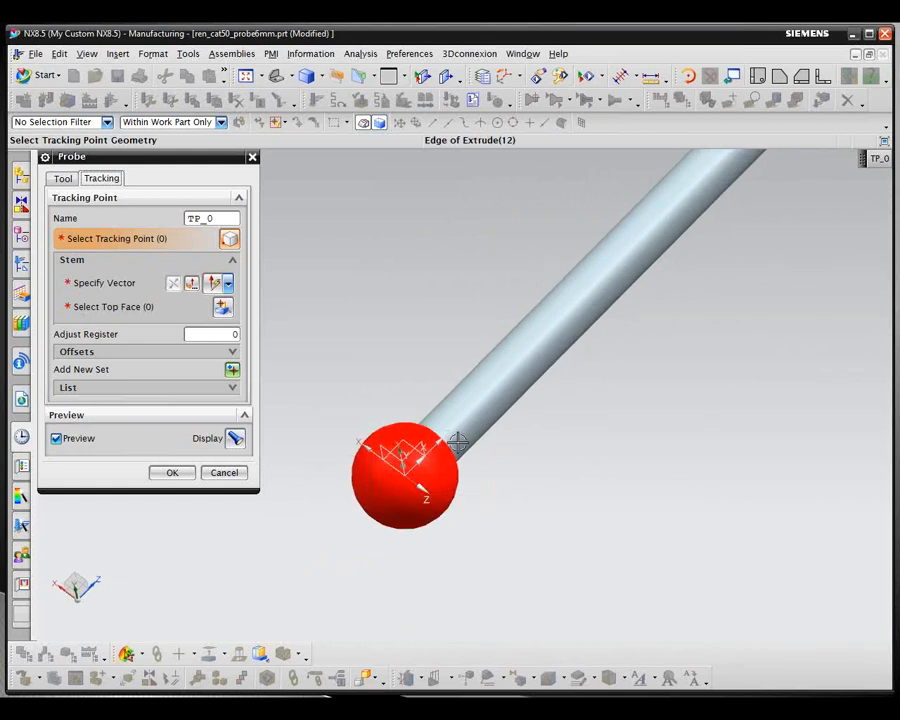
{"action": "left_click", "coordinate": [403, 476]}
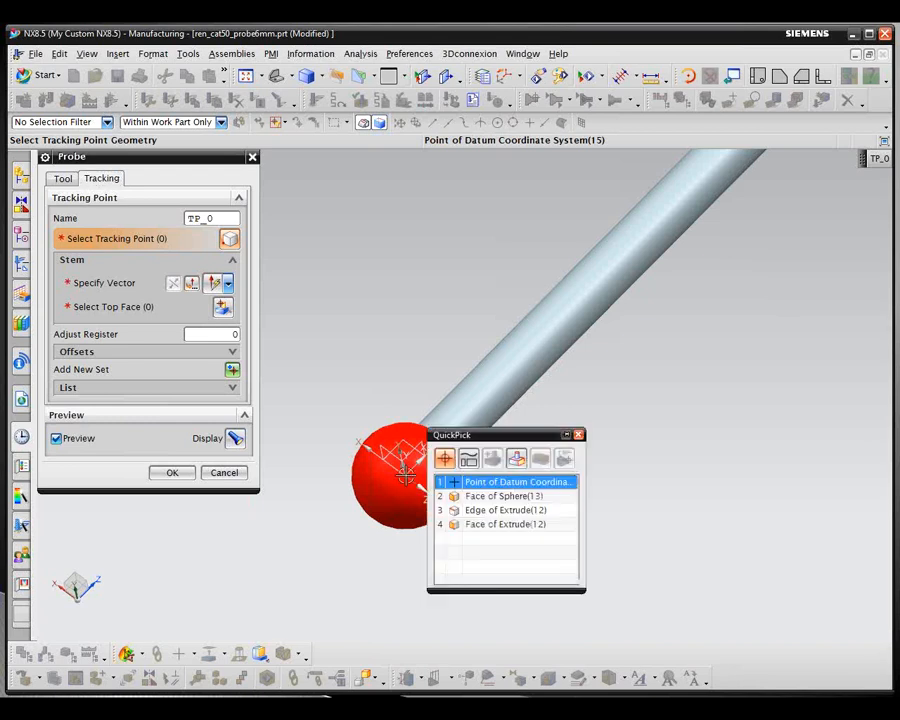
{"action": "left_click", "coordinate": [503, 485]}
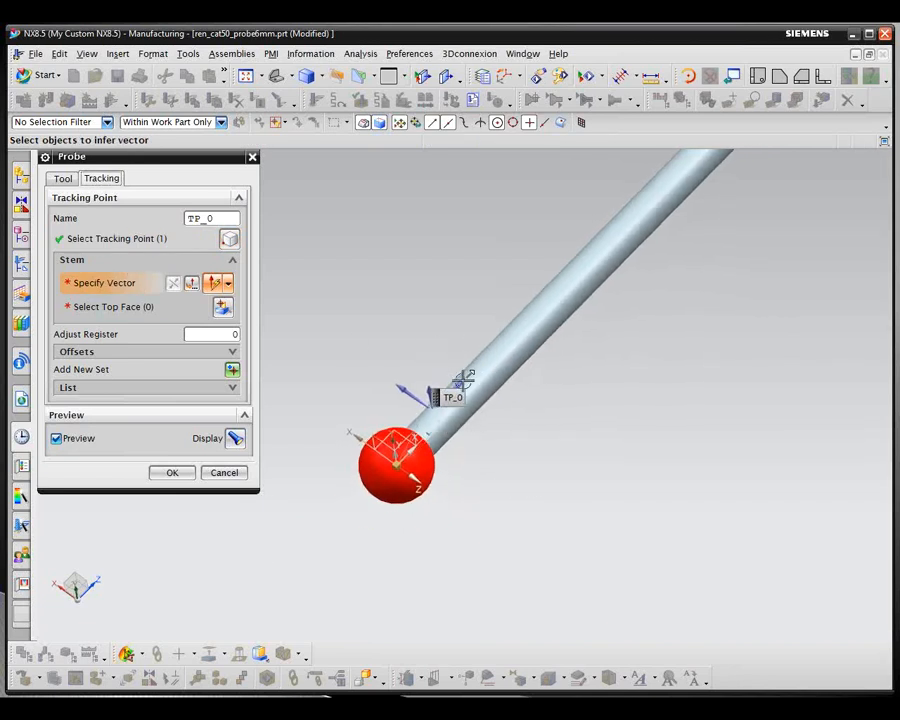
{"action": "left_click", "coordinate": [466, 381]}
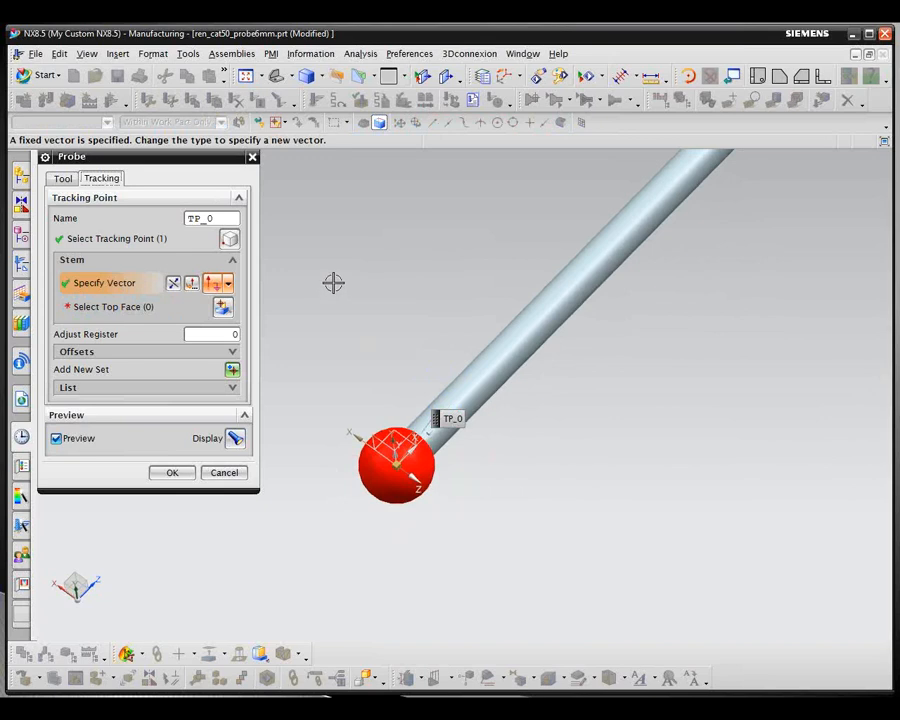
Select the flat end face of the black probe body as the stem's top face and set the adjust register to 1
{"action": "left_click", "coordinate": [138, 308]}
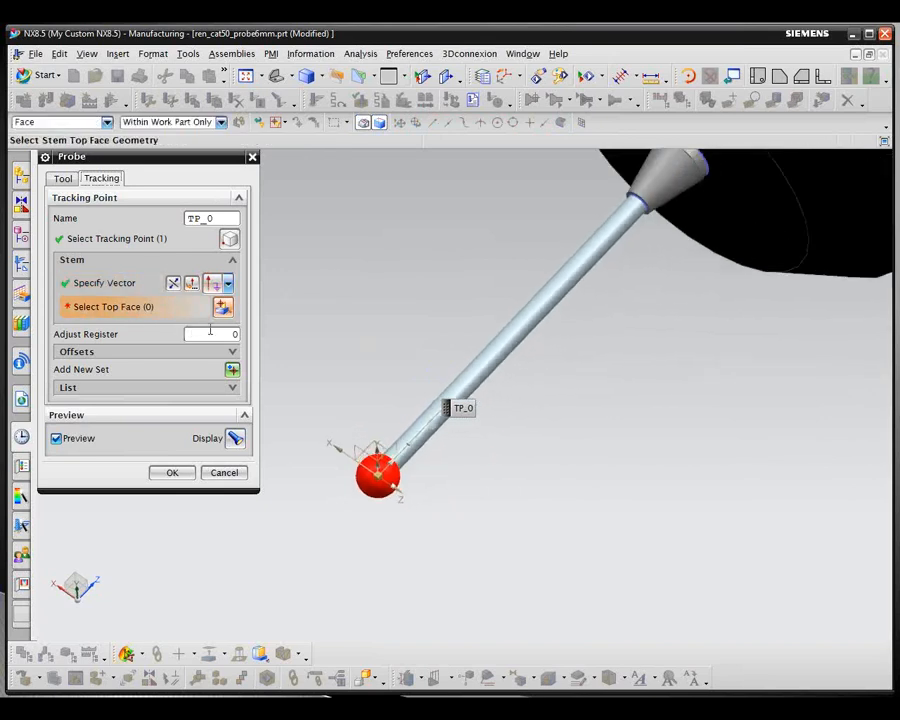
{"action": "scroll", "coordinate": [352, 321], "scroll_direction": "down", "scroll_amount": 4}
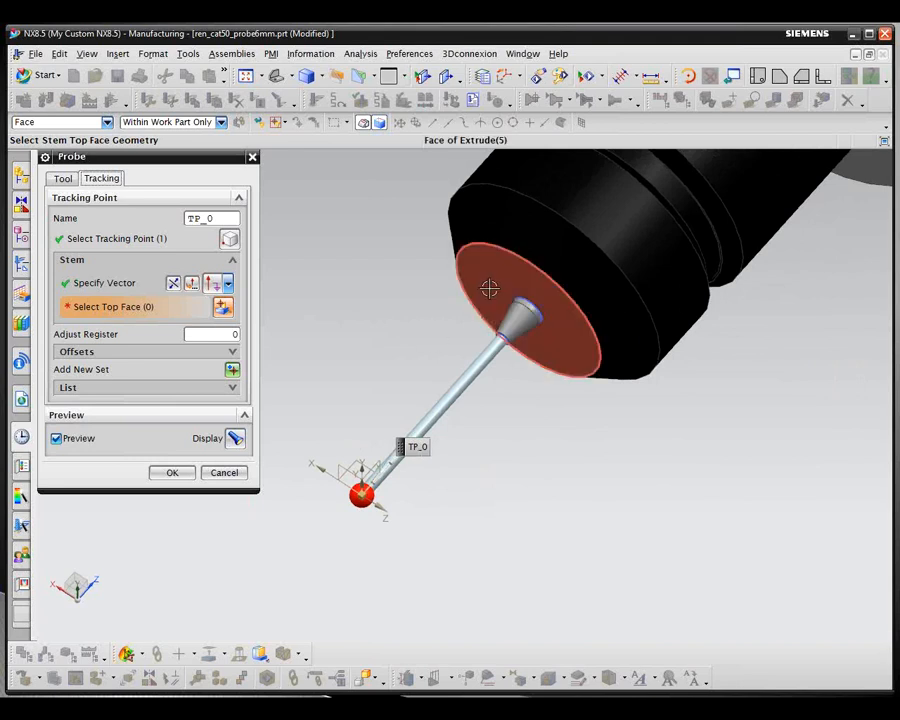
{"action": "left_click", "coordinate": [486, 288]}
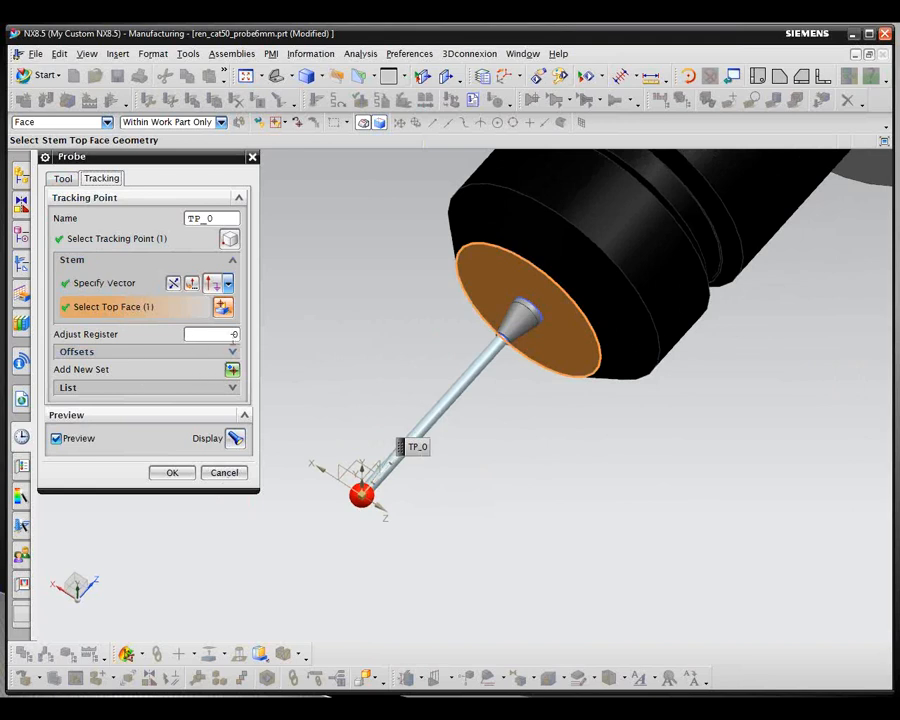
{"action": "left_click", "coordinate": [234, 334]}
{"action": "type", "text": "1"}
Enter "6MM RENISHAW" as the probe's description
{"action": "left_click", "coordinate": [63, 184]}
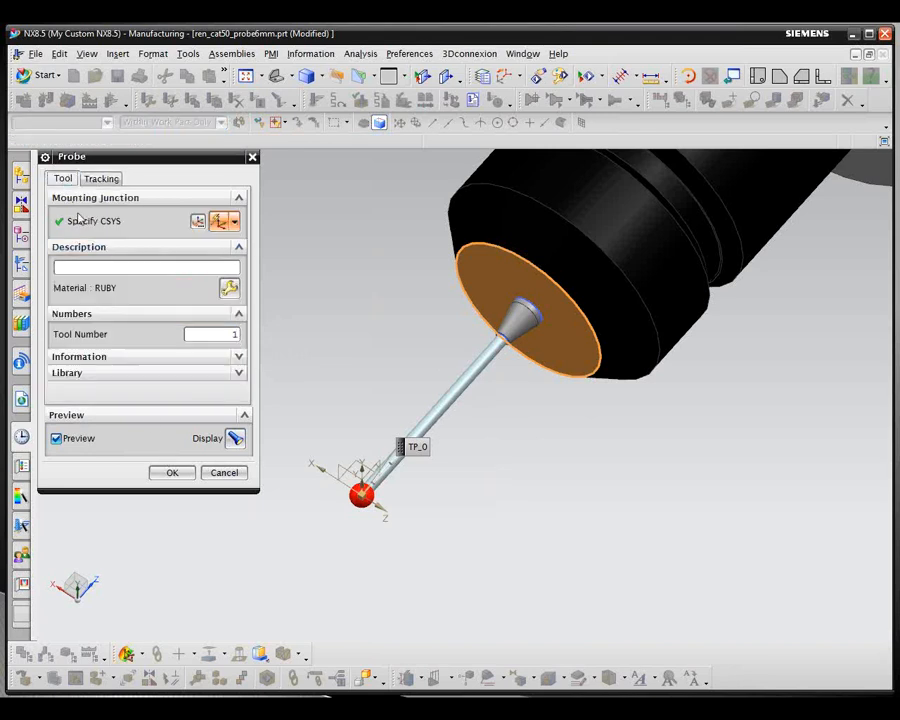
{"action": "left_click", "coordinate": [68, 265]}
{"action": "type", "text": "6MM RENISHAW"}
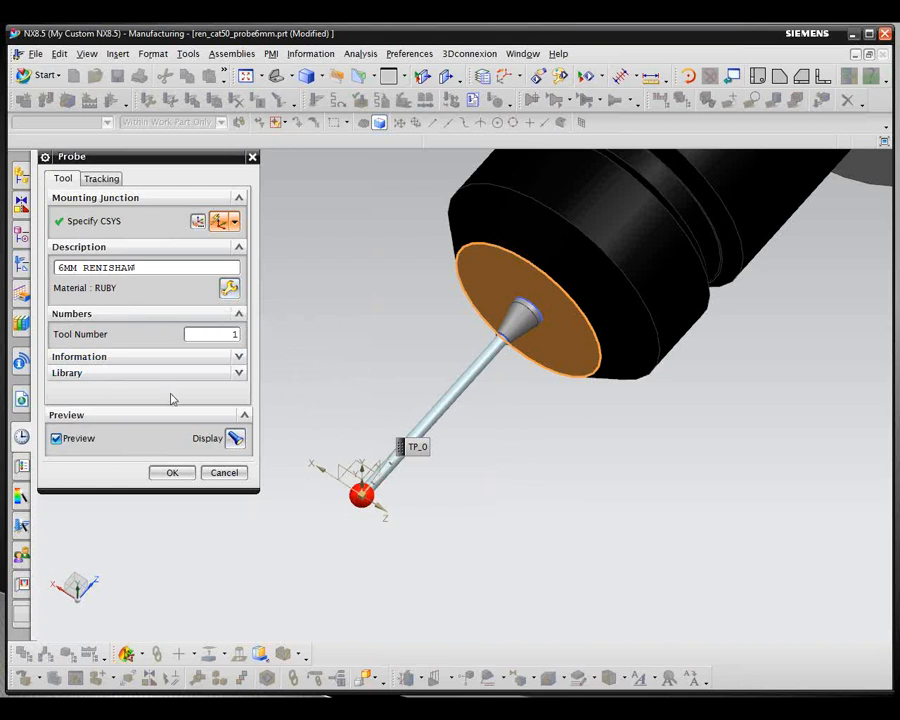
Export the probe to the tool library with holding system 330(Steep Taper 50) and finish the probe definition
{"action": "left_click", "coordinate": [238, 375]}
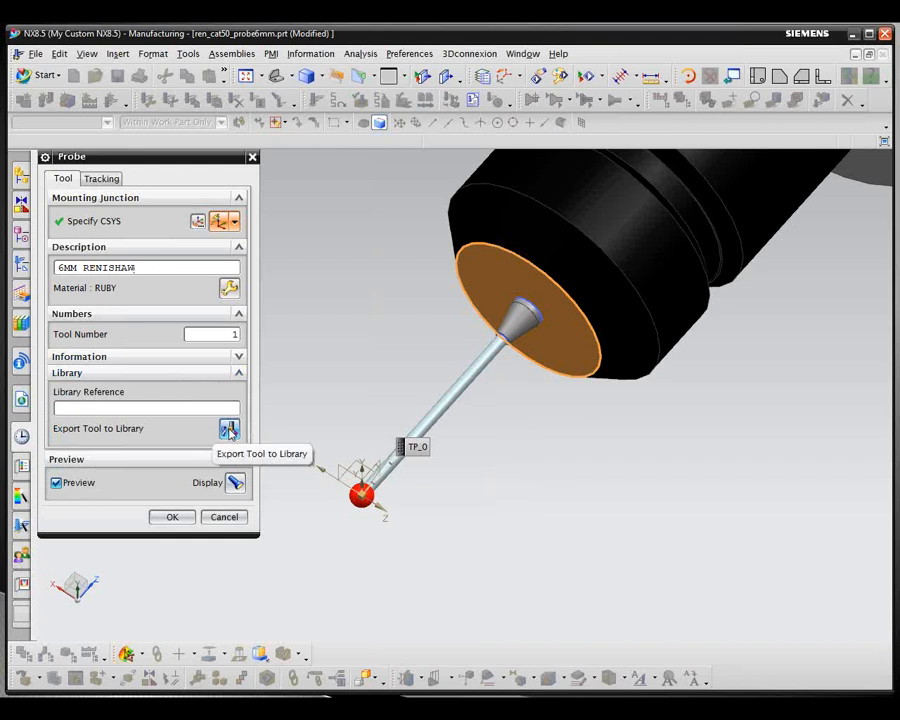
{"action": "left_click", "coordinate": [229, 430]}
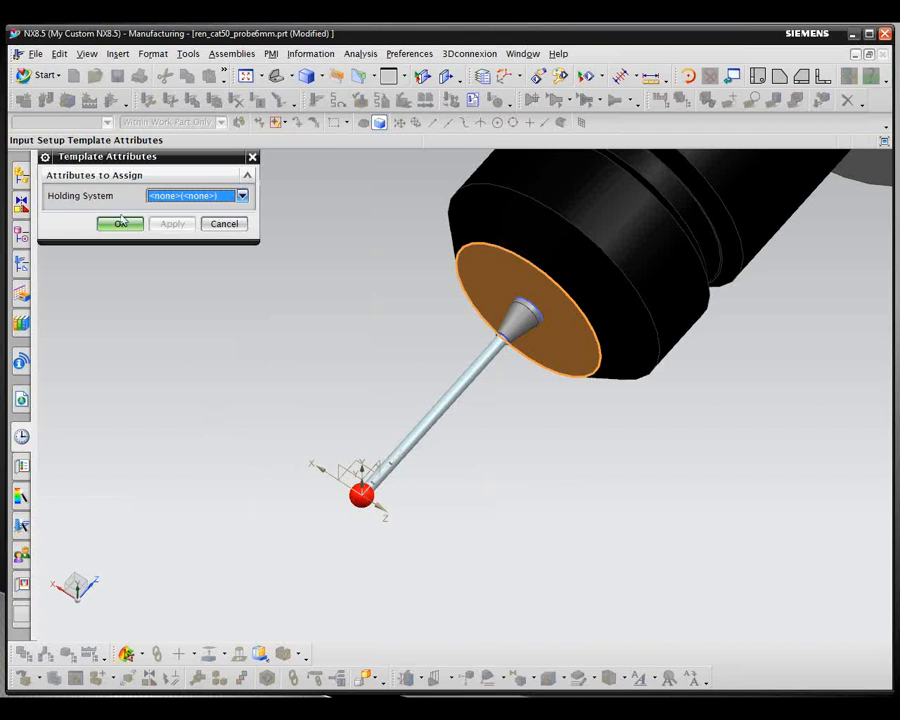
{"action": "left_click", "coordinate": [242, 196]}
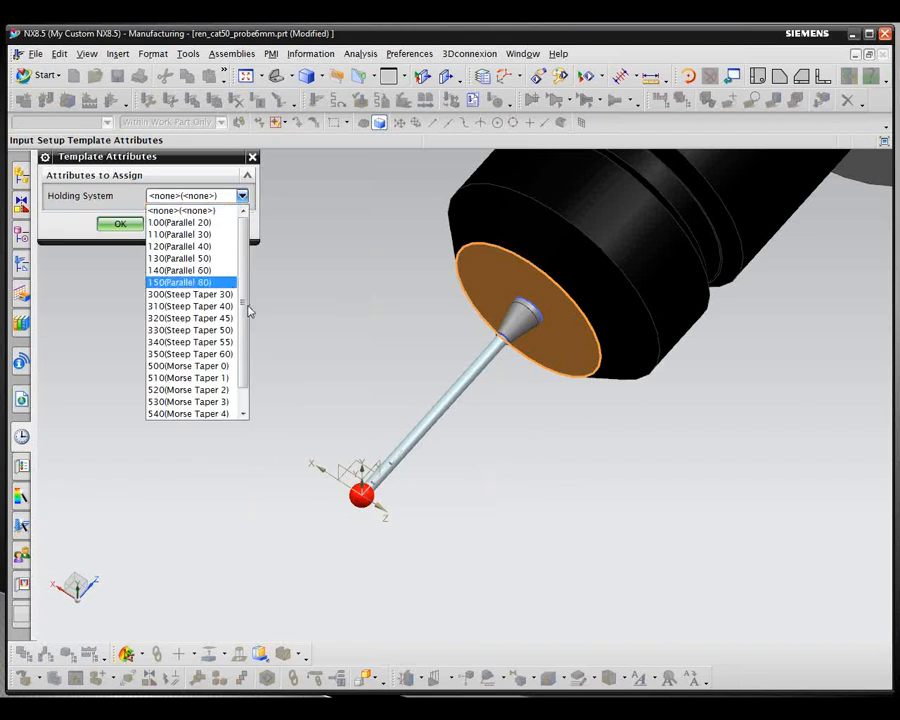
{"action": "left_click_drag", "start_coordinate": [247, 314], "coordinate": [247, 338]}
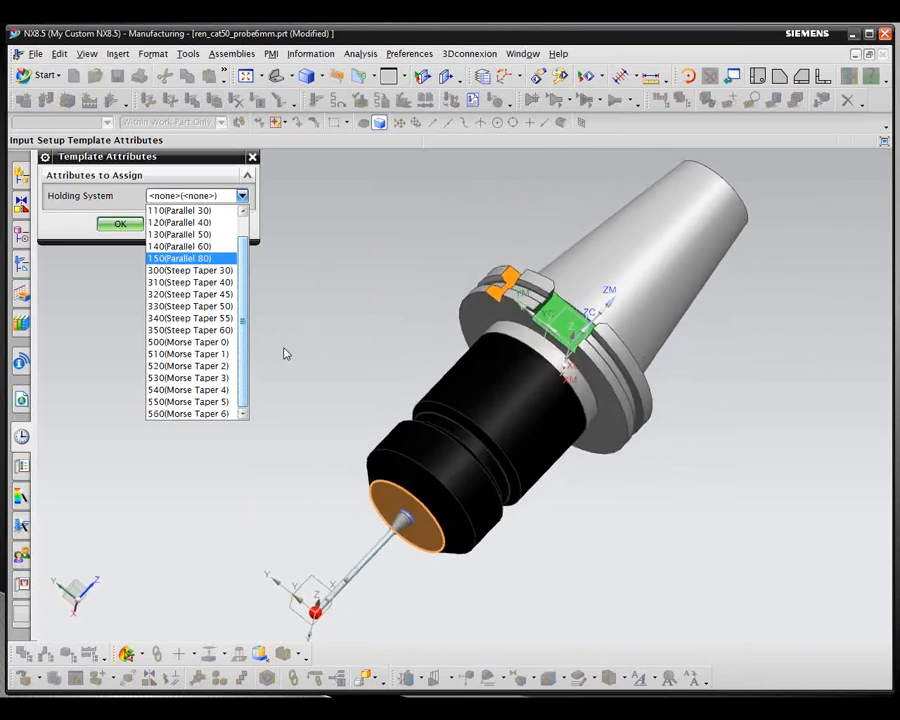
{"action": "left_click", "coordinate": [217, 307]}
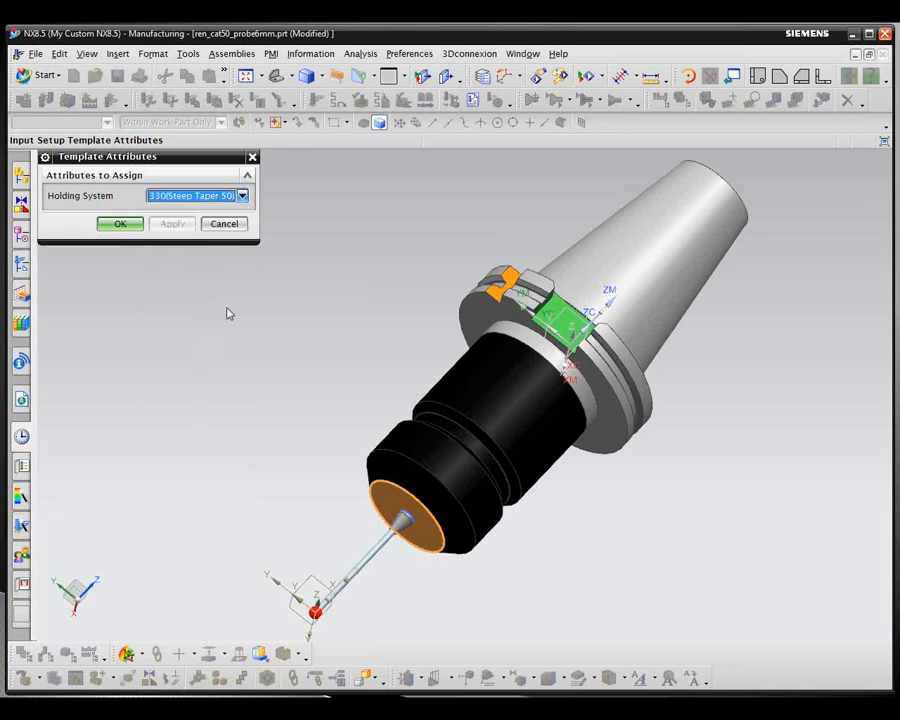
{"action": "left_click", "coordinate": [119, 225]}
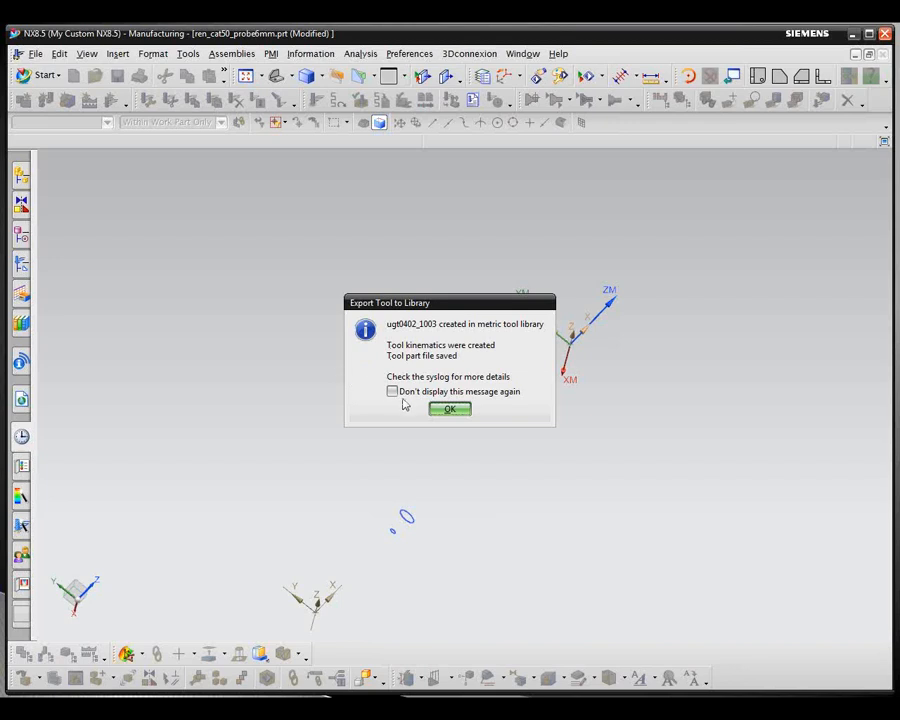
{"action": "left_click", "coordinate": [452, 410]}
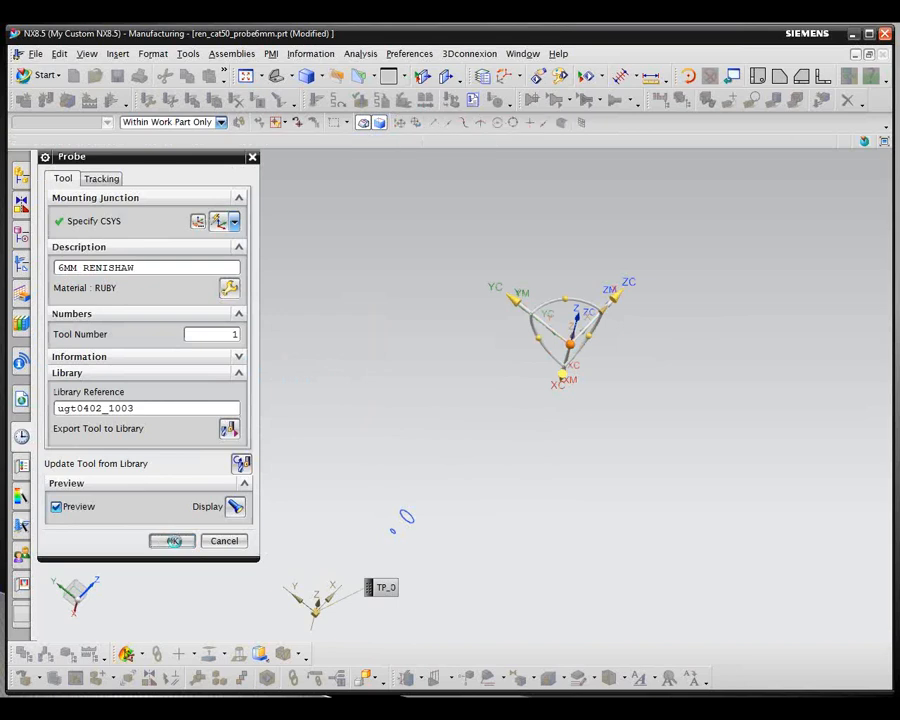
{"action": "left_click", "coordinate": [172, 541]}
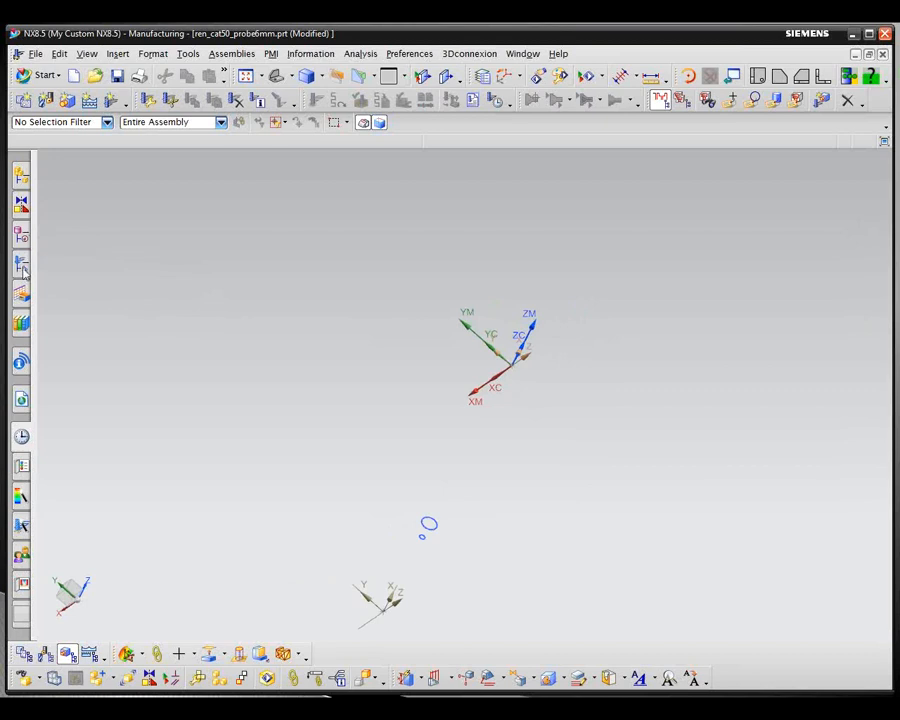
Open the recently used part probe_demo.prt
{"action": "left_click", "coordinate": [22, 438]}
{"action": "left_click", "coordinate": [212, 333]}
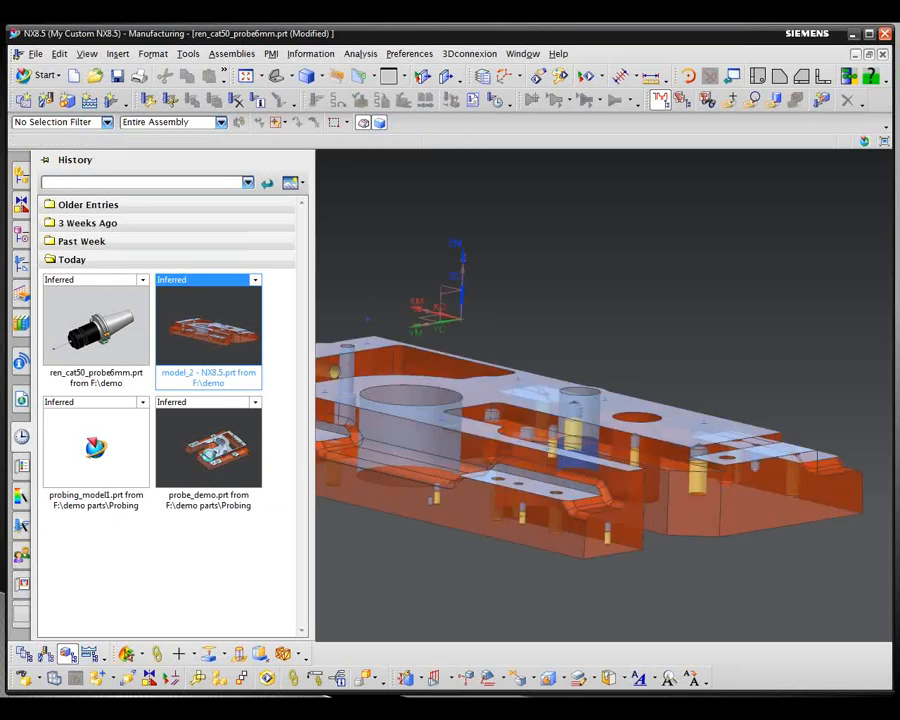
{"action": "left_click", "coordinate": [210, 460]}
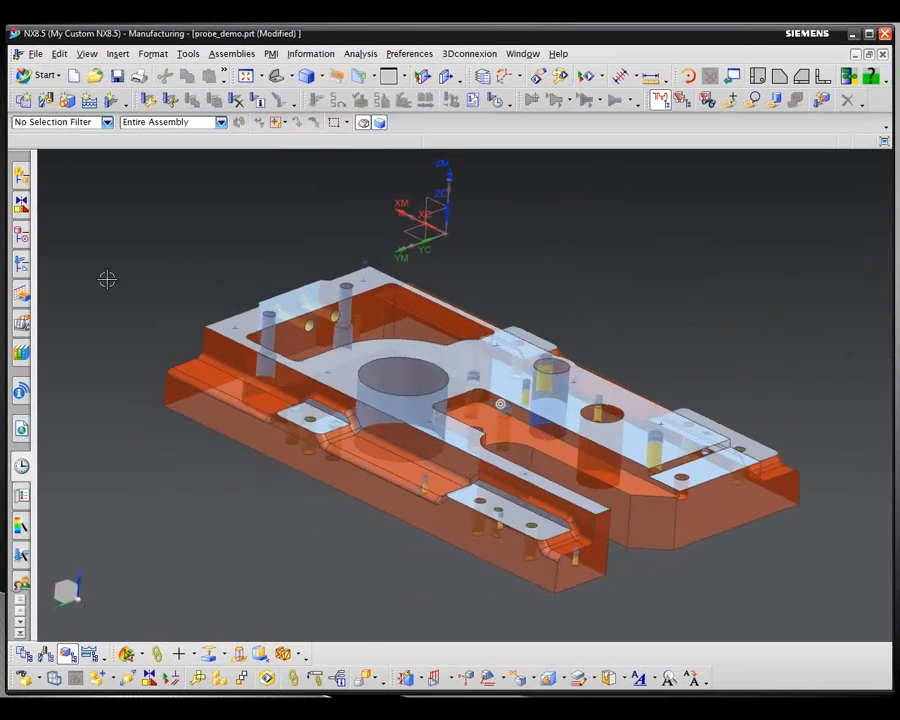
Examine the WORKPIECE and MCS_PROBING geometry groups in the Operation Navigator and their placement on the part
{"action": "left_click", "coordinate": [20, 265]}
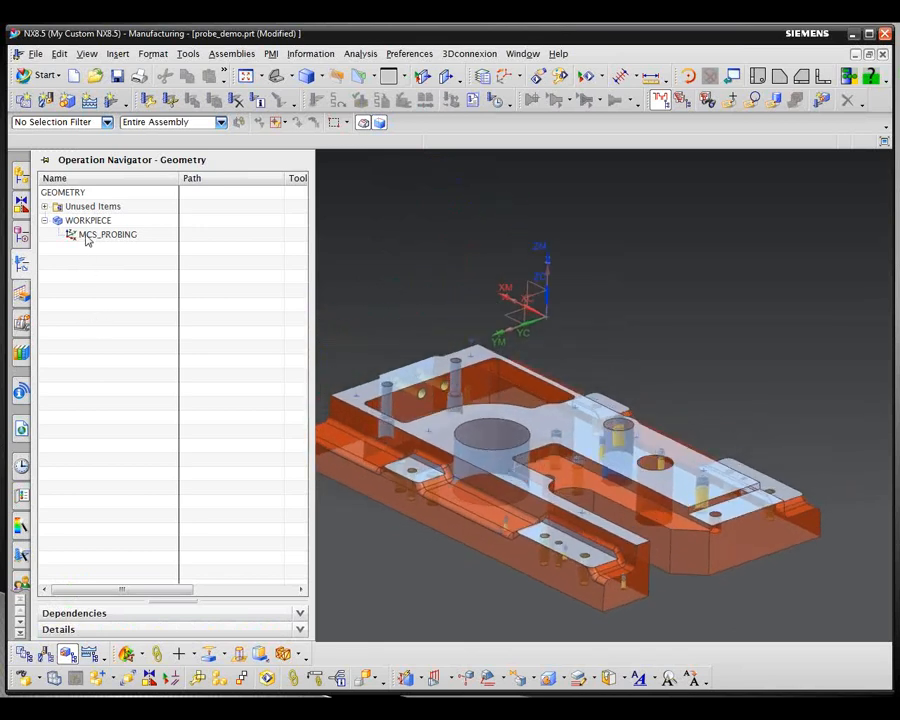
{"action": "left_click", "coordinate": [88, 221]}
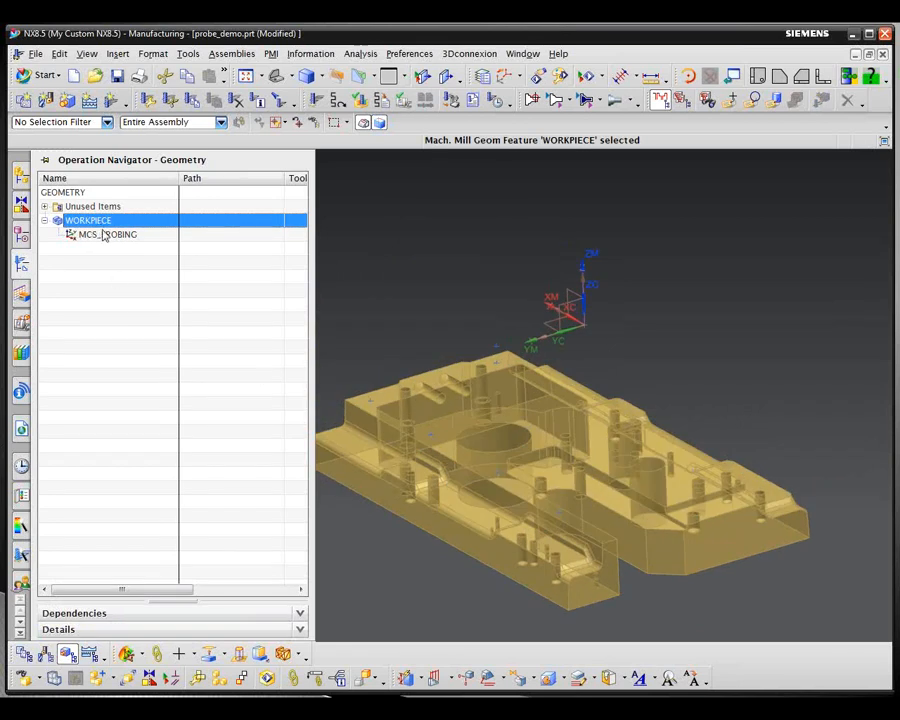
{"action": "left_click", "coordinate": [95, 236]}
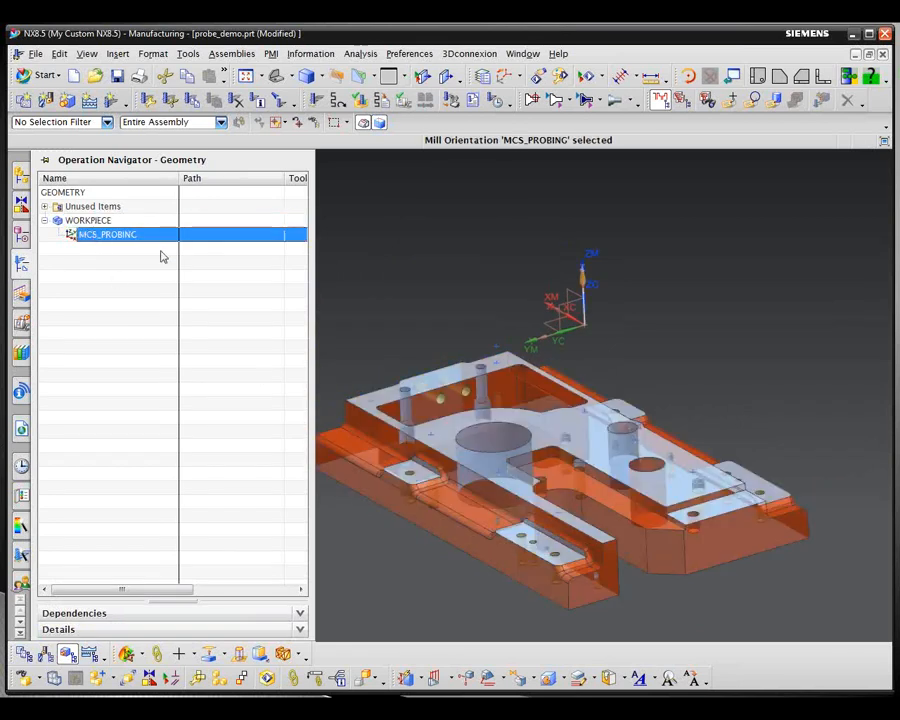
{"action": "scroll", "coordinate": [430, 277], "scroll_direction": "up", "scroll_amount": 2}
{"action": "scroll", "coordinate": [400, 272], "scroll_direction": "up", "scroll_amount": 1}
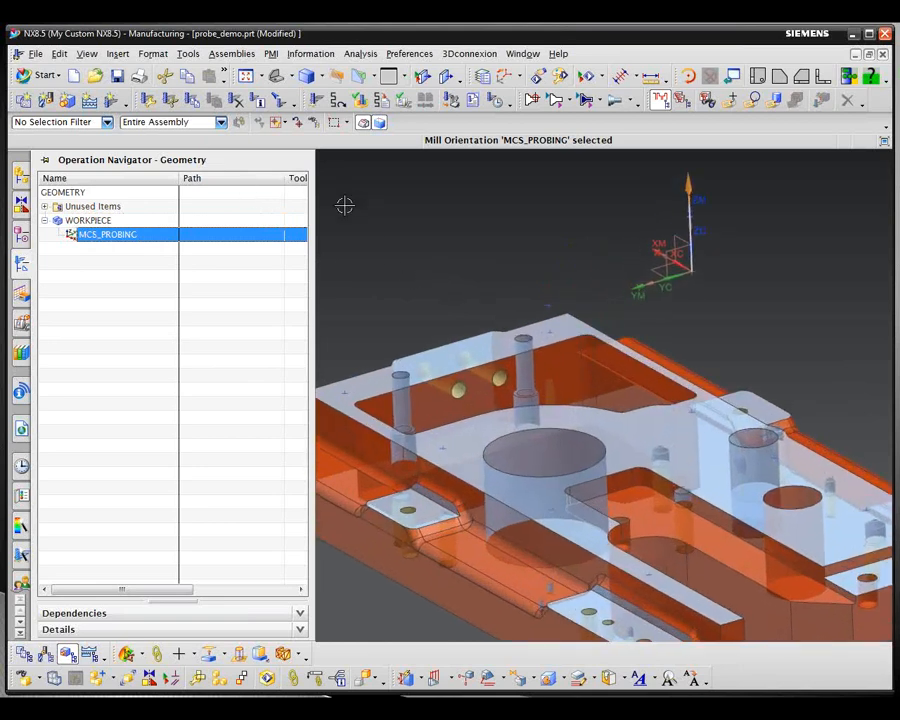
Examine the existing points on and above the part's upper face that are available for the probe moves
{"action": "left_click", "coordinate": [345, 282]}
{"action": "scroll", "coordinate": [345, 294], "scroll_direction": "up", "scroll_amount": 2}
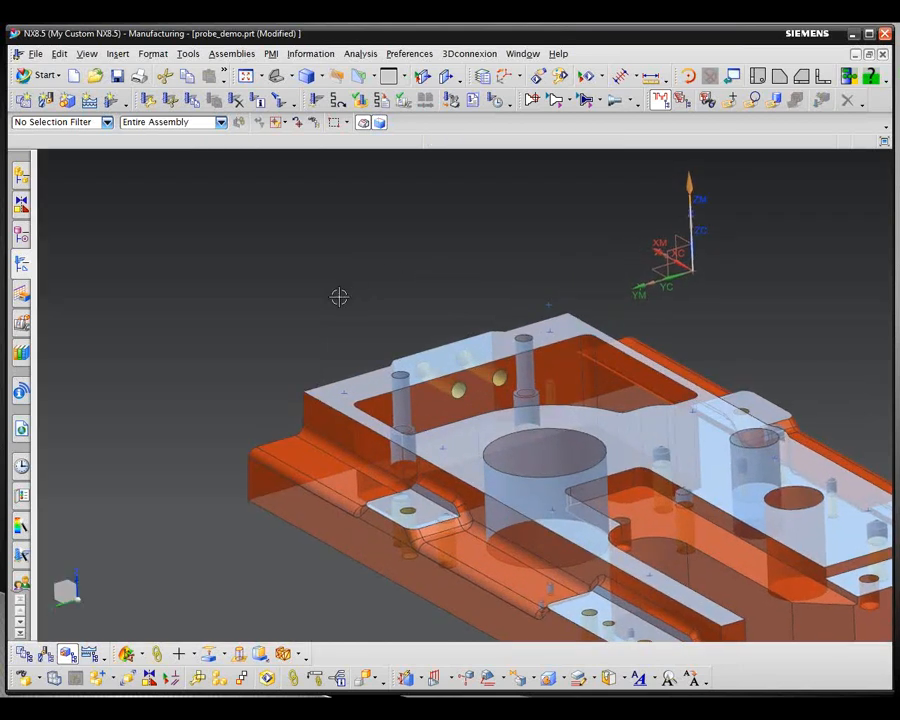
{"action": "scroll", "coordinate": [145, 295], "scroll_direction": "up", "scroll_amount": 3}
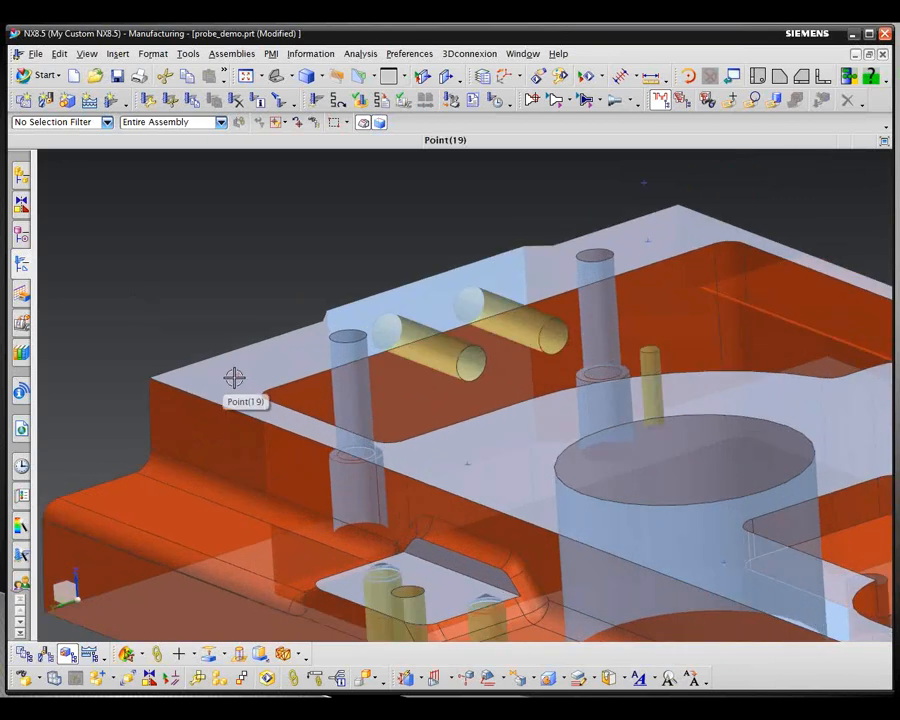
{"action": "middle_click_drag", "start_coordinate": [287, 374], "coordinate": [394, 459]}
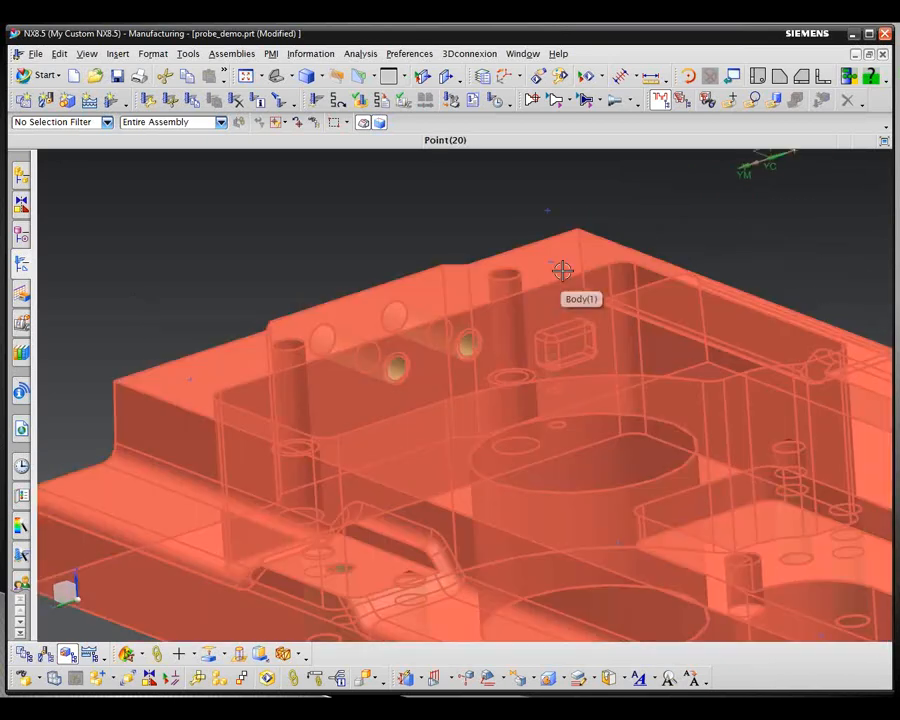
{"action": "middle_click_drag", "start_coordinate": [560, 266], "coordinate": [739, 287]}
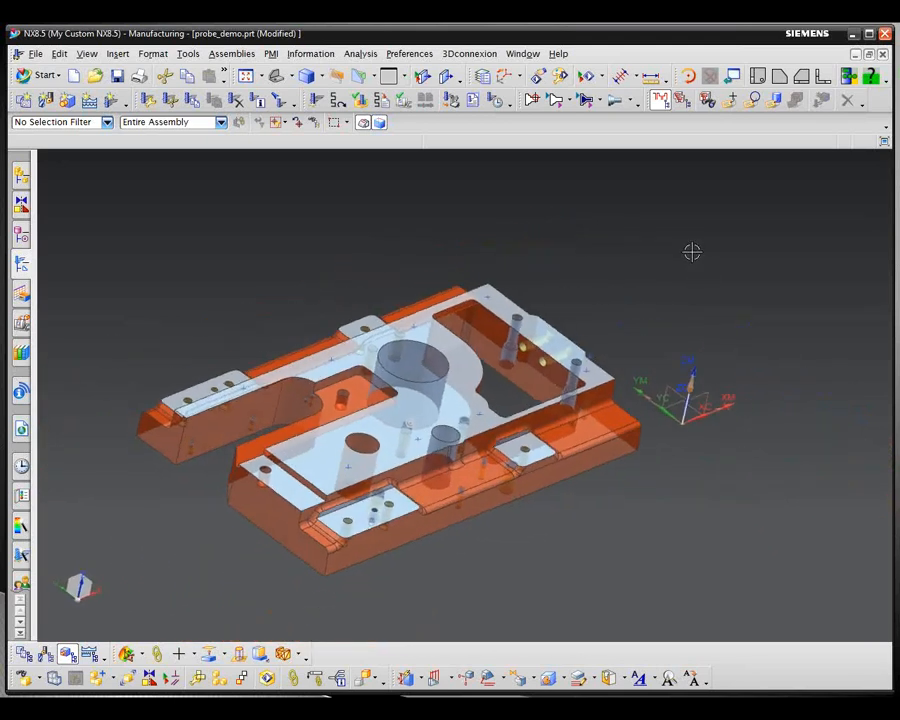
Create the PROBING_1 operation under MCS_PROBING from the default template part, using the probing type and Probing subtype
{"action": "left_click", "coordinate": [20, 264]}
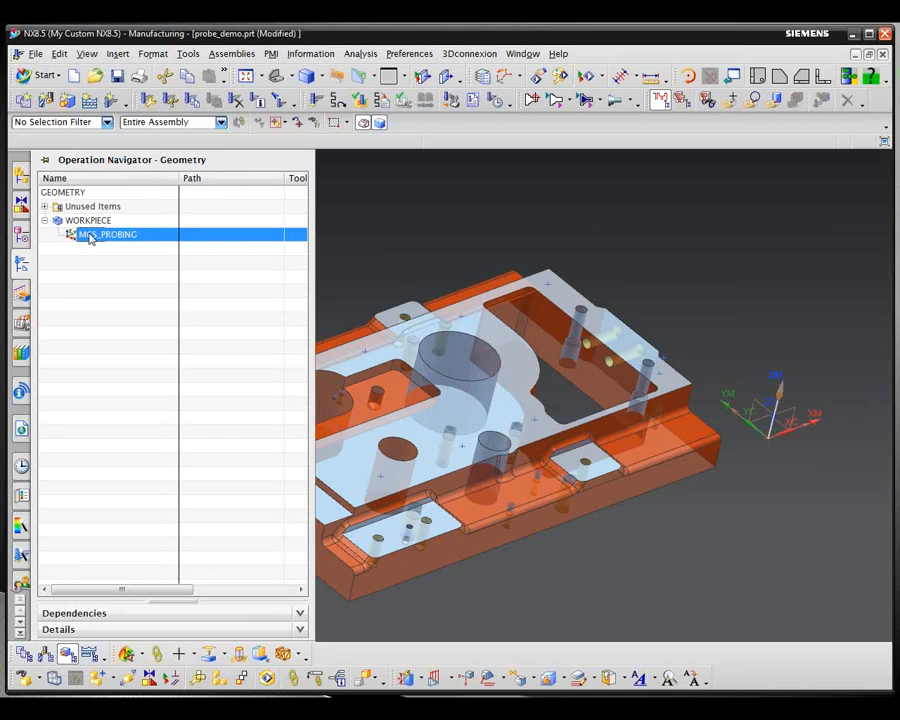
{"action": "right_click", "coordinate": [89, 237]}
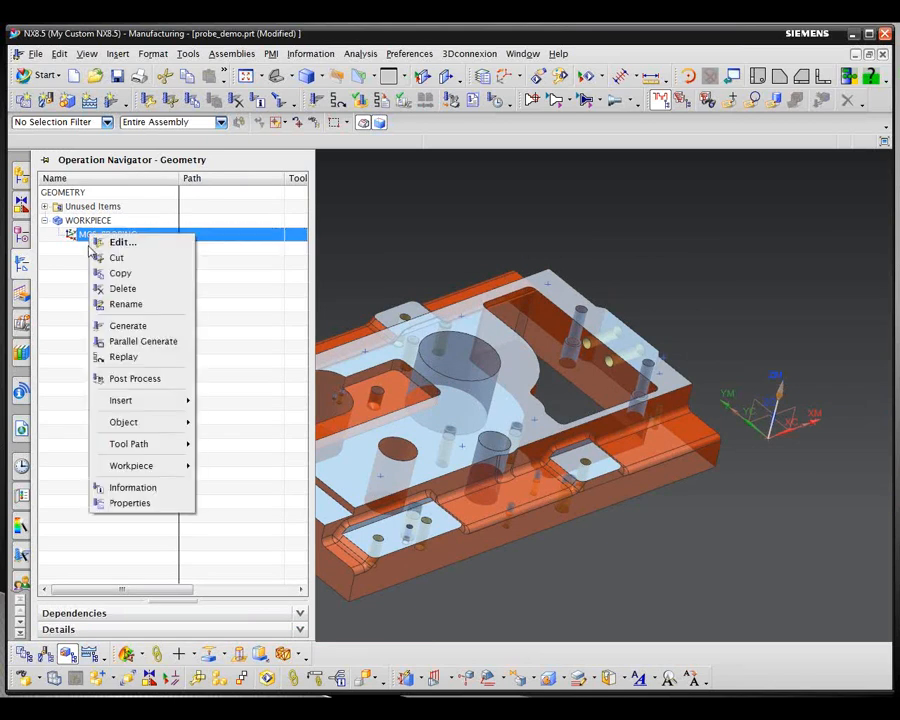
{"action": "mouse_move", "coordinate": [146, 402]}
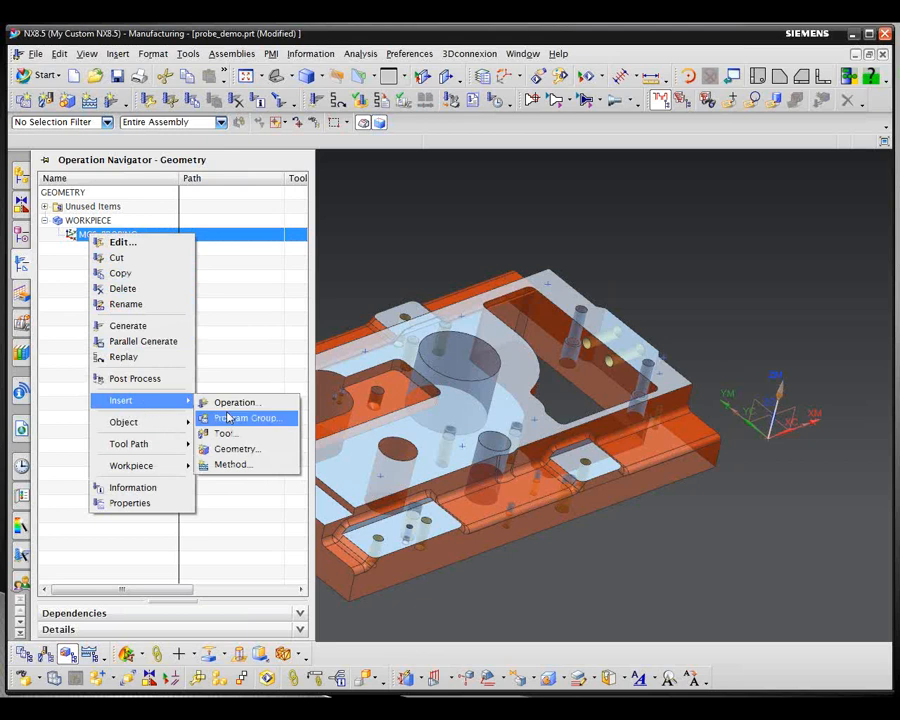
{"action": "left_click", "coordinate": [231, 402]}
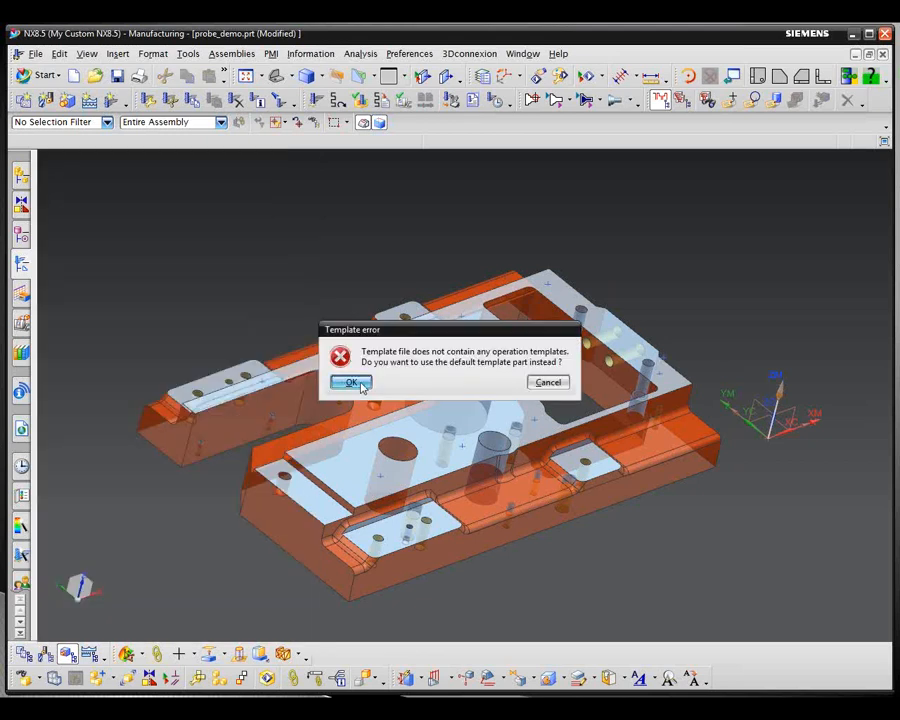
{"action": "left_click", "coordinate": [352, 384]}
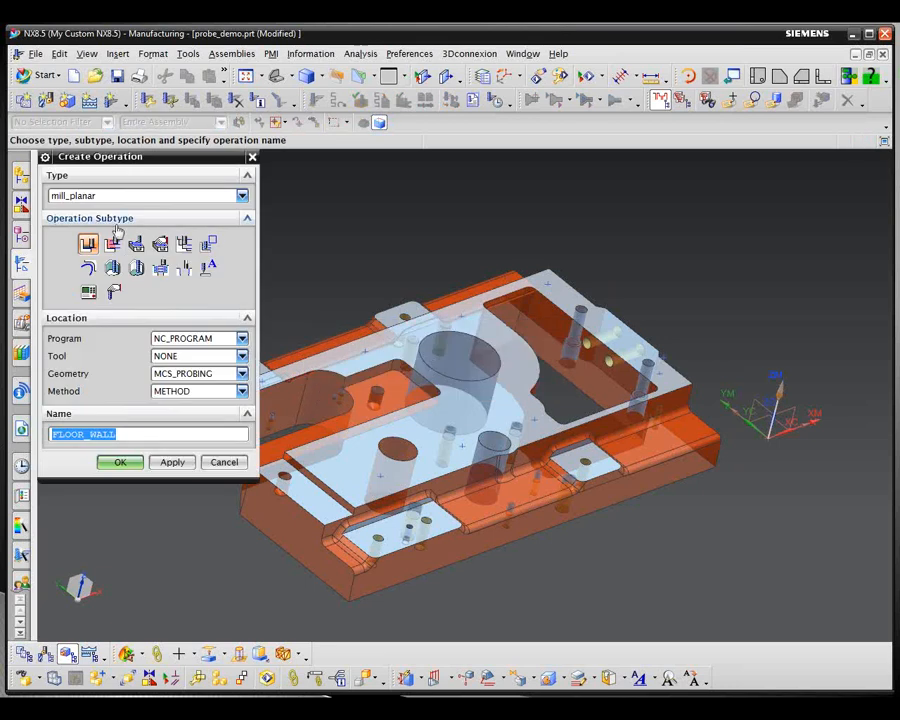
{"action": "left_click", "coordinate": [242, 196]}
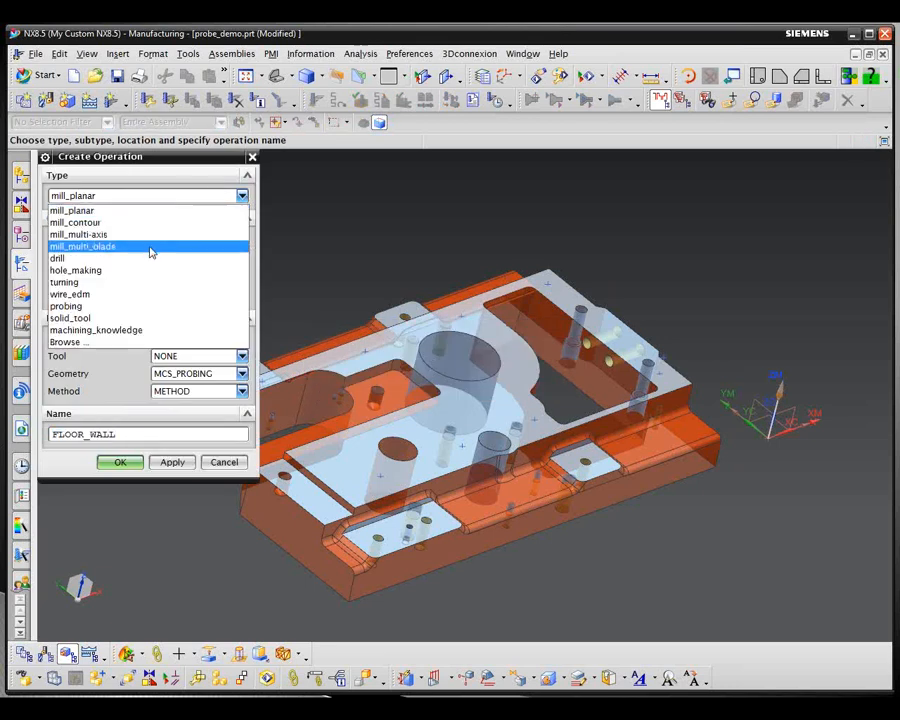
{"action": "left_click", "coordinate": [66, 306]}
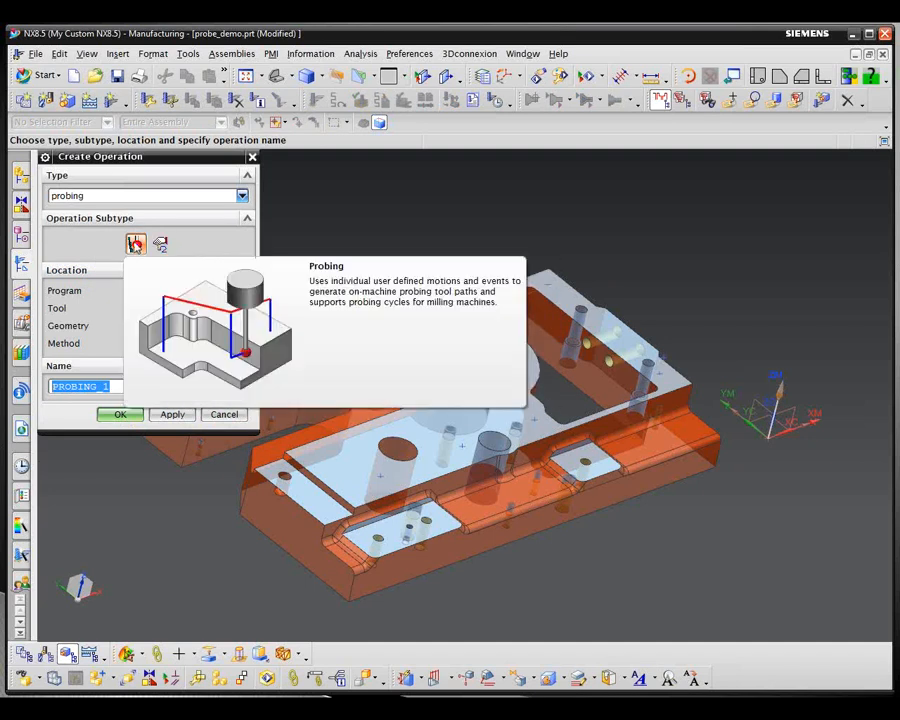
{"action": "left_click", "coordinate": [134, 244]}
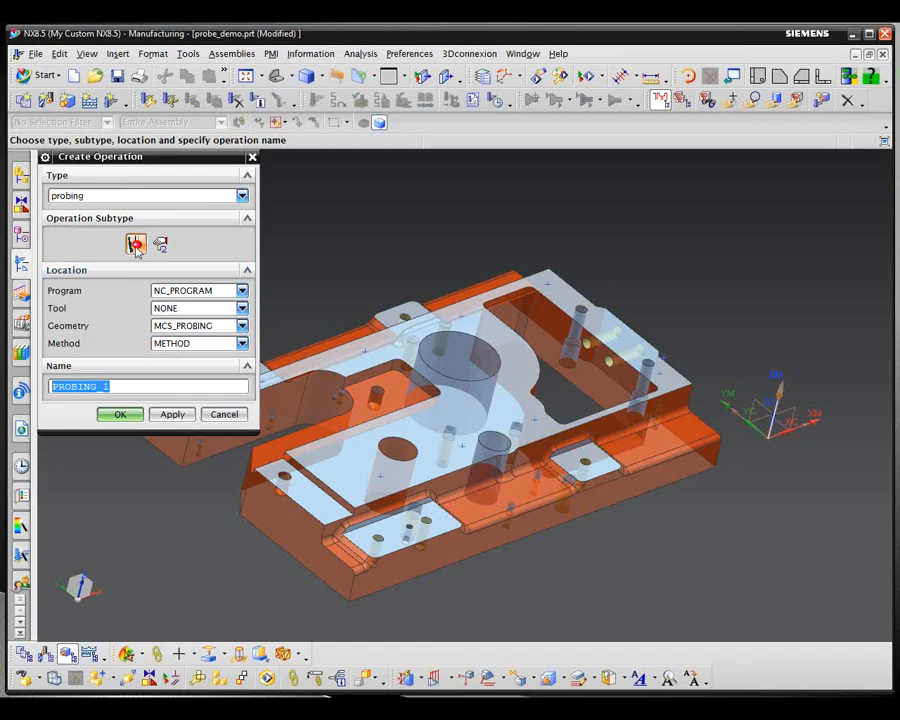
{"action": "mouse_move", "coordinate": [137, 250]}
{"action": "left_click", "coordinate": [120, 414]}
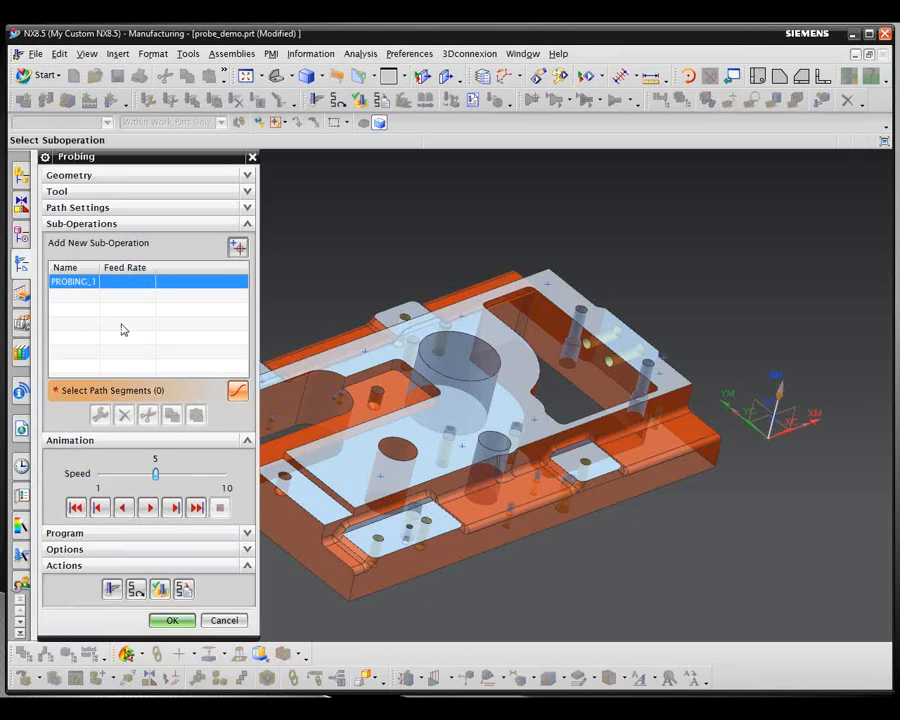
Retrieve probe ugt0402_1002 from the tool library's Solid Probe class as the operation's tool and check its definition
{"action": "left_click", "coordinate": [248, 191]}
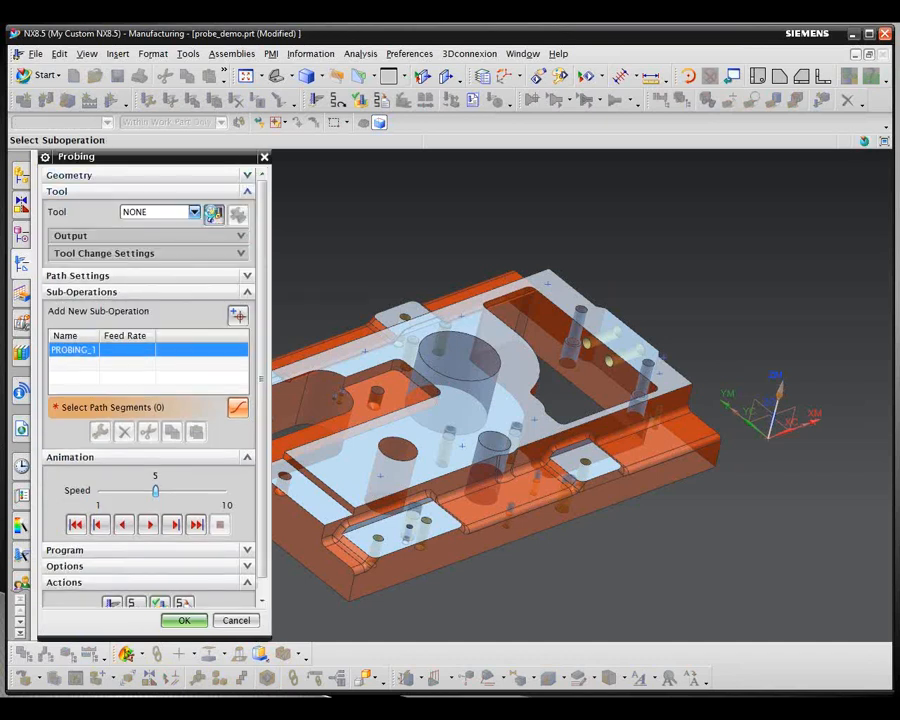
{"action": "left_click", "coordinate": [213, 216]}
{"action": "left_click", "coordinate": [238, 242]}
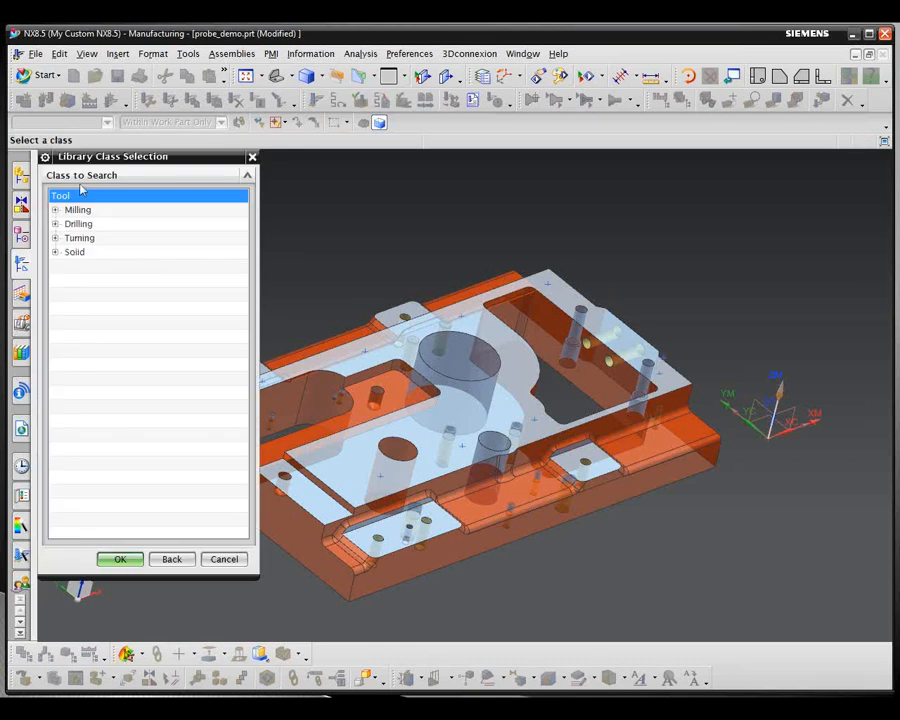
{"action": "left_click", "coordinate": [55, 252]}
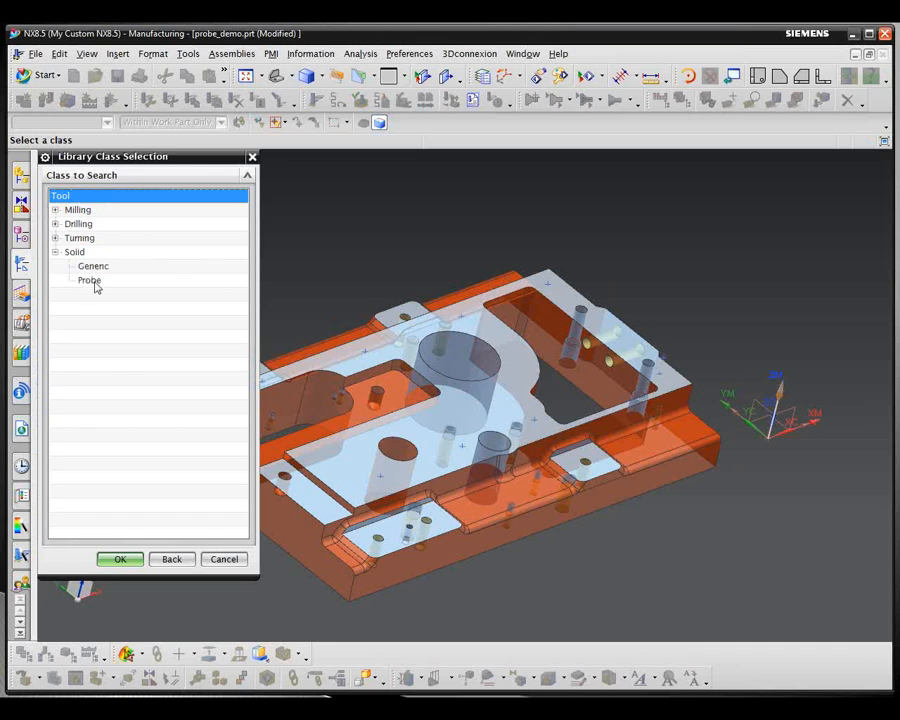
{"action": "left_click", "coordinate": [90, 281]}
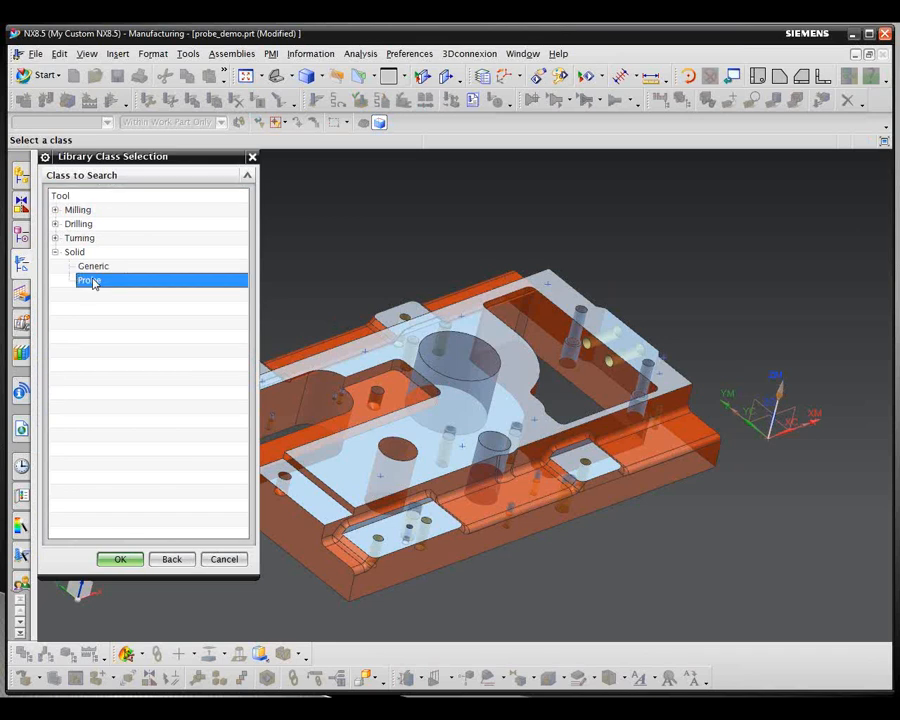
{"action": "left_click", "coordinate": [120, 558]}
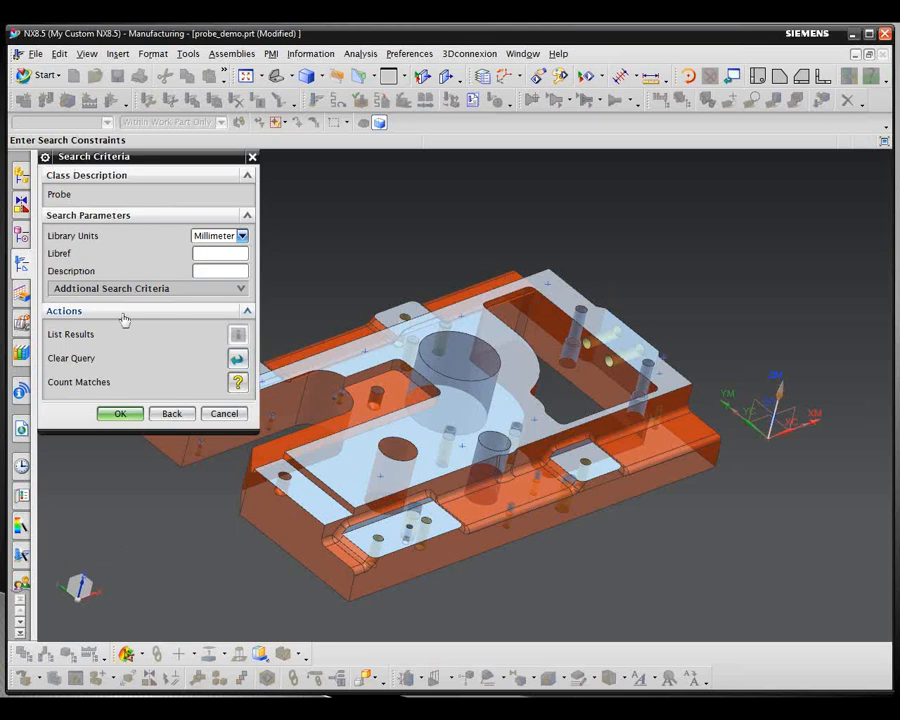
{"action": "left_click", "coordinate": [120, 414]}
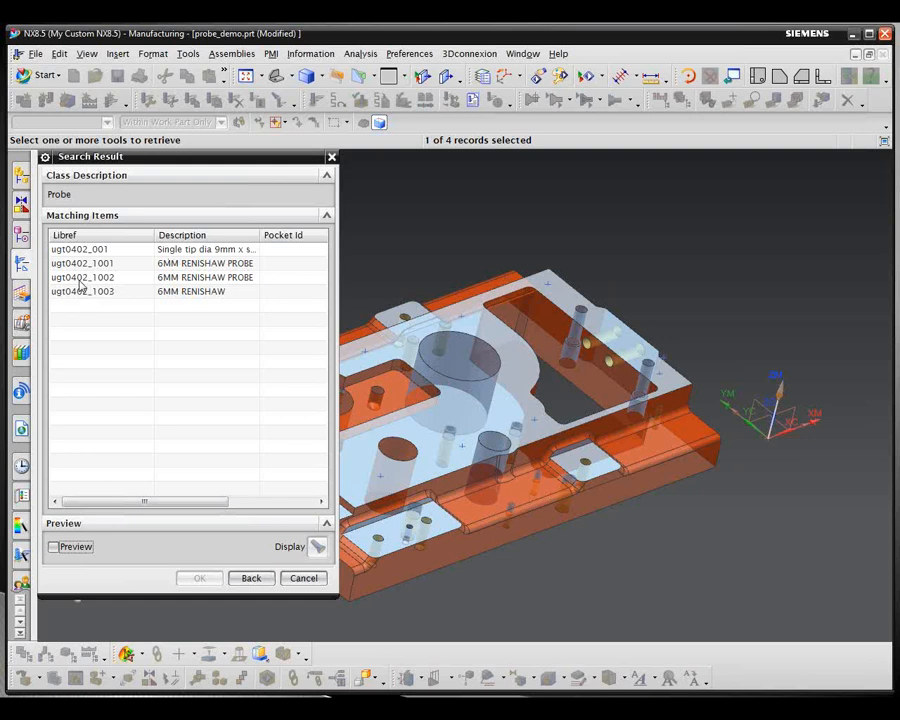
{"action": "left_click", "coordinate": [82, 278]}
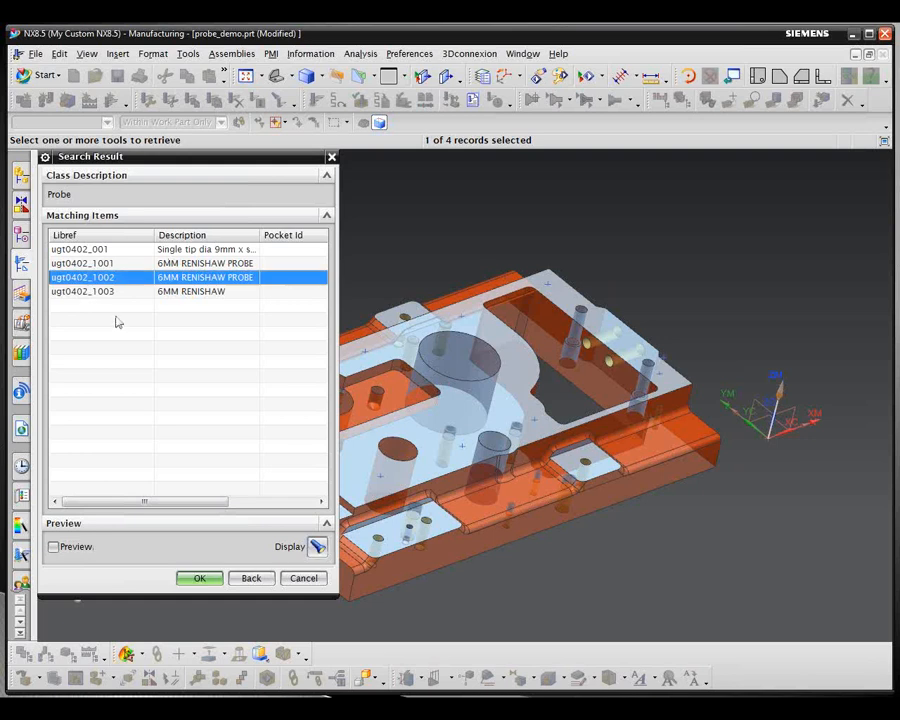
{"action": "left_click", "coordinate": [200, 579]}
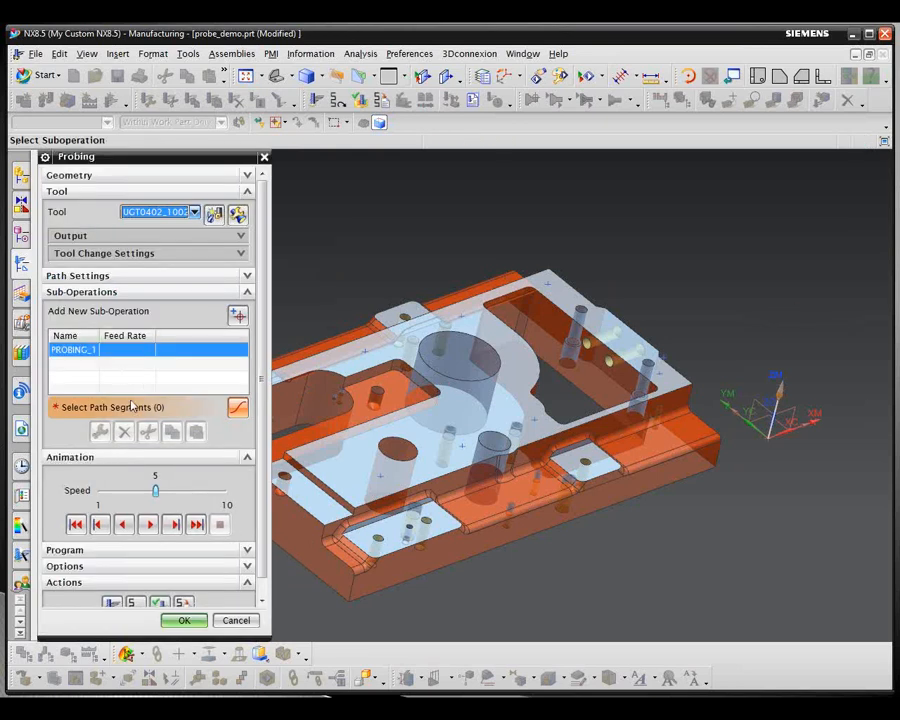
{"action": "left_click", "coordinate": [238, 216]}
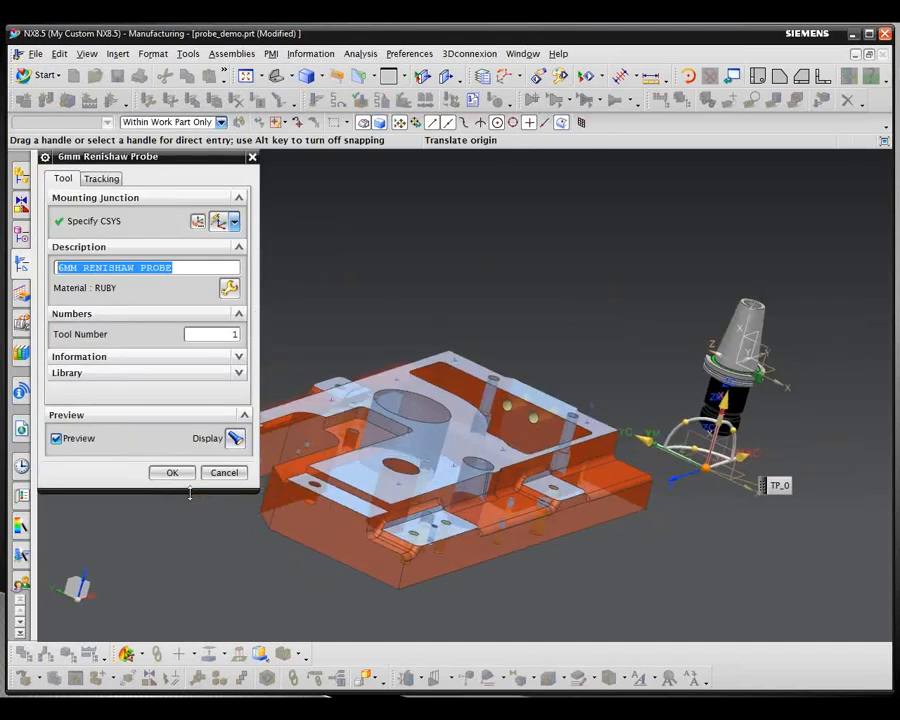
{"action": "left_click", "coordinate": [222, 476]}
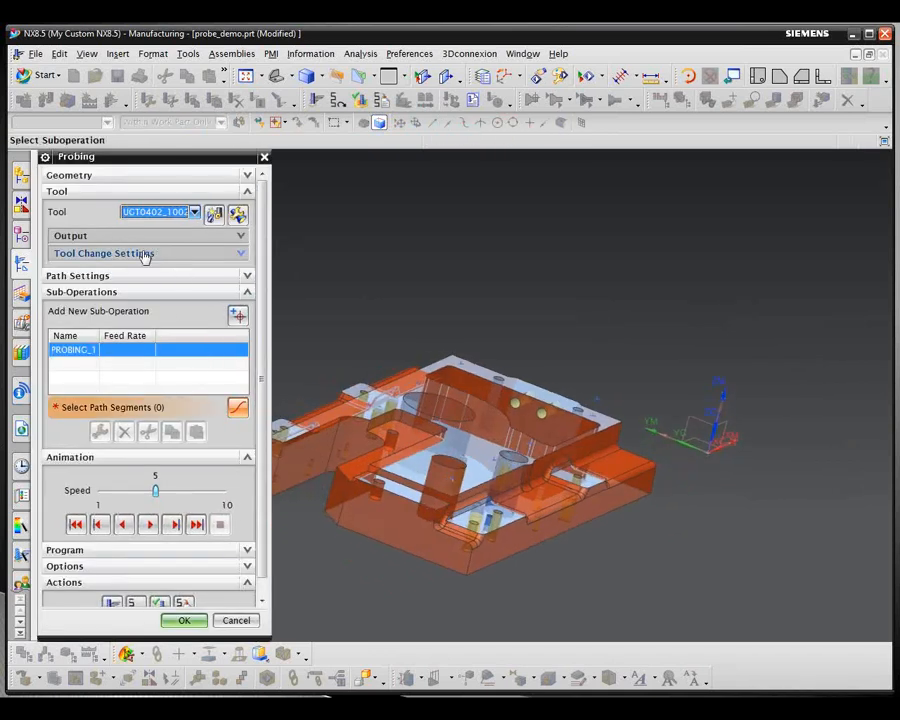
Set the probing parameters with a standoff distance of 3 and tolerance values of 1, including the upper tolerance
{"action": "left_click", "coordinate": [246, 275]}
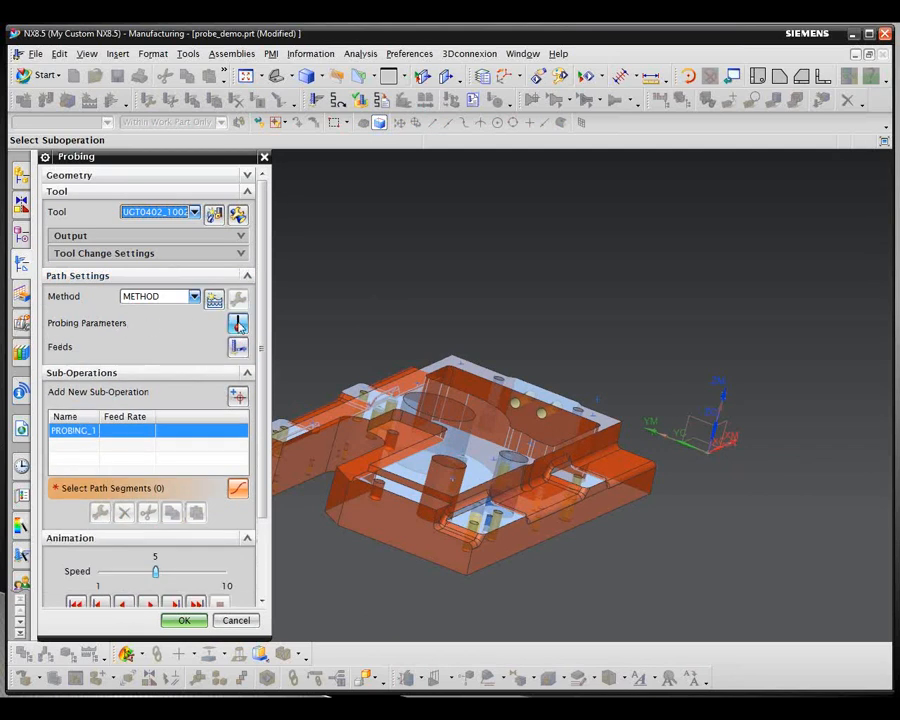
{"action": "left_click", "coordinate": [238, 323]}
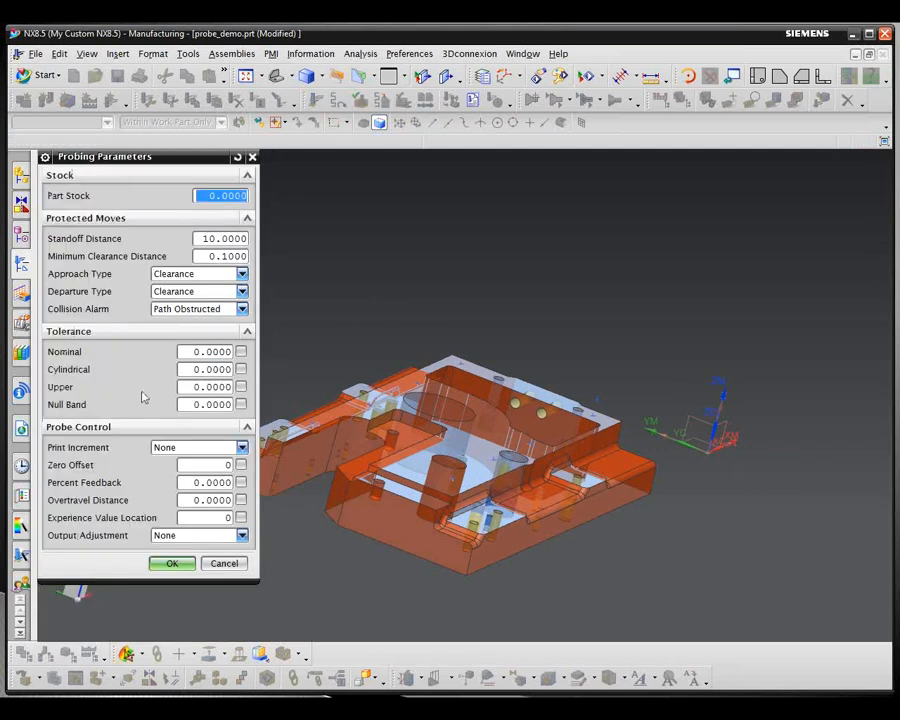
{"action": "left_click", "coordinate": [203, 238]}
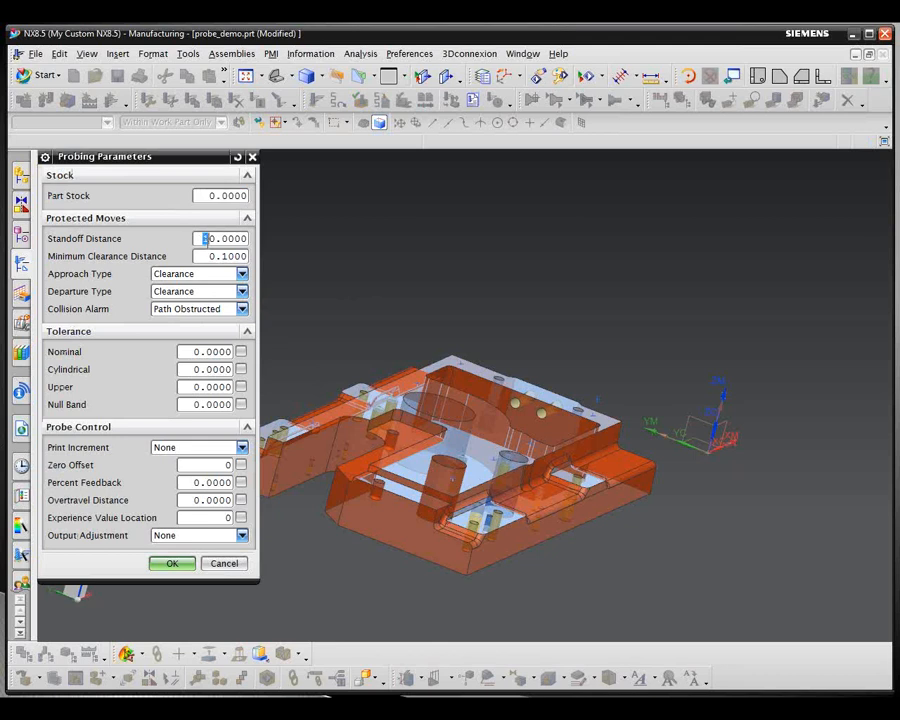
{"action": "type", "text": "3"}
{"action": "type", "text": "1"}
{"action": "type", "text": "1"}
{"action": "left_click", "coordinate": [205, 387]}
{"action": "type", "text": "1"}
{"action": "left_click", "coordinate": [172, 566]}
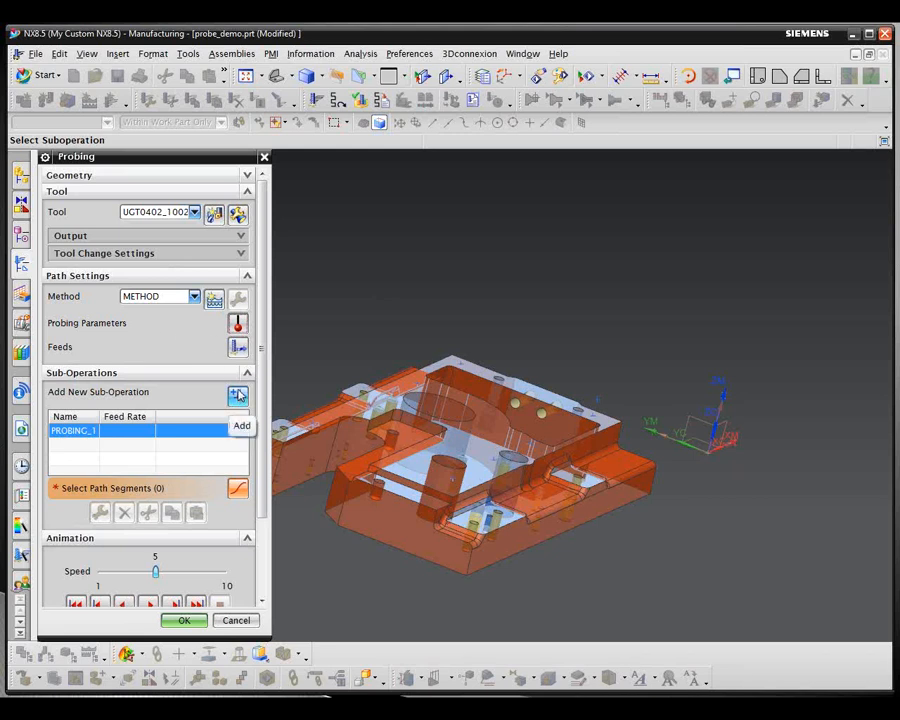
Add a protected Linear Move To Point sub-operation with traversal motion to the existing point at X -40, Y 200, Z 30
{"action": "left_click", "coordinate": [238, 394]}
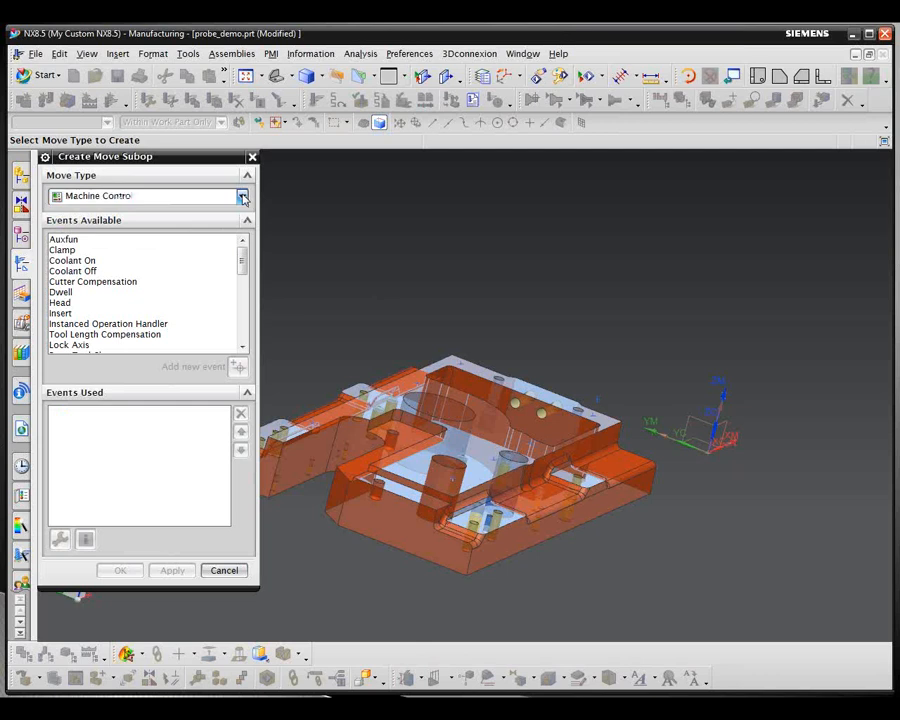
{"action": "left_click", "coordinate": [242, 197]}
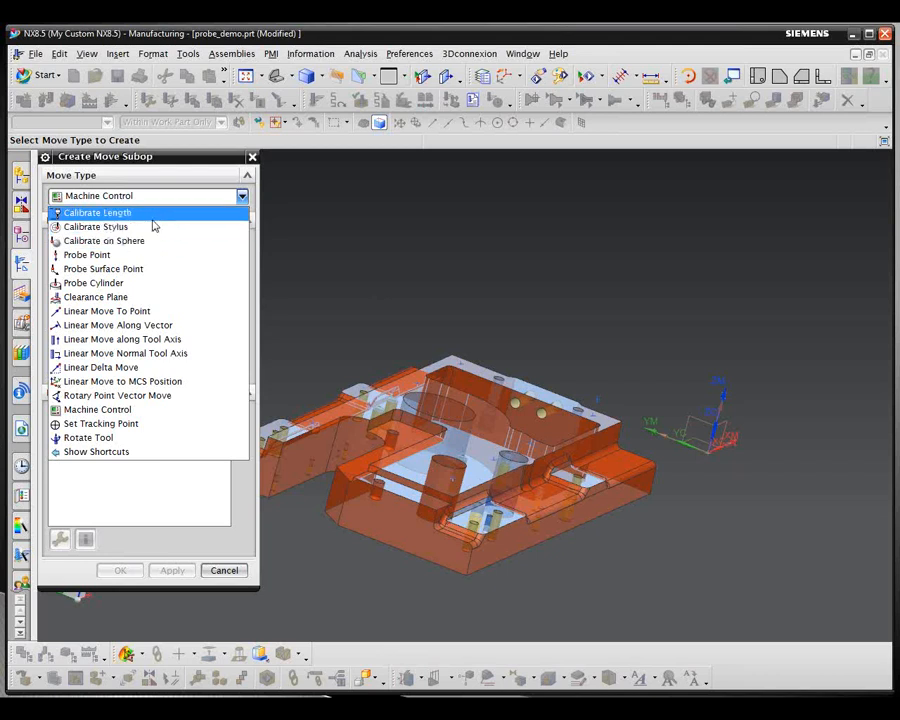
{"action": "left_click", "coordinate": [135, 316]}
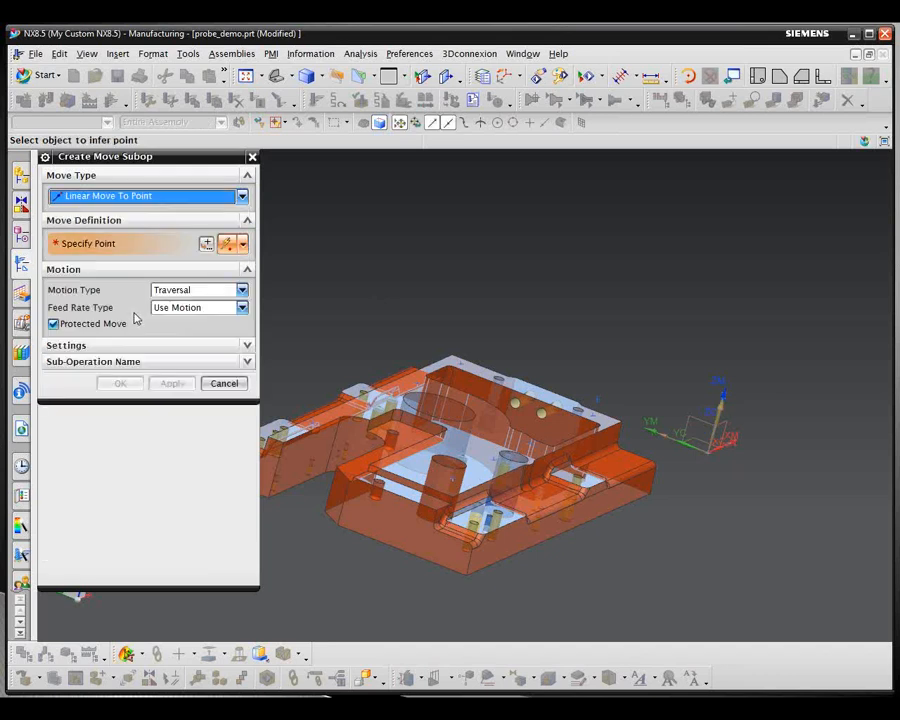
{"action": "left_click", "coordinate": [206, 244]}
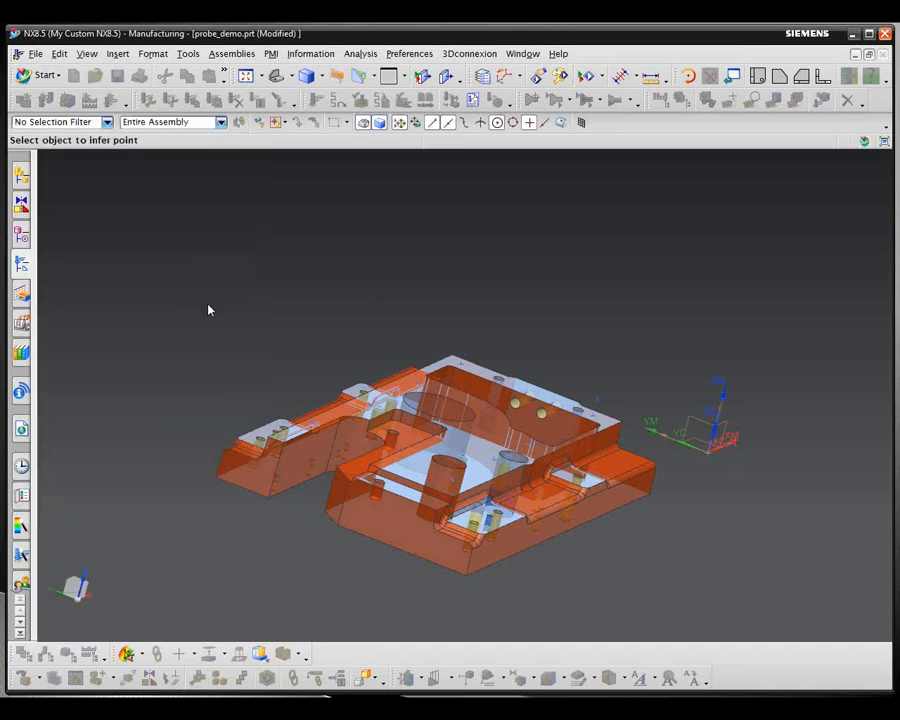
{"action": "middle_click_drag", "start_coordinate": [265, 308], "coordinate": [503, 385]}
{"action": "left_click", "coordinate": [501, 387]}
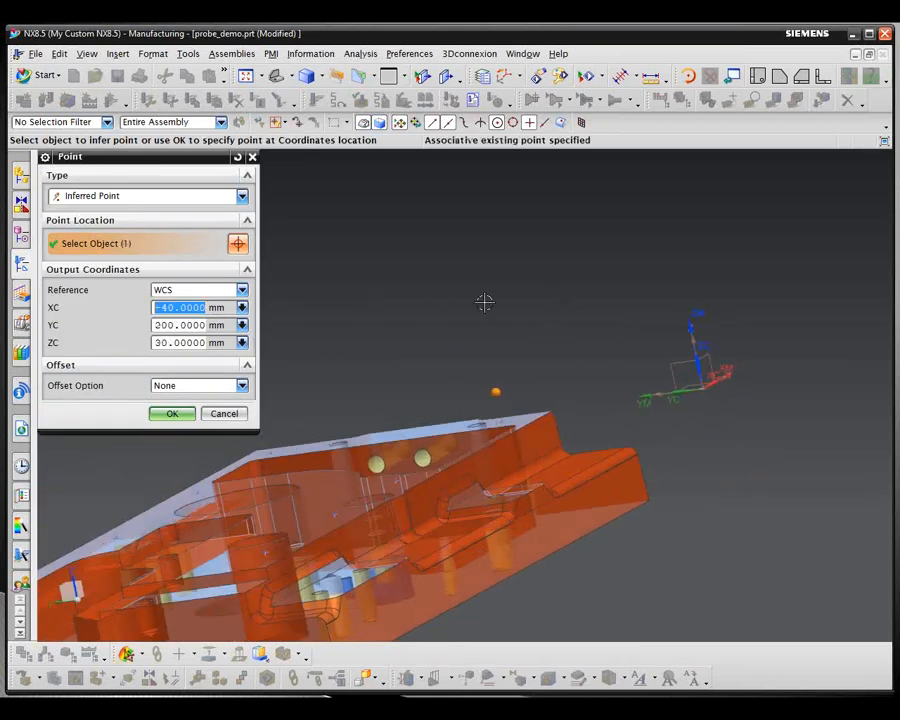
{"action": "left_click", "coordinate": [171, 413]}
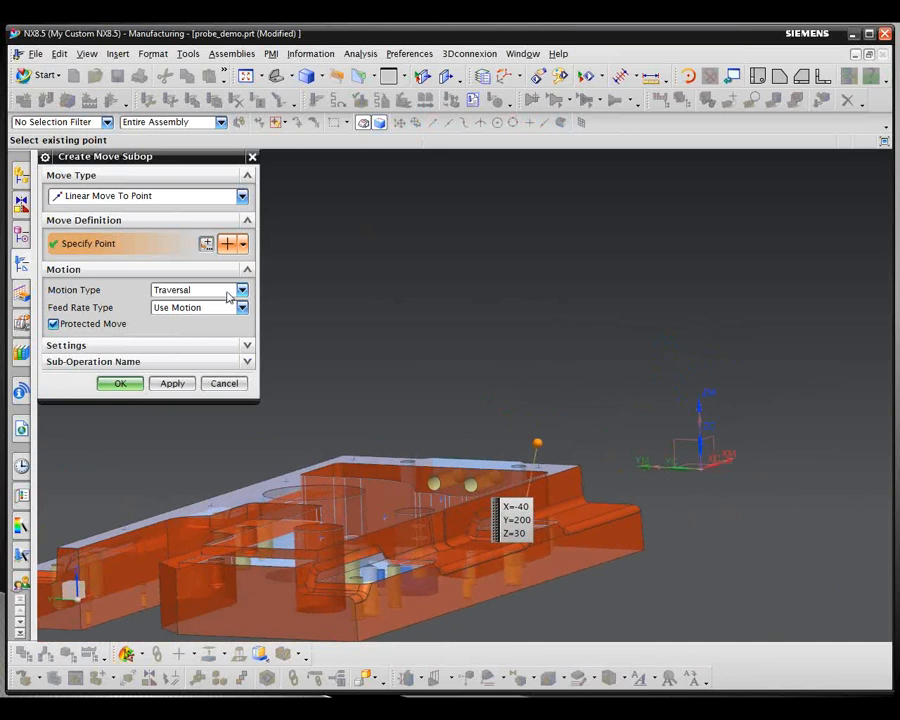
{"action": "left_click", "coordinate": [118, 385]}
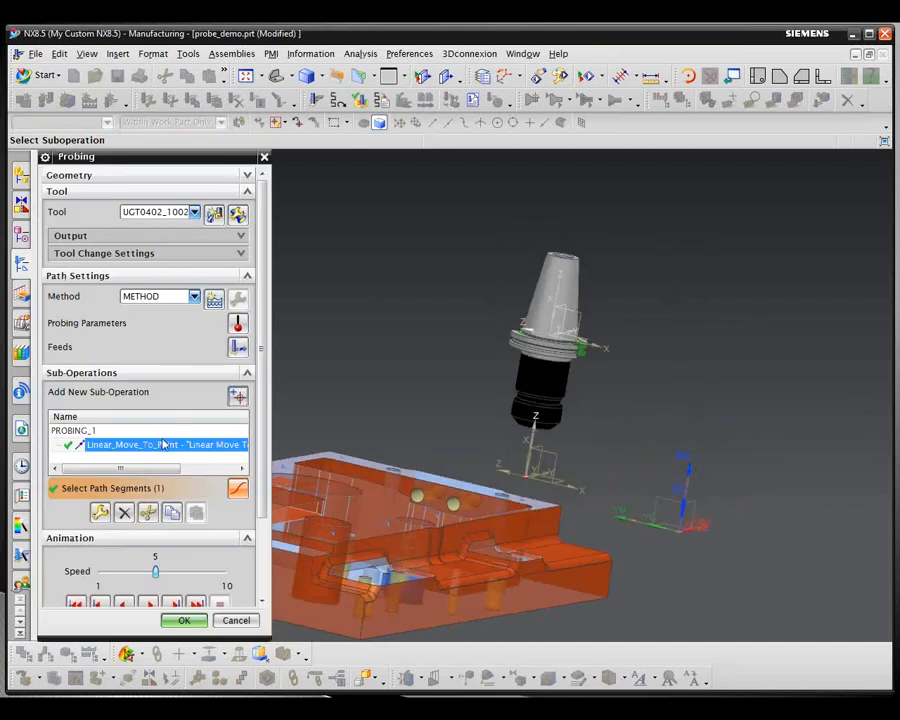
Add a Probe Point sub-operation at the existing point on the part's top face at X -40, Y 200, Z 0
{"action": "left_click", "coordinate": [237, 398]}
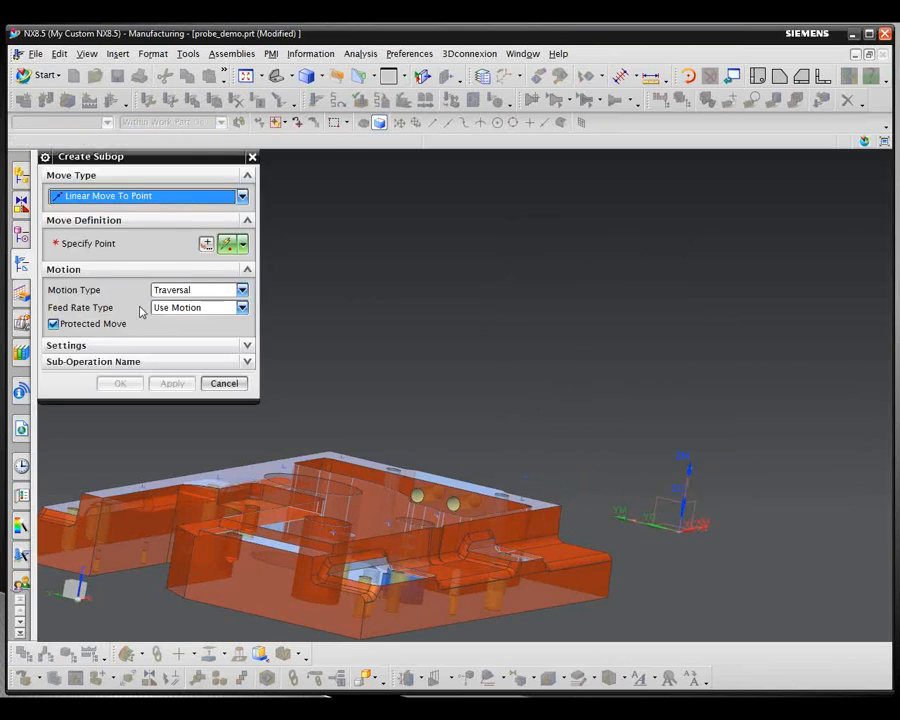
{"action": "left_click", "coordinate": [242, 197]}
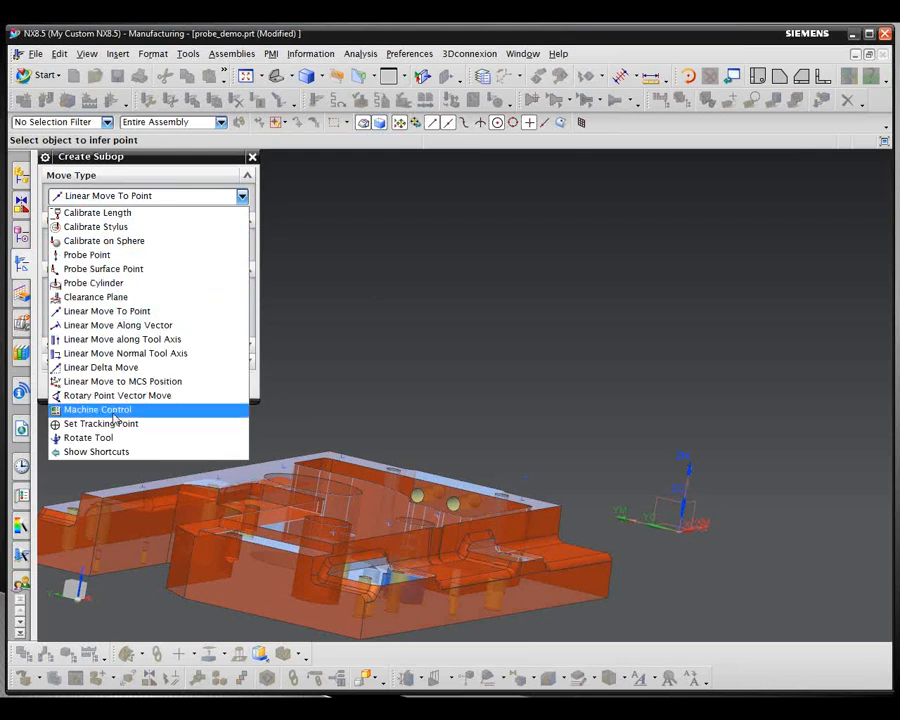
{"action": "left_click", "coordinate": [92, 257]}
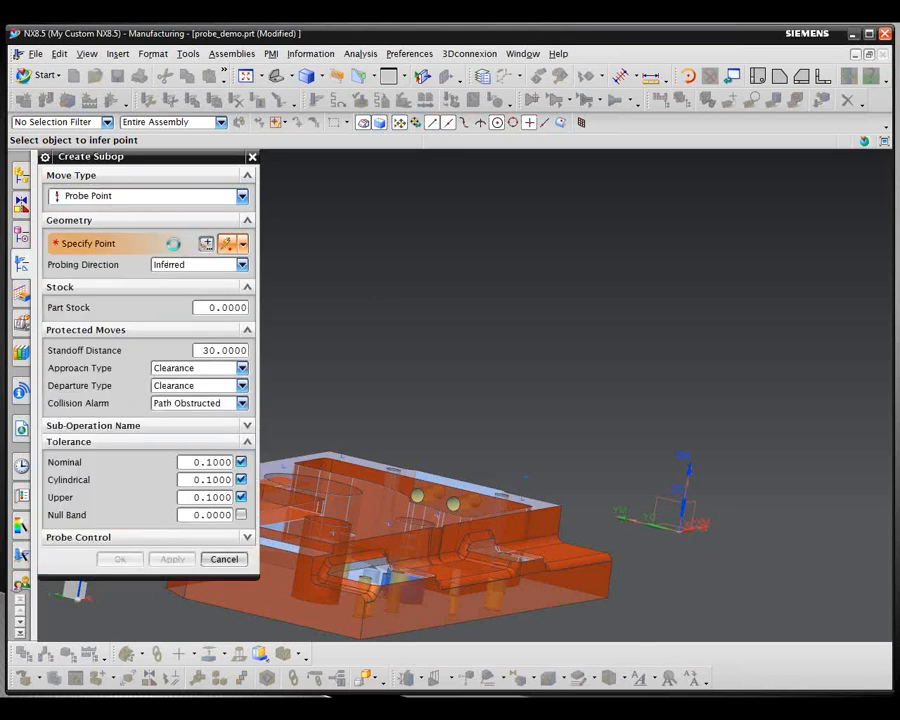
{"action": "left_click", "coordinate": [206, 245]}
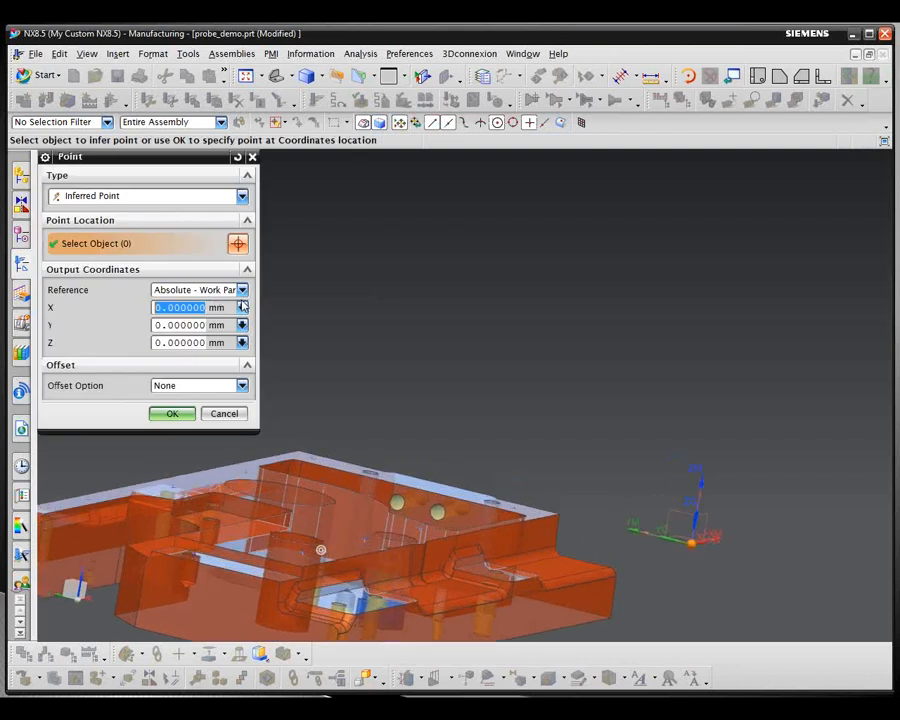
{"action": "scroll", "coordinate": [301, 295], "scroll_direction": "up", "scroll_amount": 5}
{"action": "left_click", "coordinate": [402, 390]}
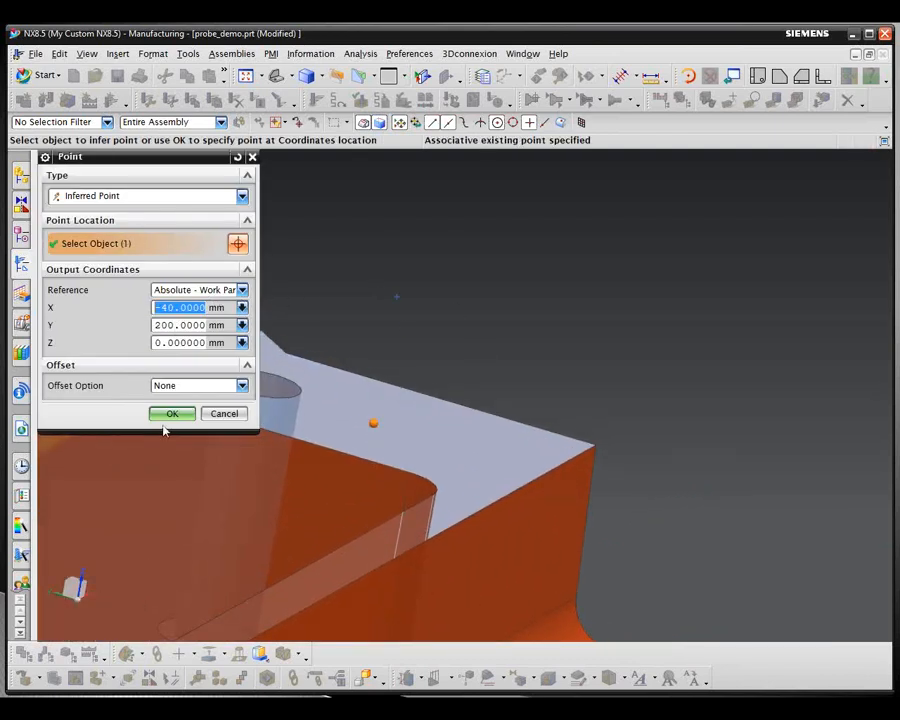
{"action": "left_click", "coordinate": [172, 413]}
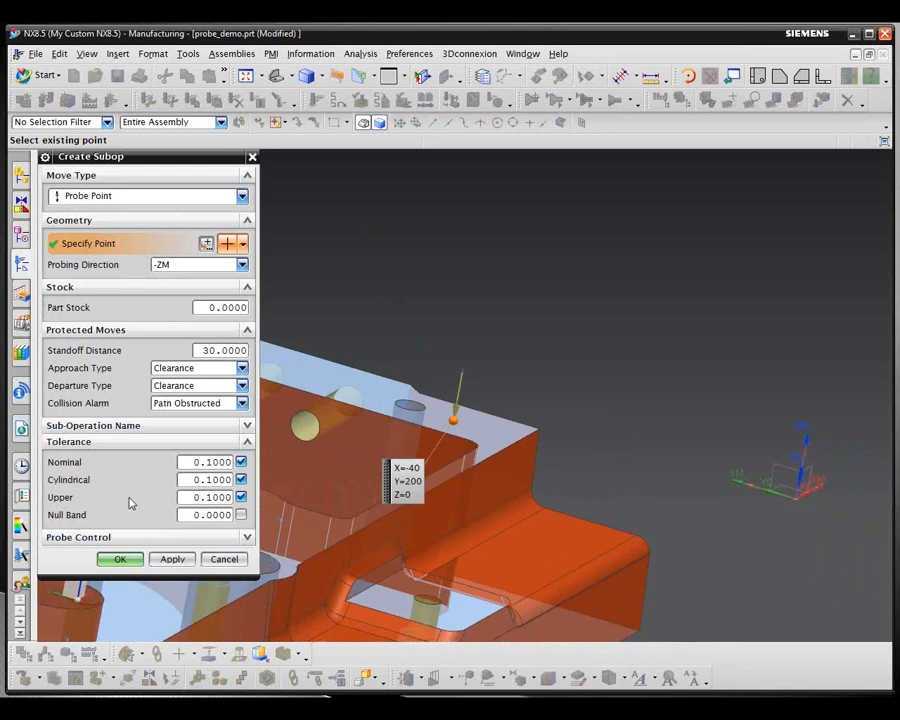
{"action": "left_click", "coordinate": [122, 559]}
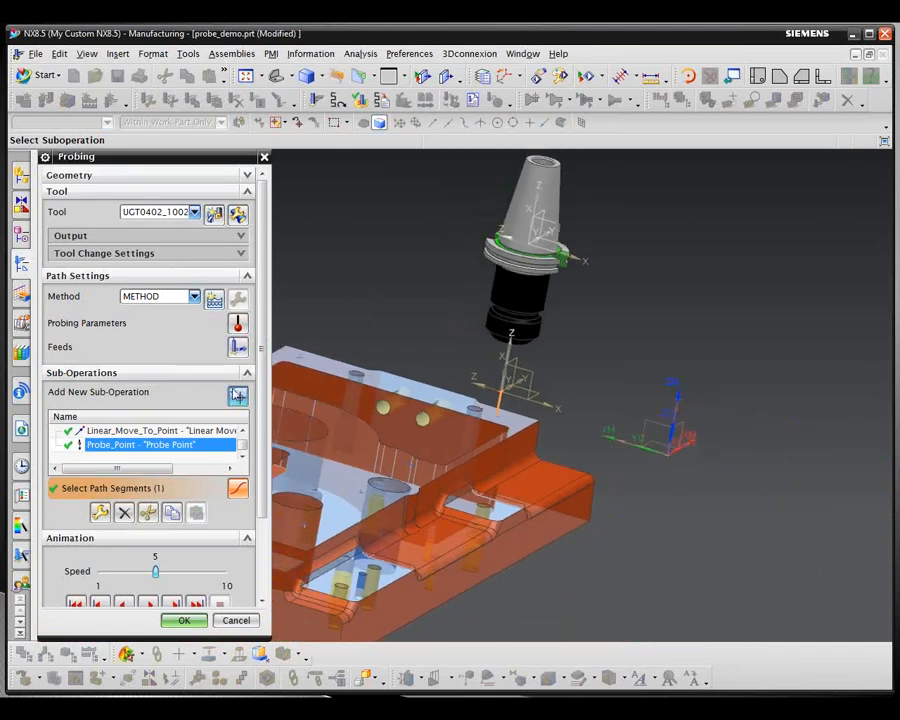
Add a Machine Control sub-operation with an Insert event carrying the instruction #100=#142
{"action": "left_click", "coordinate": [238, 398]}
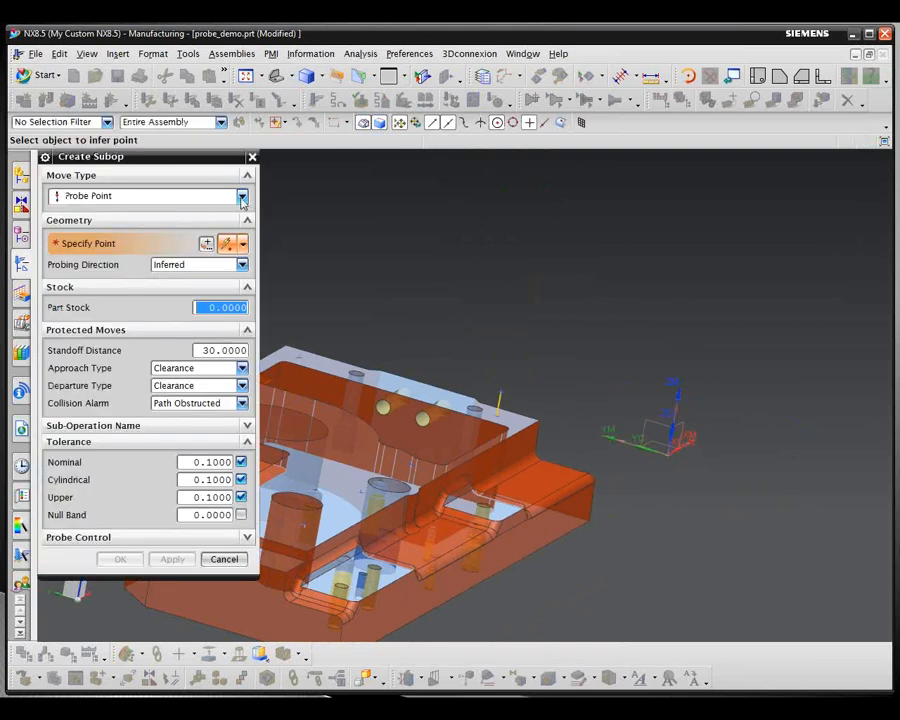
{"action": "left_click", "coordinate": [241, 196]}
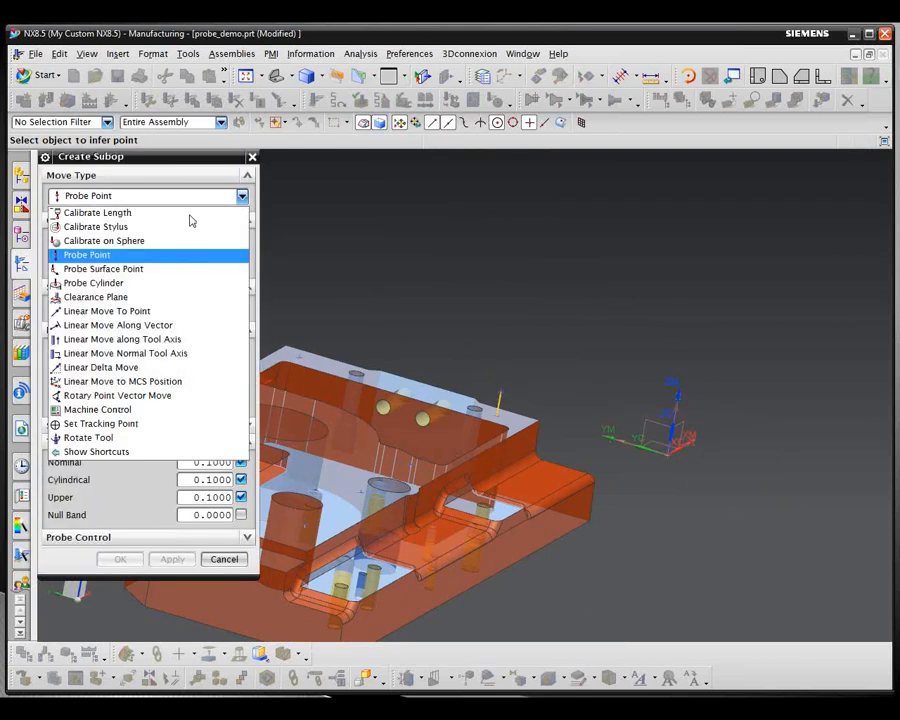
{"action": "left_click", "coordinate": [111, 414]}
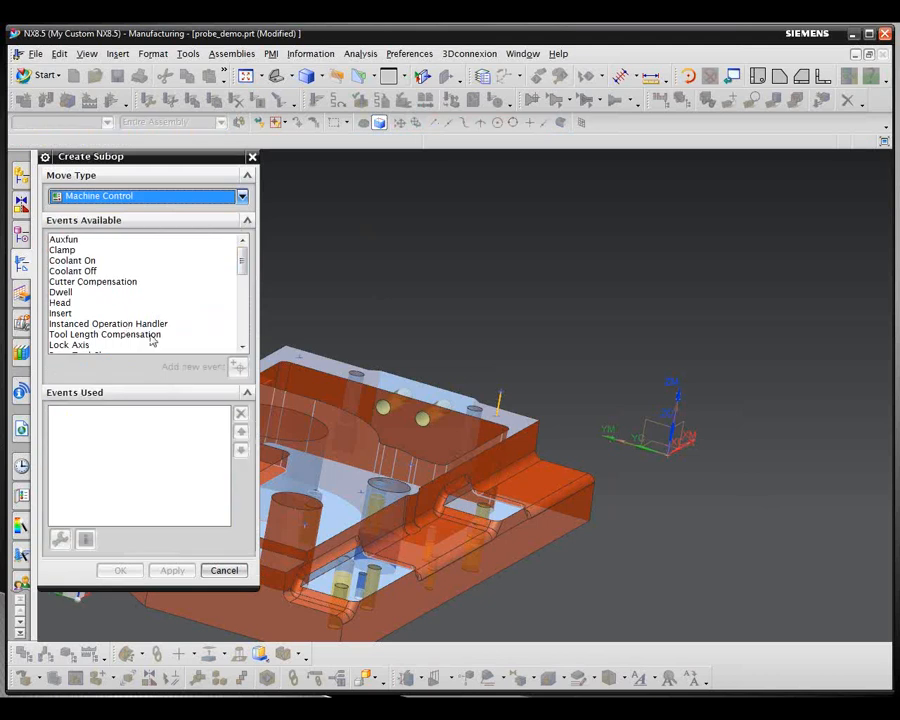
{"action": "left_click", "coordinate": [62, 314]}
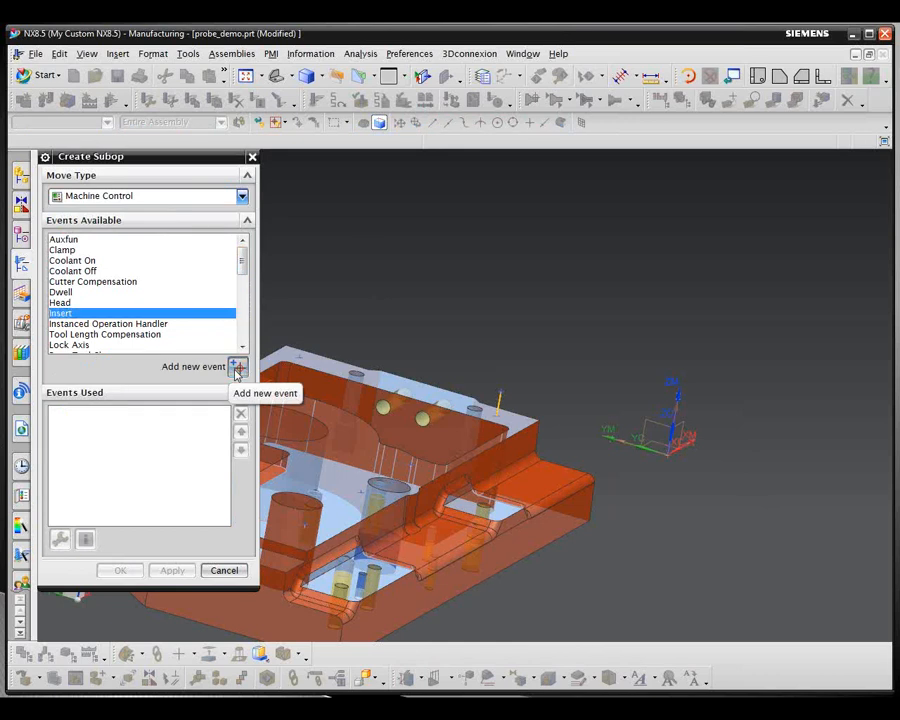
{"action": "left_click", "coordinate": [237, 368]}
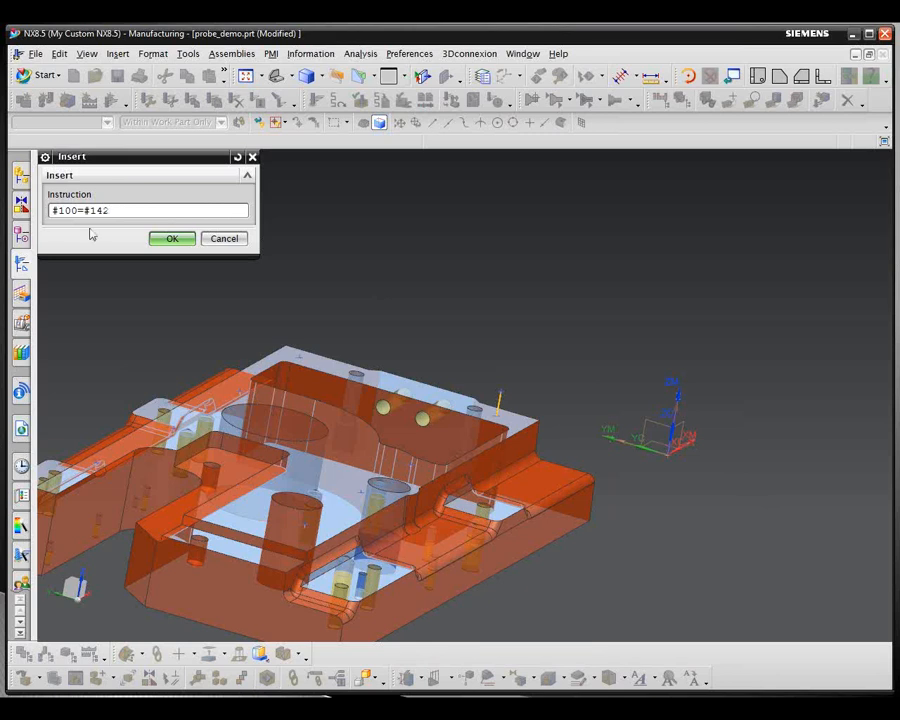
{"action": "left_click", "coordinate": [172, 240]}
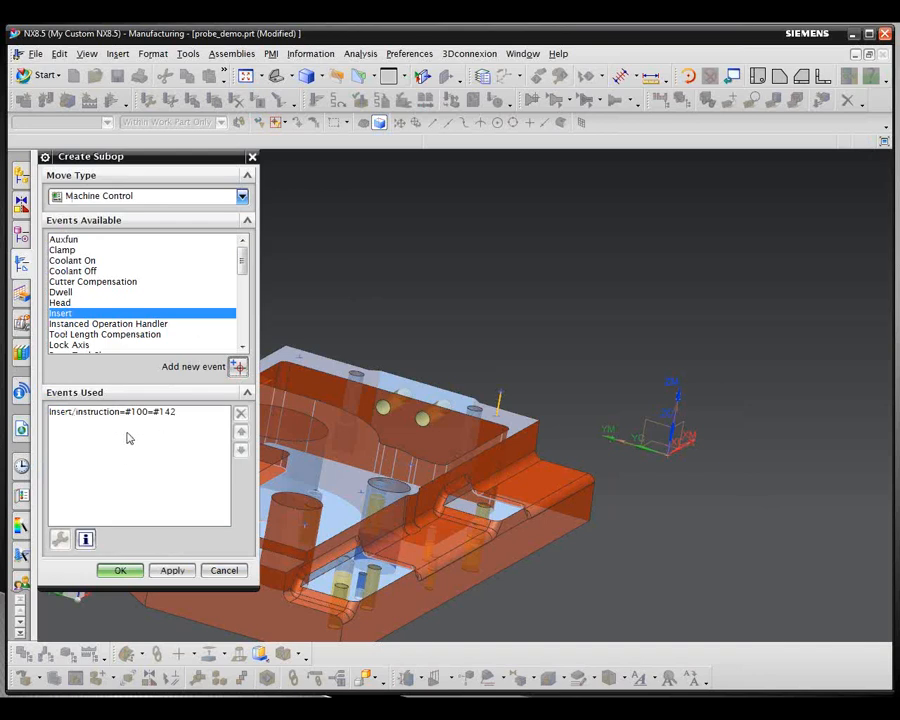
{"action": "left_click", "coordinate": [120, 571]}
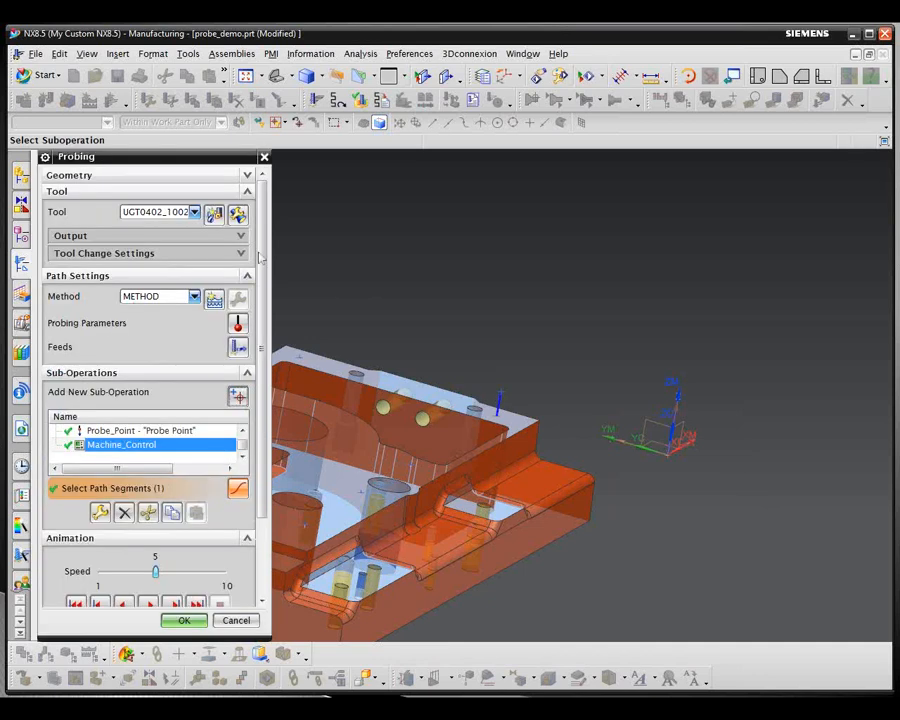
Add a second Probe Point sub-operation at the existing point near the opposite back corner of the part's top face
{"action": "left_click", "coordinate": [240, 399]}
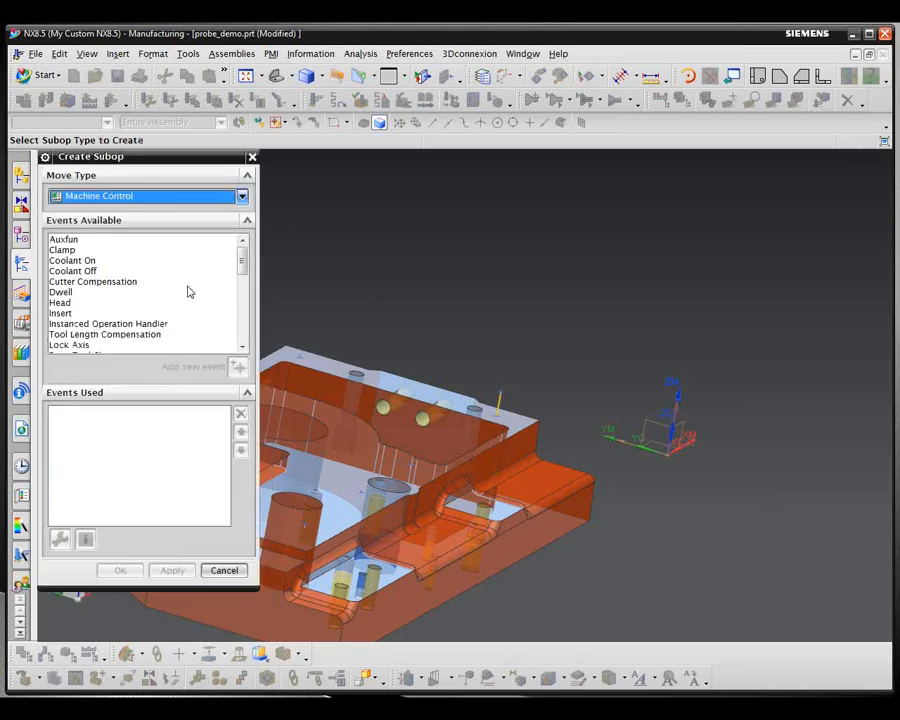
{"action": "left_click", "coordinate": [242, 196]}
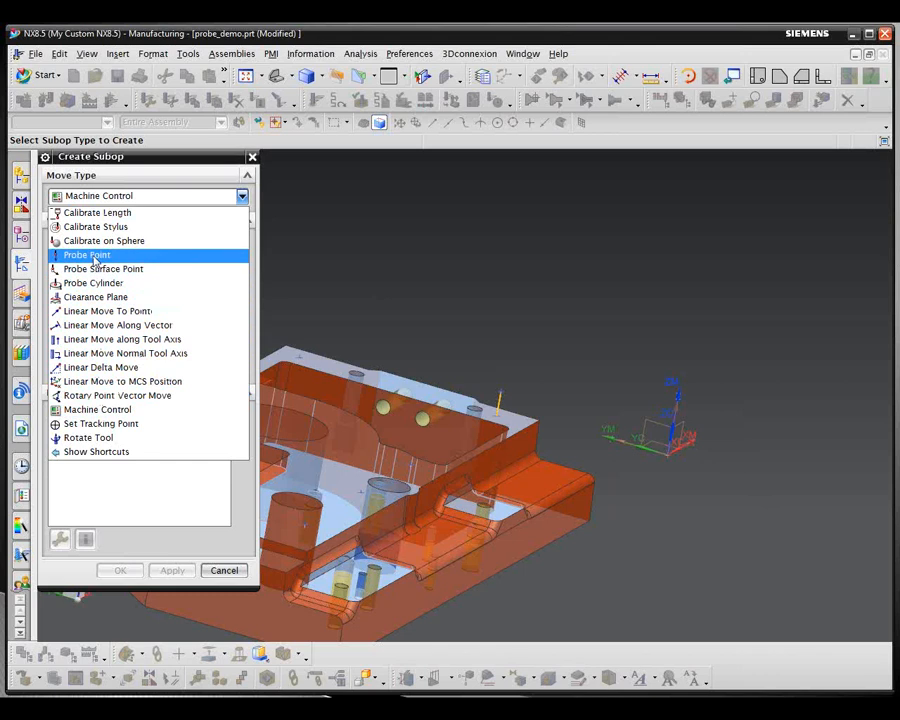
{"action": "left_click", "coordinate": [95, 256]}
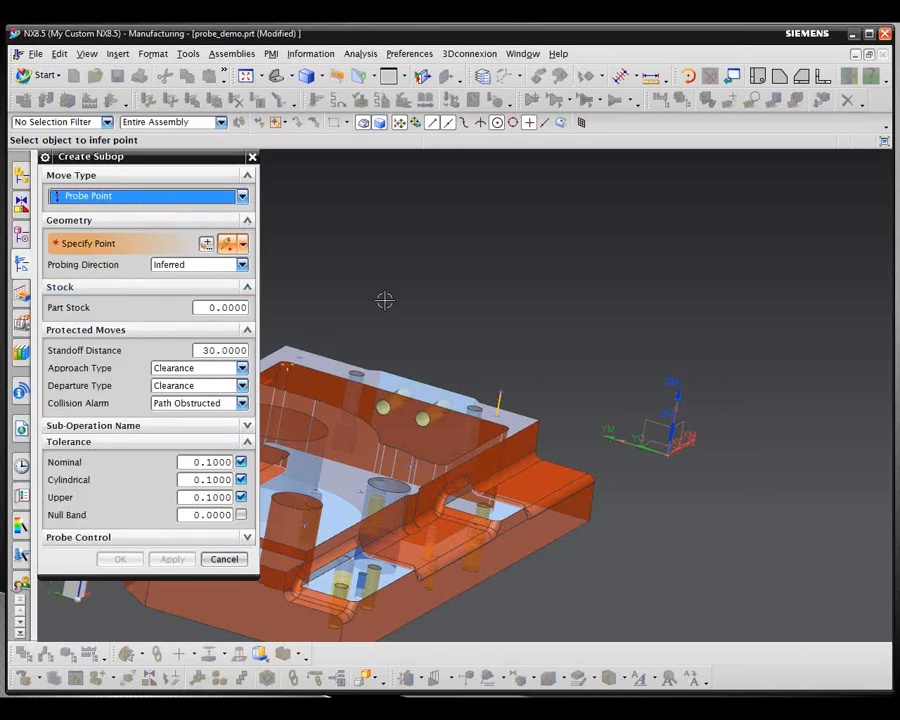
{"action": "scroll", "coordinate": [384, 298], "scroll_direction": "up", "scroll_amount": 4}
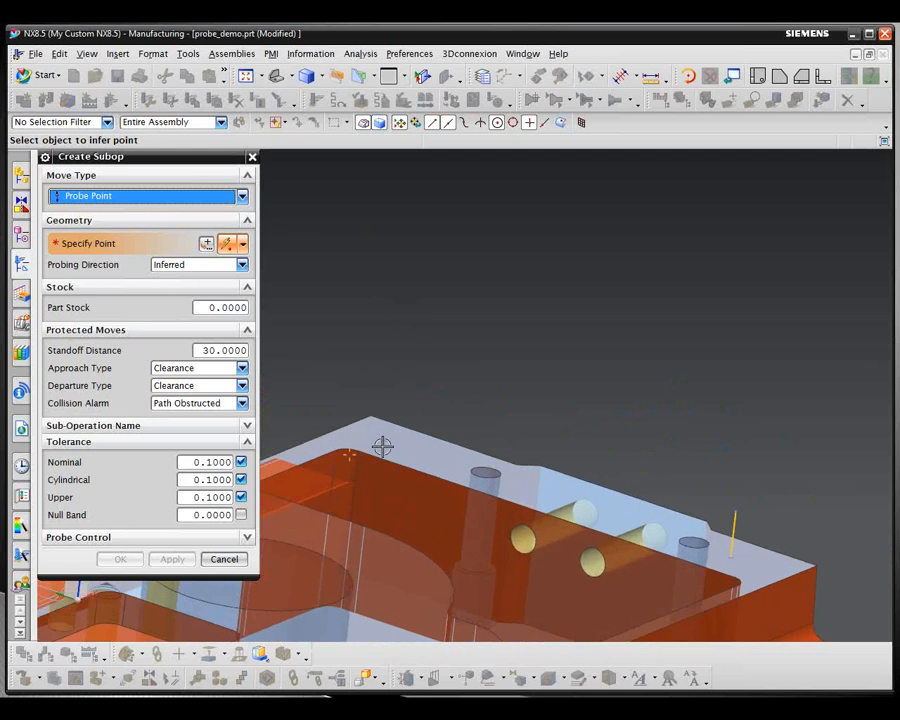
{"action": "left_click", "coordinate": [383, 438]}
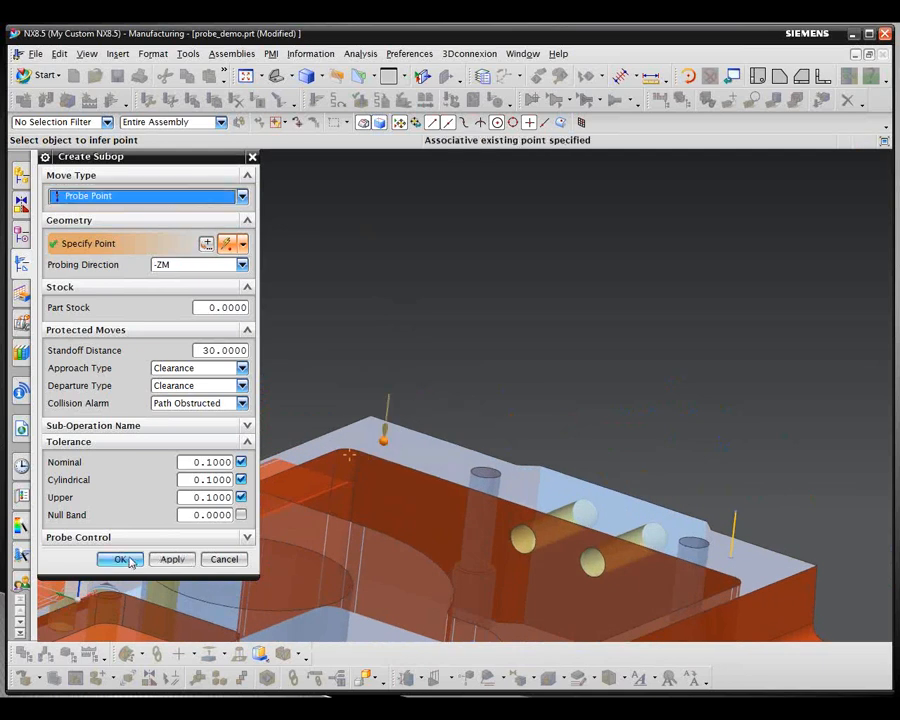
{"action": "left_click", "coordinate": [125, 560]}
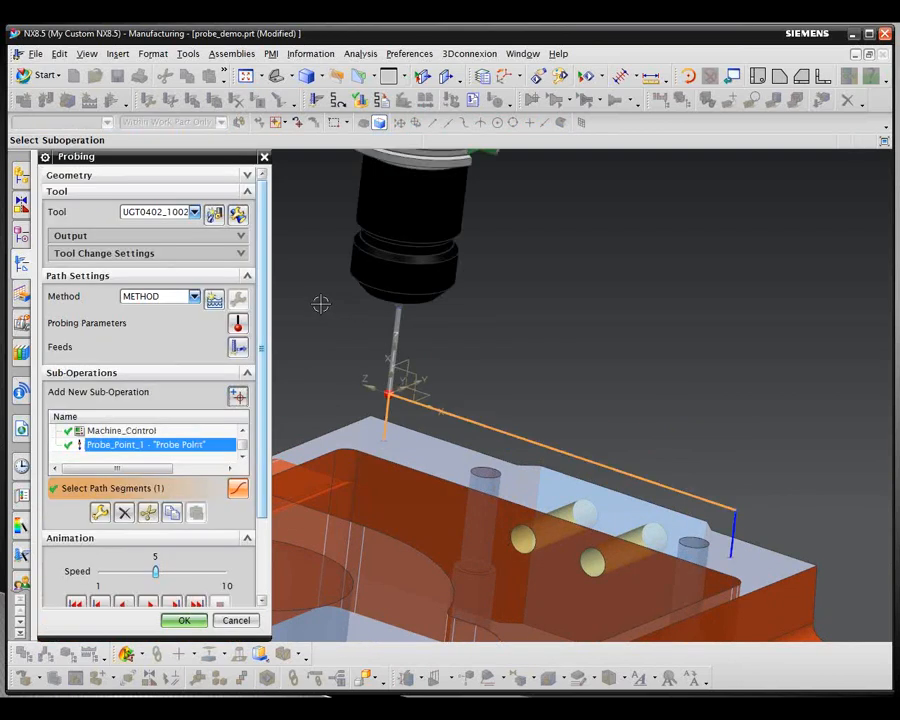
Copy the Machine_Control sub-operation and paste it after Probe_Point_1
{"action": "middle_click_drag", "start_coordinate": [319, 303], "coordinate": [283, 366]}
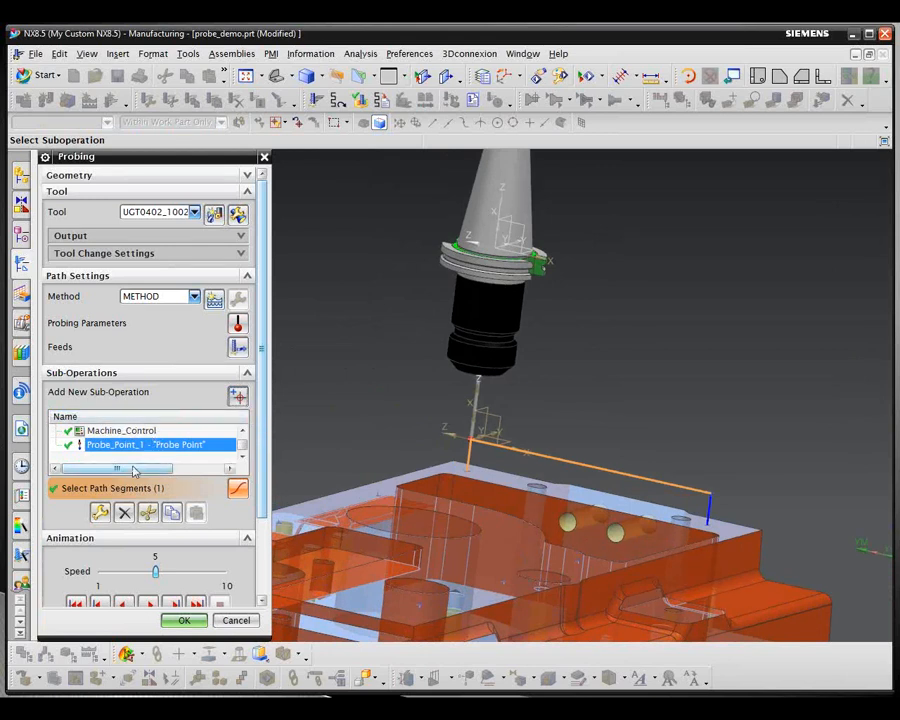
{"action": "left_click", "coordinate": [128, 436]}
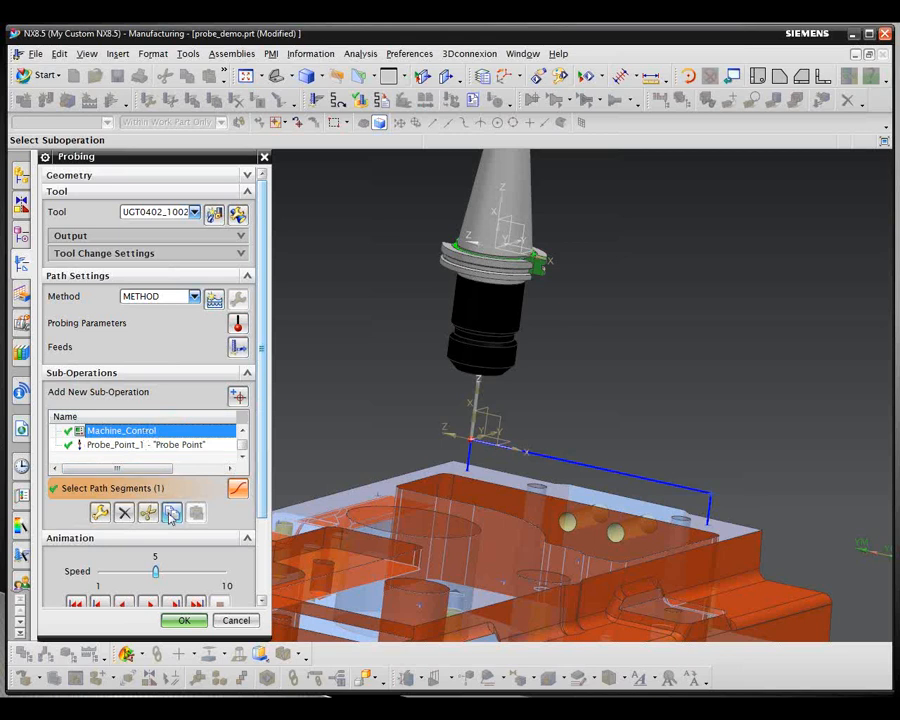
{"action": "left_click", "coordinate": [171, 514]}
{"action": "left_click", "coordinate": [113, 446]}
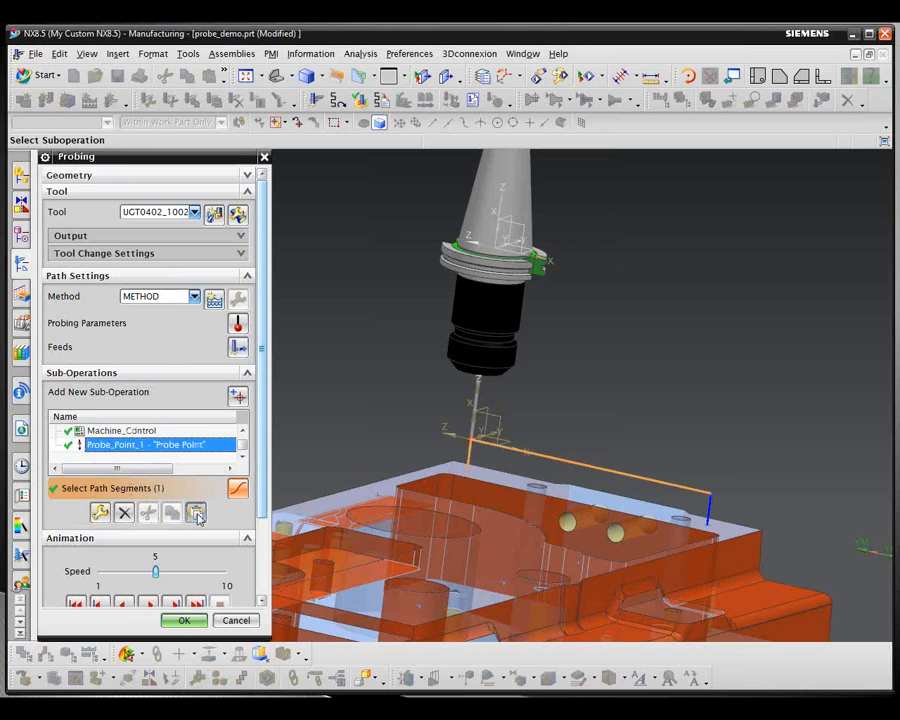
{"action": "left_click", "coordinate": [197, 514]}
{"action": "left_click", "coordinate": [243, 457]}
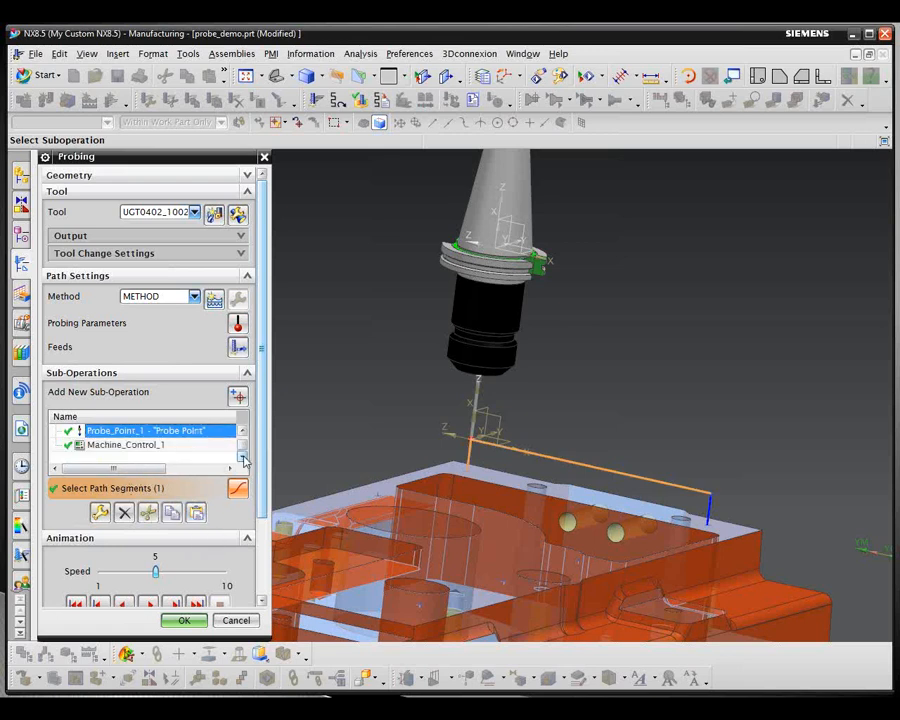
Edit the Insert event in the copied Machine_Control_1 sub-operation so its instruction reads #101=#142
{"action": "left_click", "coordinate": [122, 445]}
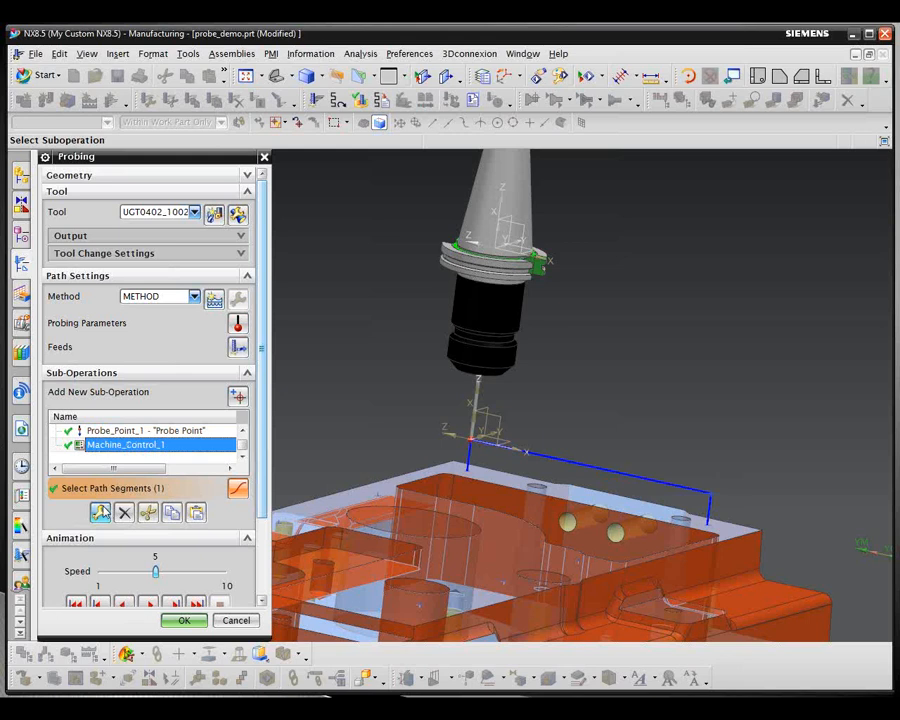
{"action": "left_click", "coordinate": [103, 512]}
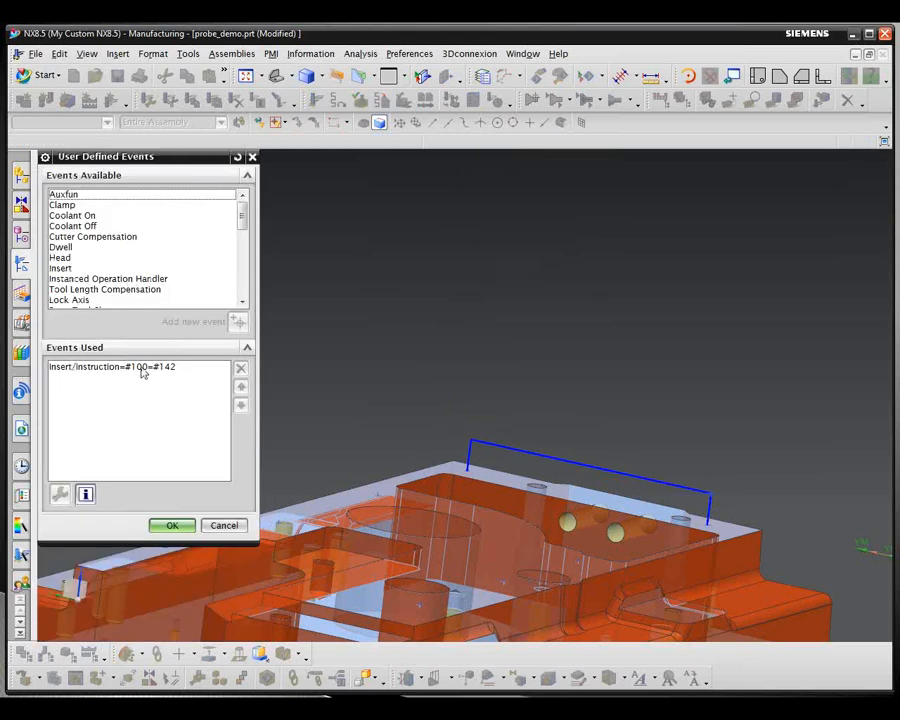
{"action": "left_click", "coordinate": [135, 368]}
{"action": "left_click", "coordinate": [60, 494]}
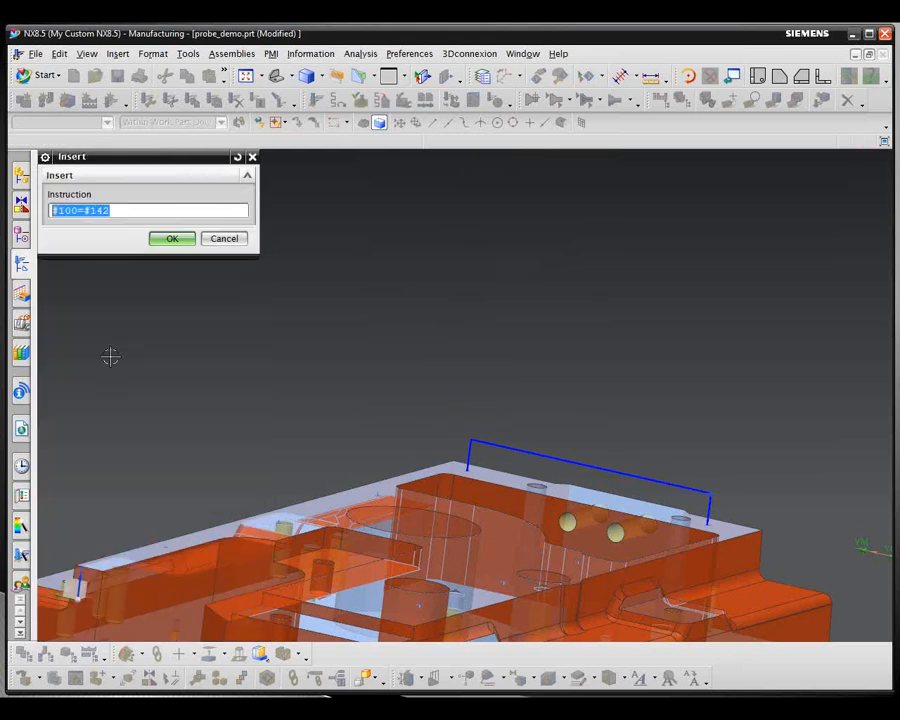
{"action": "left_click", "coordinate": [76, 211]}
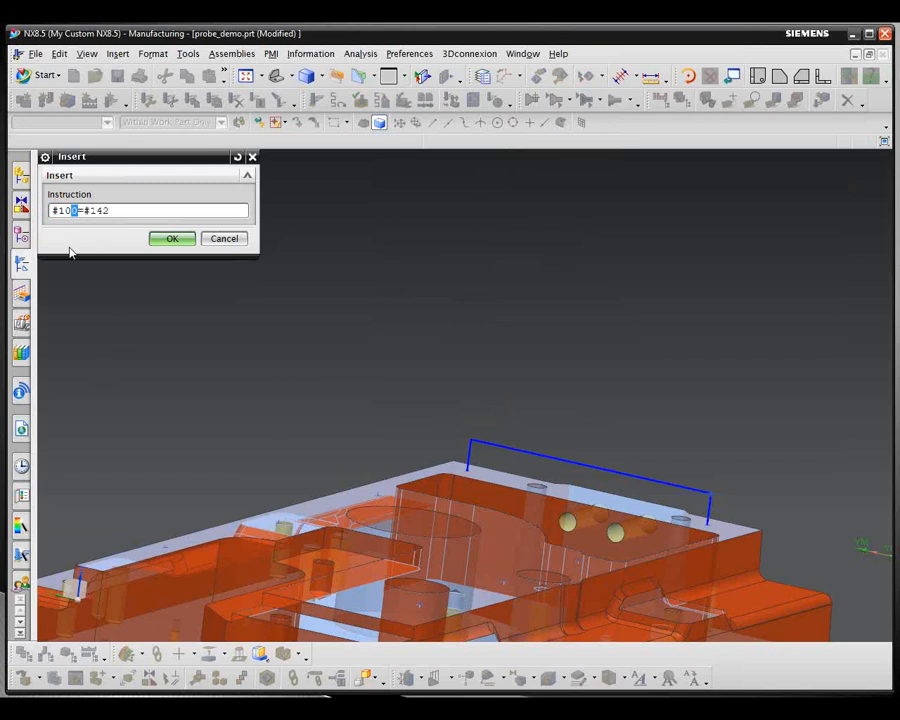
{"action": "type", "text": "1"}
{"action": "left_click", "coordinate": [171, 240]}
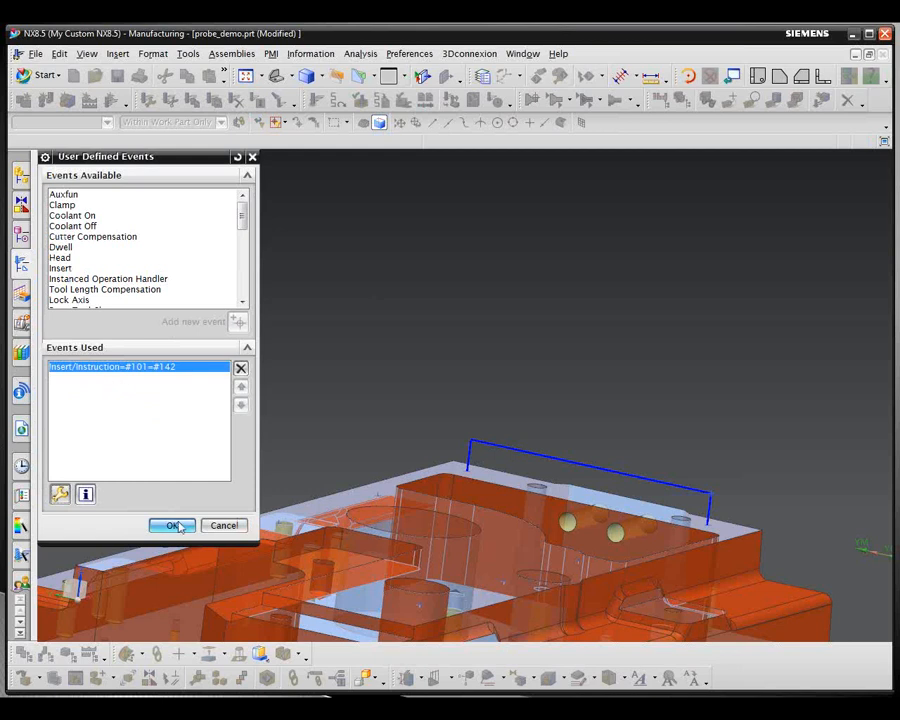
{"action": "left_click", "coordinate": [173, 526]}
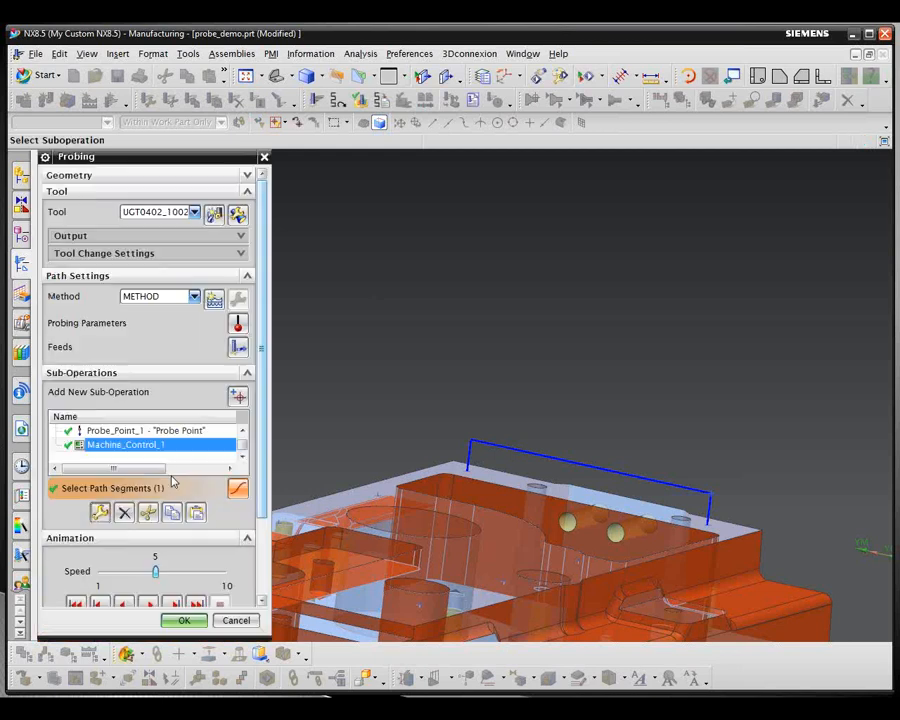
Add a third Probe Point sub-operation at the existing point along the top face's adjacent side edge, and generate the probing path
{"action": "left_click", "coordinate": [238, 399]}
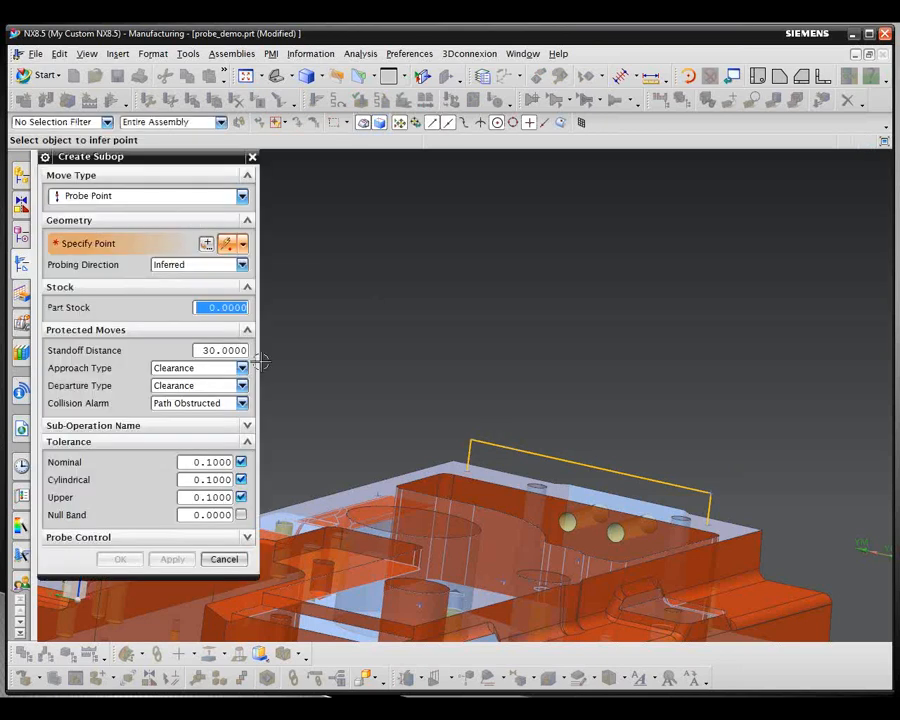
{"action": "left_click", "coordinate": [396, 491]}
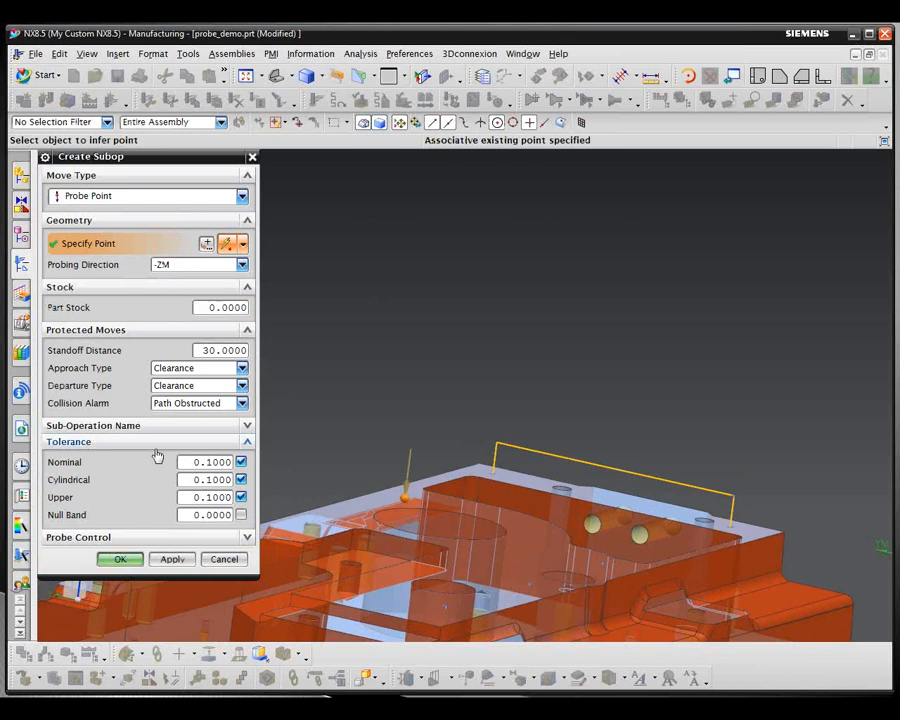
{"action": "left_click", "coordinate": [120, 560]}
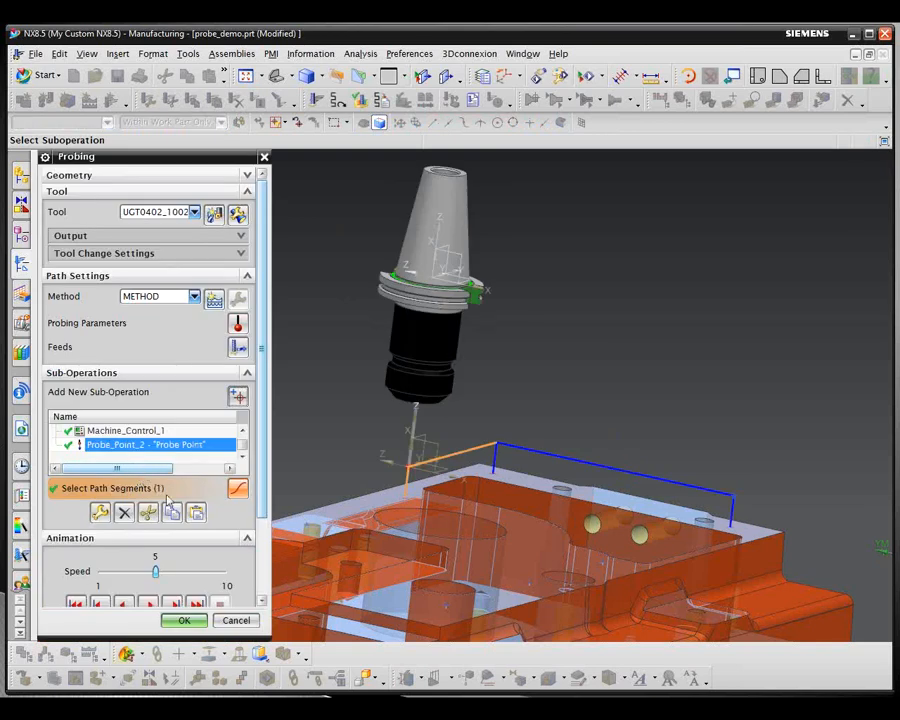
{"action": "scroll", "coordinate": [261, 424], "scroll_direction": "down", "scroll_amount": 3}
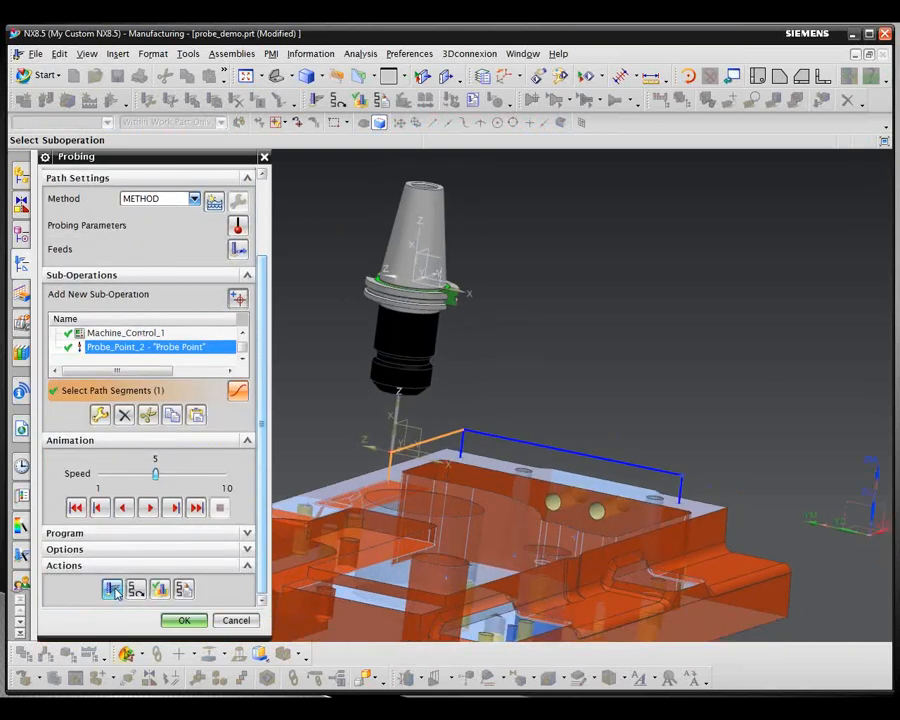
{"action": "left_click", "coordinate": [112, 590]}
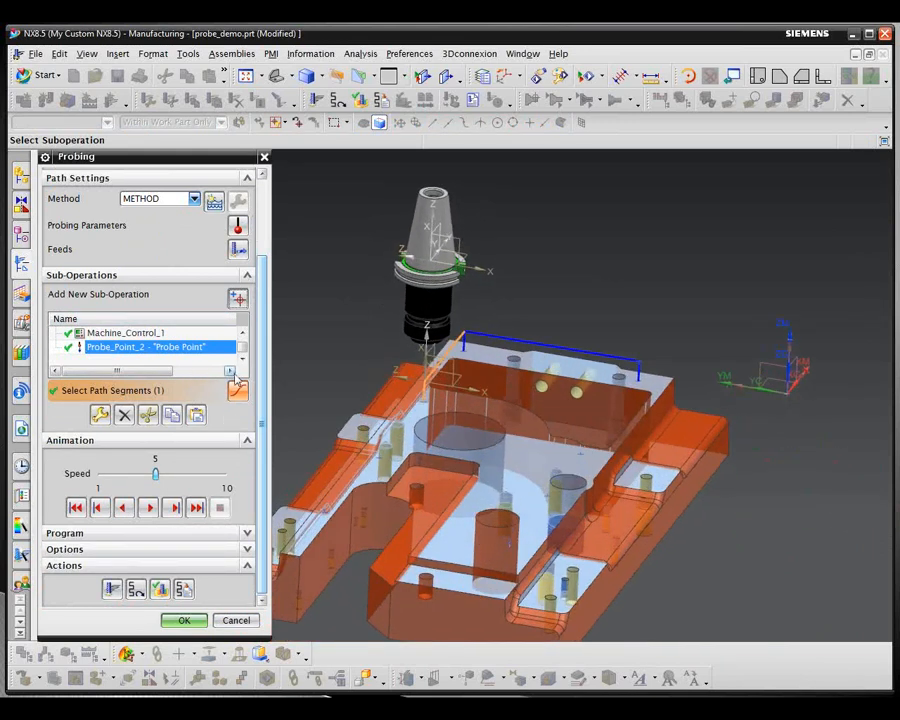
Copy the Machine_Control_1 sub-operation and paste it after Probe_Point_2
{"action": "left_click", "coordinate": [110, 334]}
{"action": "right_click", "coordinate": [110, 334]}
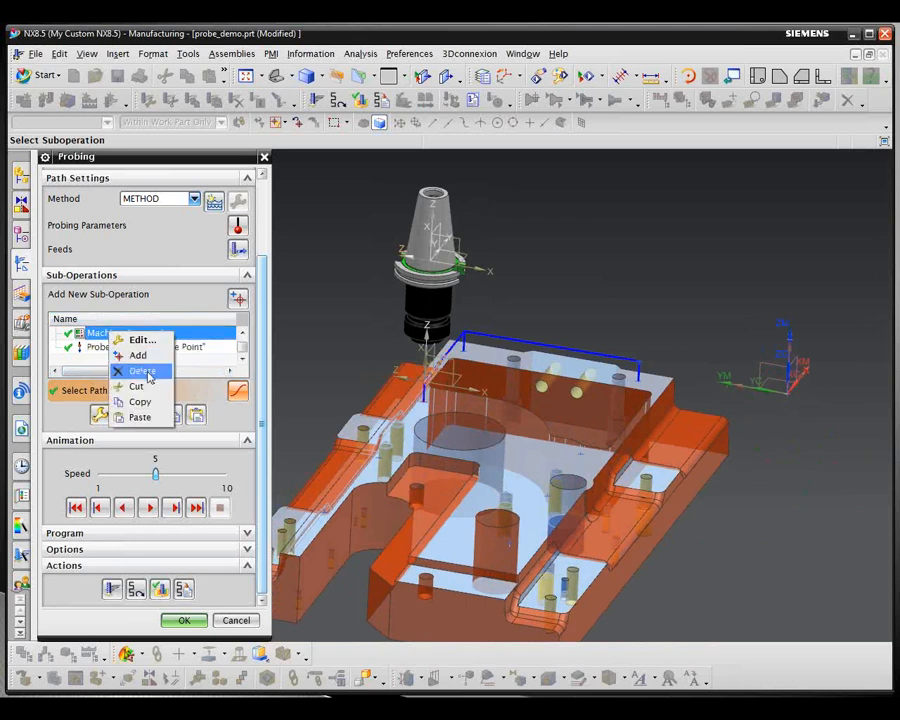
{"action": "left_click", "coordinate": [134, 398]}
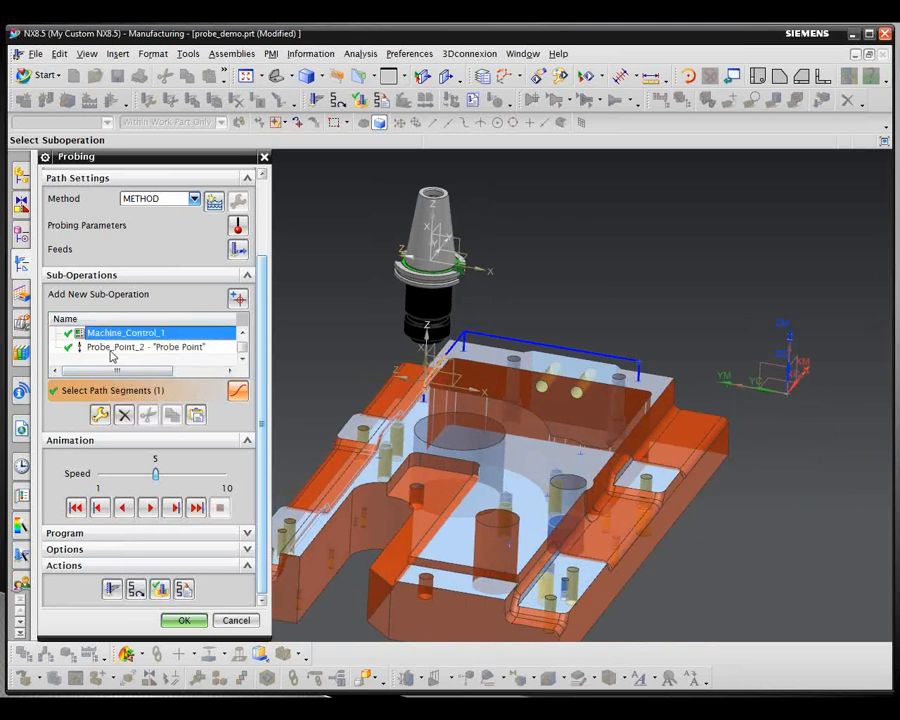
{"action": "left_click", "coordinate": [112, 347]}
{"action": "right_click", "coordinate": [112, 347]}
{"action": "left_click", "coordinate": [143, 402]}
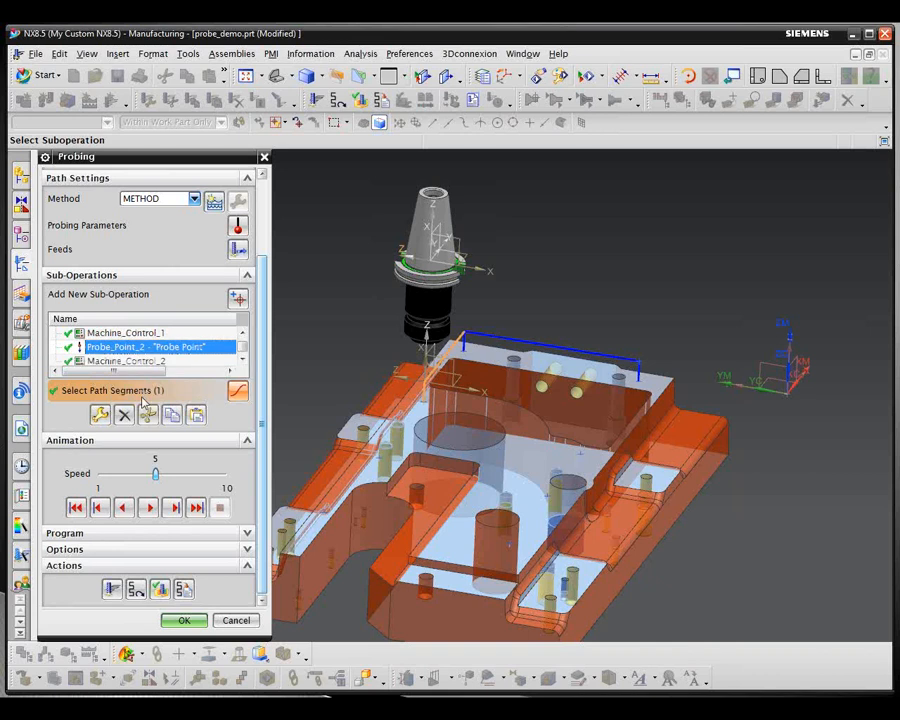
Edit the Insert event in the Machine_Control_2 sub-operation so its instruction reads #103=#142
{"action": "left_click", "coordinate": [129, 362]}
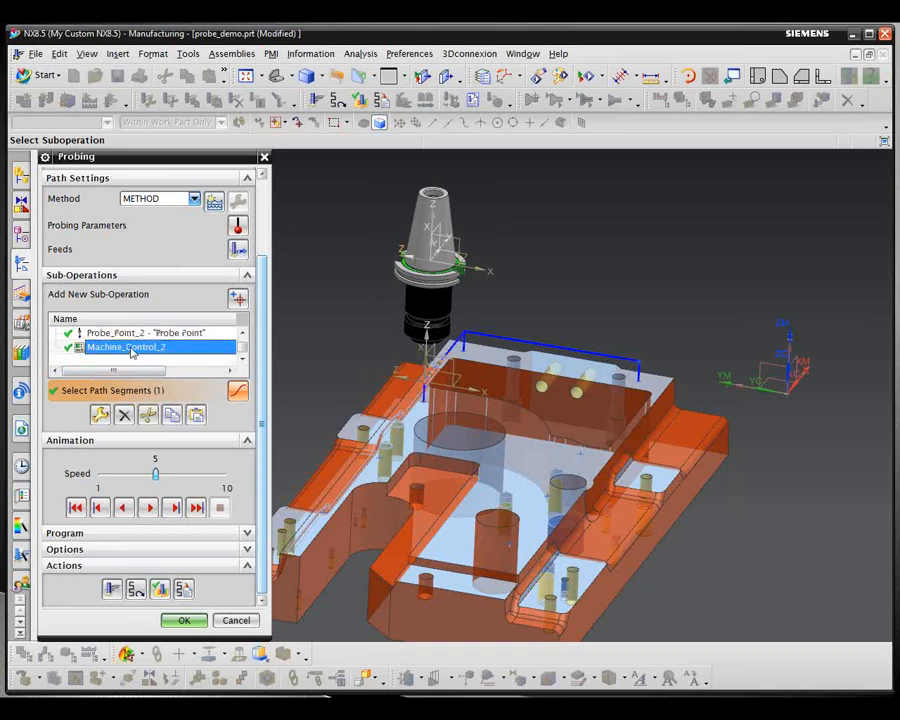
{"action": "right_click", "coordinate": [131, 350]}
{"action": "left_click", "coordinate": [156, 354]}
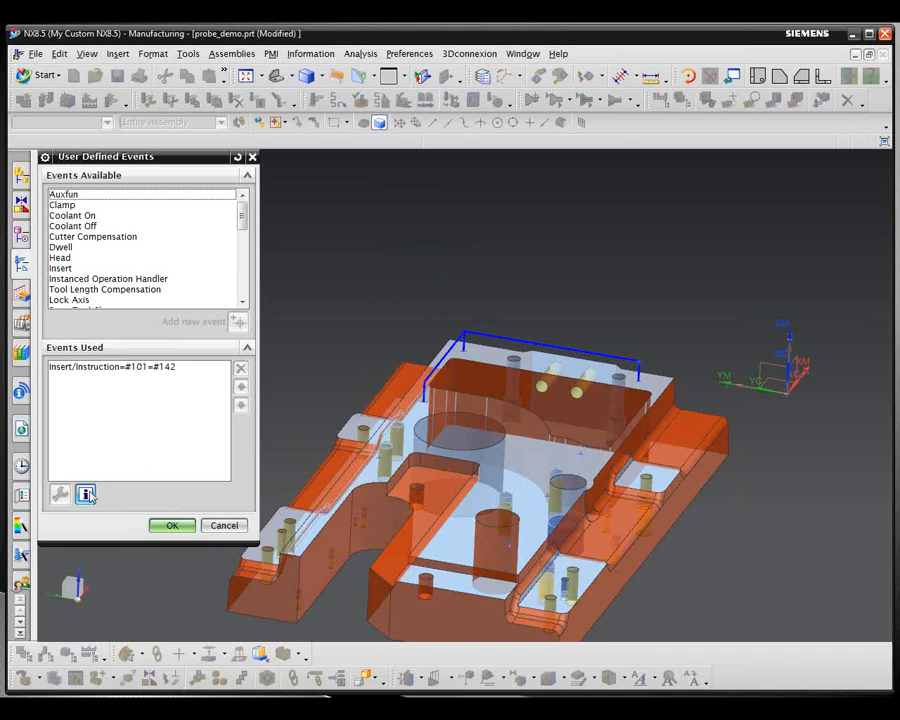
{"action": "left_click", "coordinate": [125, 368]}
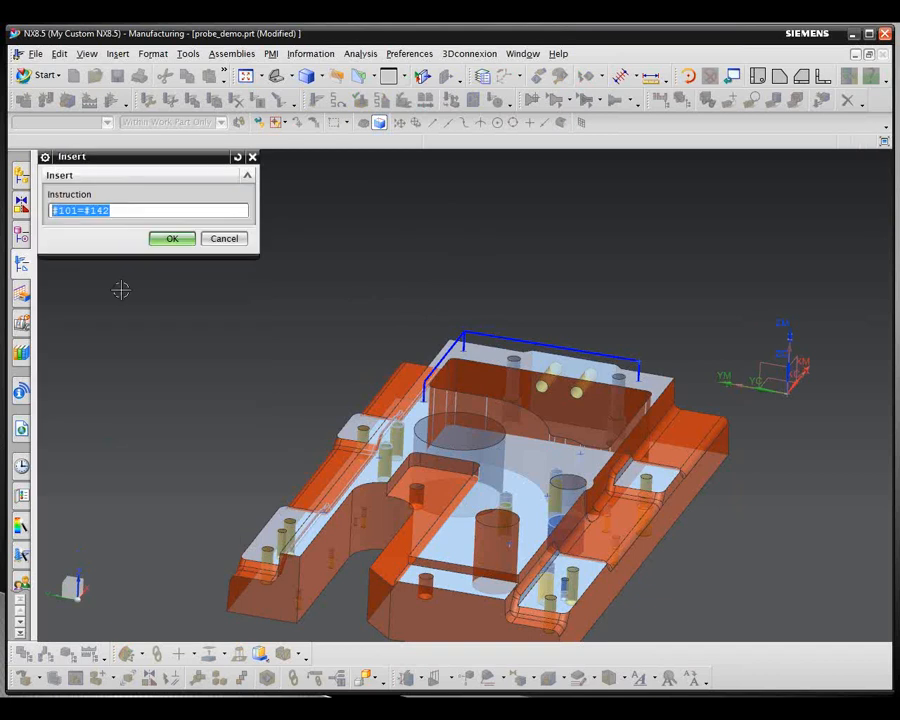
{"action": "left_click", "coordinate": [74, 211]}
{"action": "key", "text": "BackSpace"}
{"action": "type", "text": "3"}
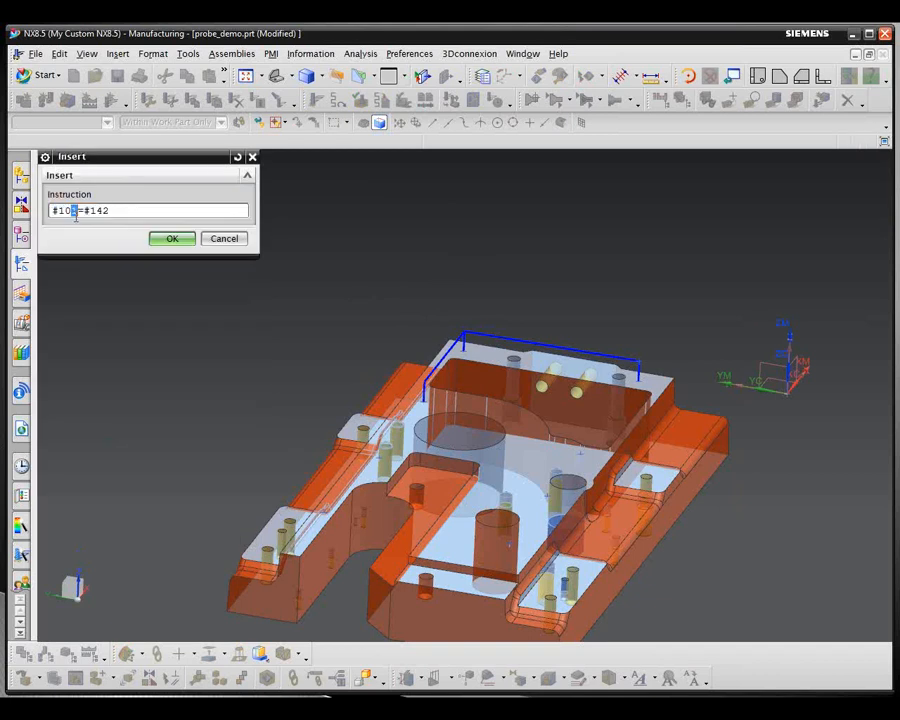
{"action": "left_click", "coordinate": [174, 238]}
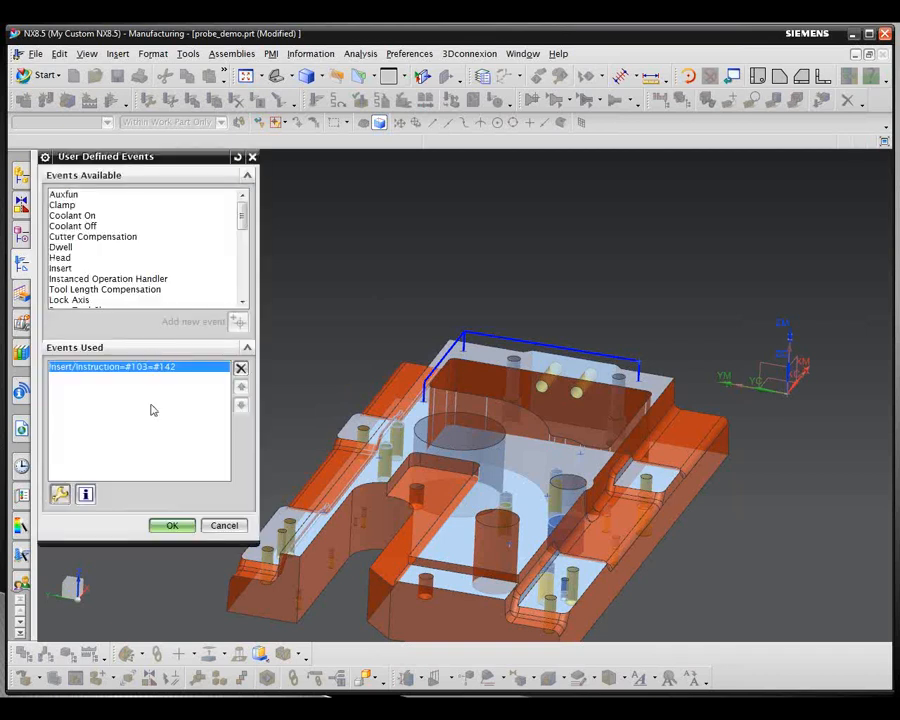
{"action": "left_click", "coordinate": [170, 527]}
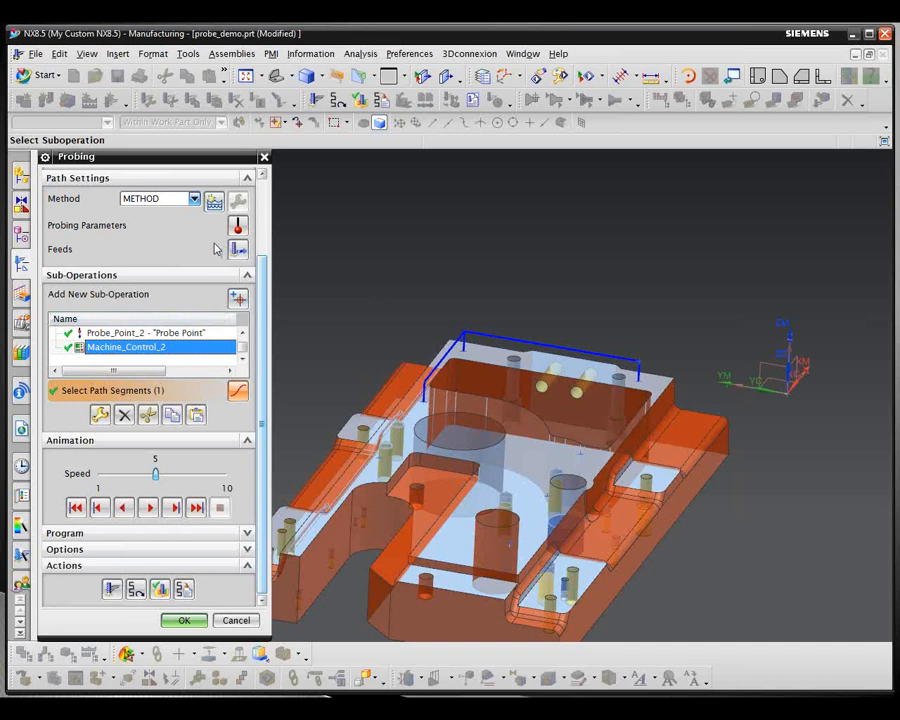
Start a new Probe Cylinder sub-operation on the inner cylindrical face of the large bore
{"action": "left_click", "coordinate": [238, 299]}
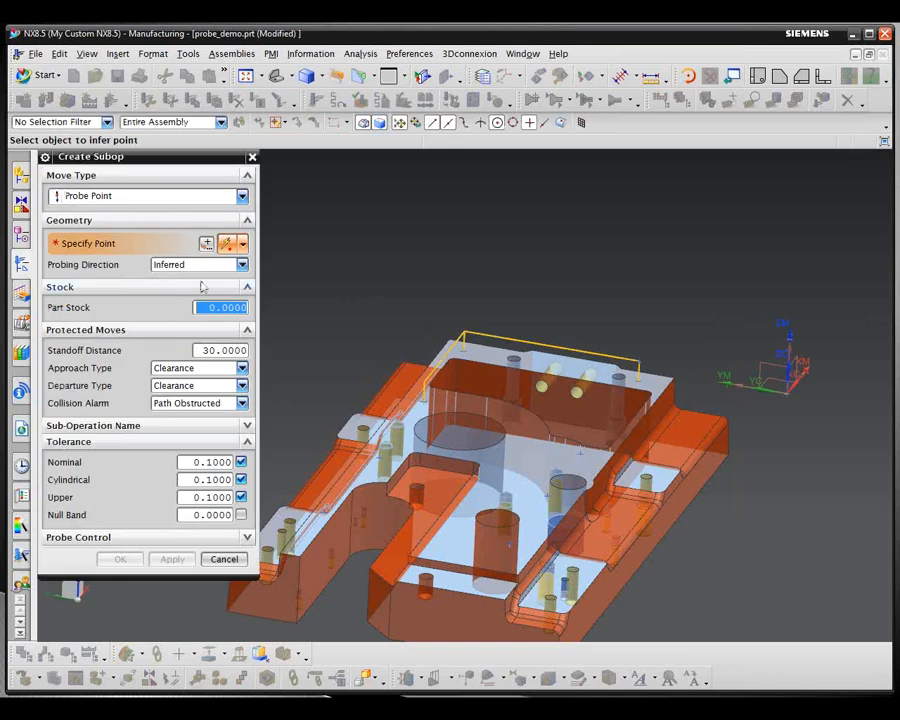
{"action": "left_click", "coordinate": [242, 197]}
{"action": "left_click", "coordinate": [110, 280]}
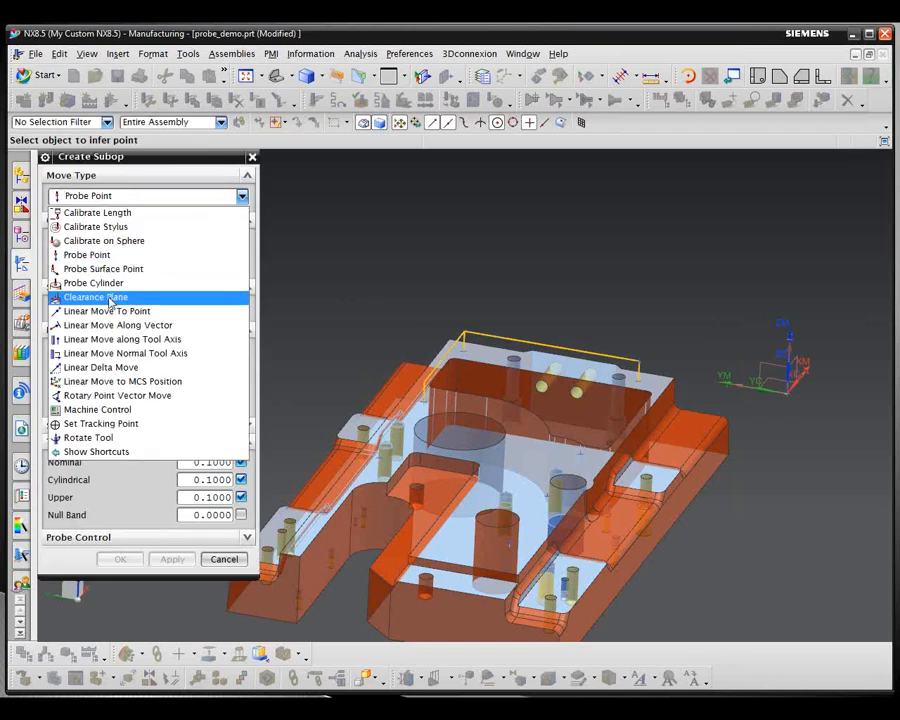
{"action": "left_click", "coordinate": [97, 285]}
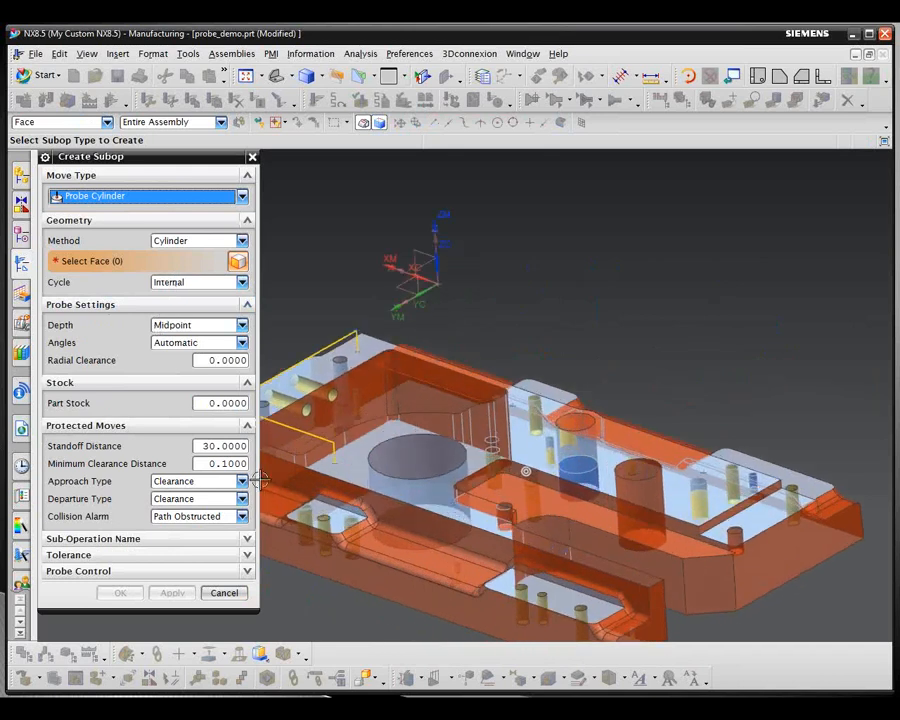
{"action": "left_click", "coordinate": [346, 451]}
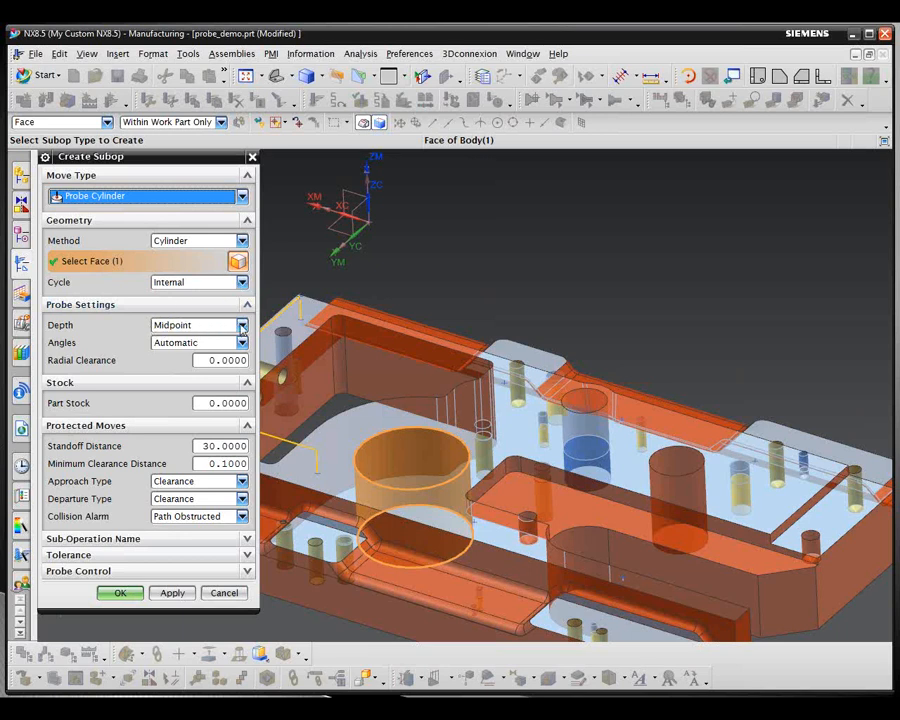
Set the cylinder's probing depth to Specify with a distance of 20 mm
{"action": "middle_click_drag", "start_coordinate": [400, 490], "coordinate": [398, 418]}
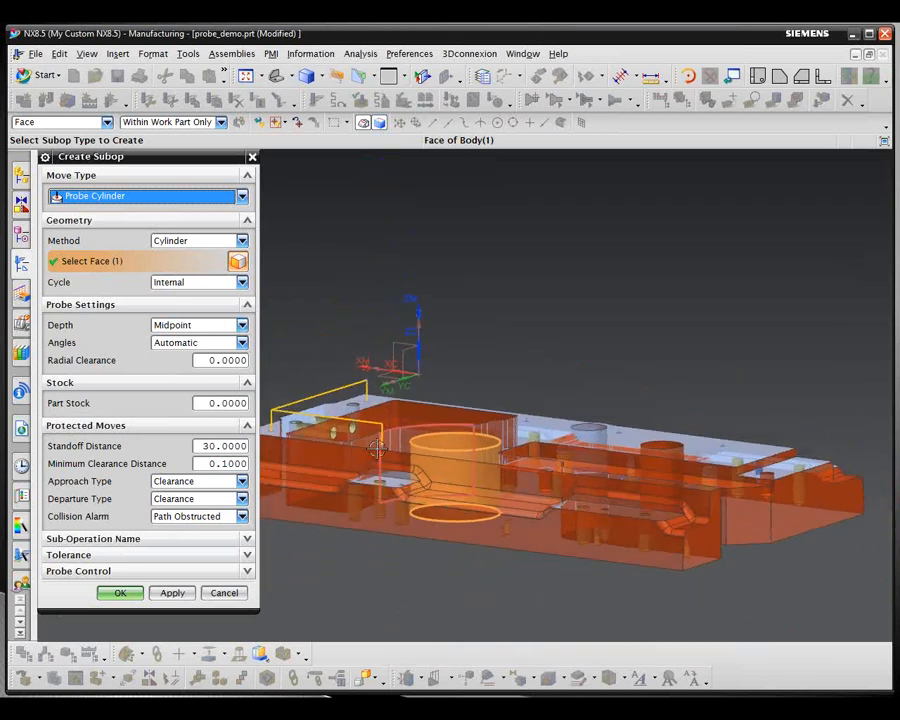
{"action": "left_click", "coordinate": [242, 325]}
{"action": "left_click", "coordinate": [178, 353]}
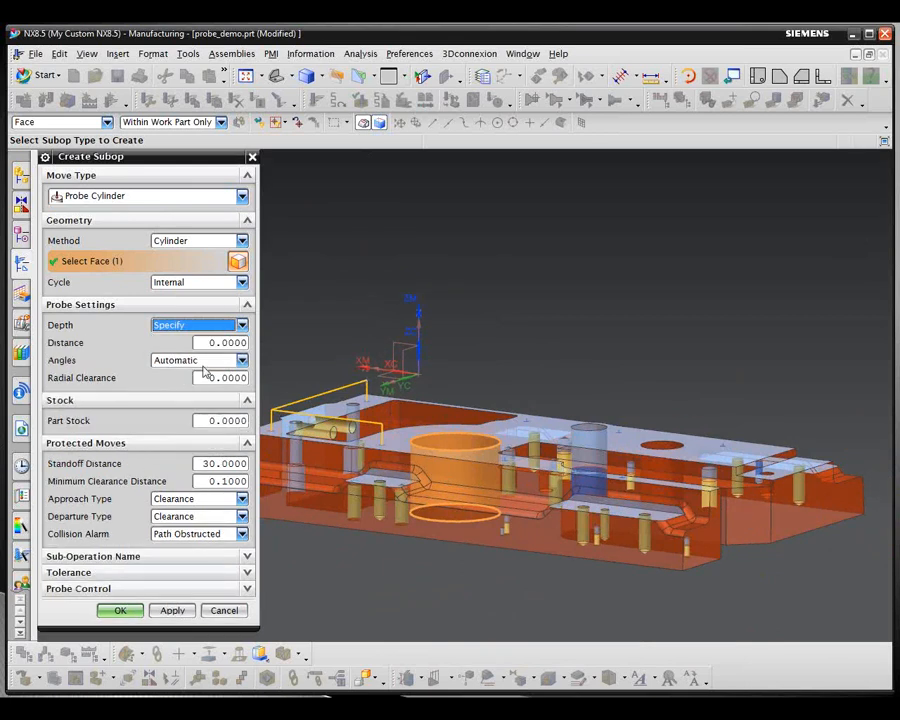
{"action": "left_click", "coordinate": [210, 342]}
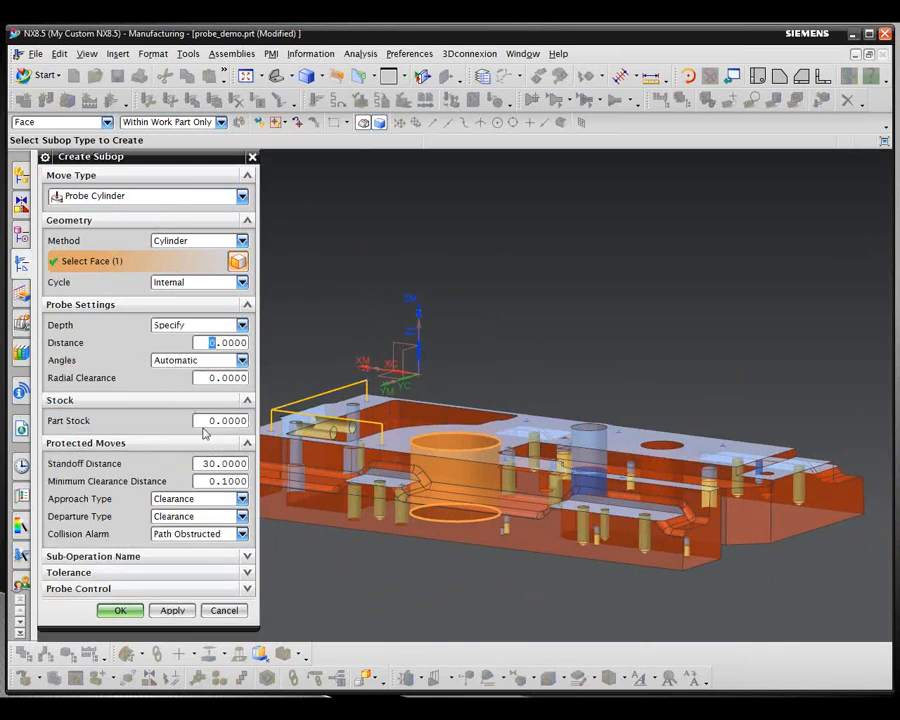
{"action": "type", "text": "2"}
Switch the cylinder's probing angles to Specify, edit Angle 3, and create the Probe Cylinder sub-operation
{"action": "left_click", "coordinate": [242, 360]}
{"action": "left_click", "coordinate": [176, 386]}
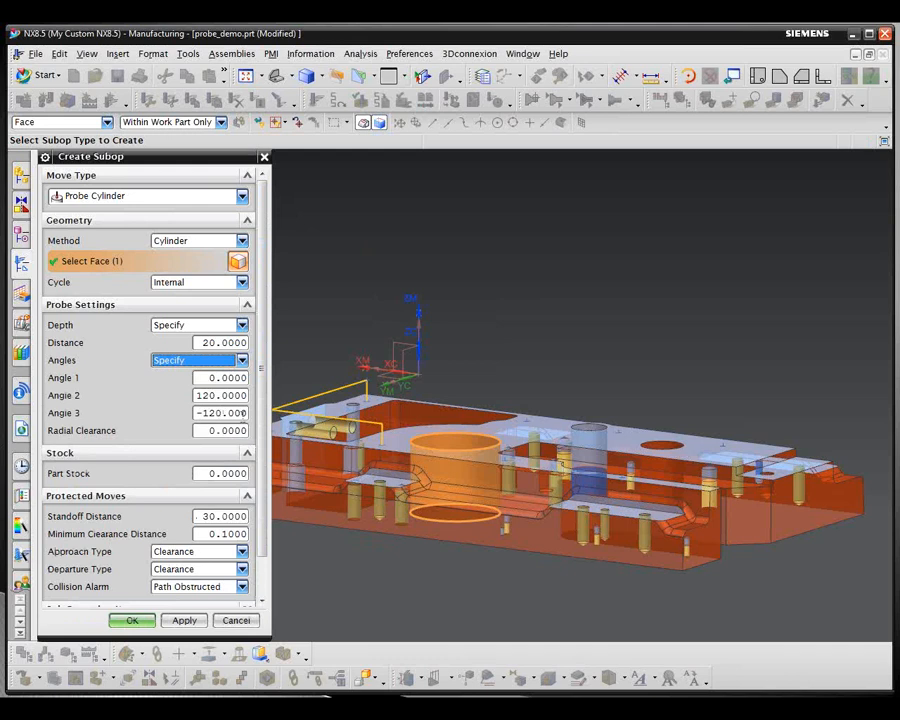
{"action": "double_click", "coordinate": [220, 413]}
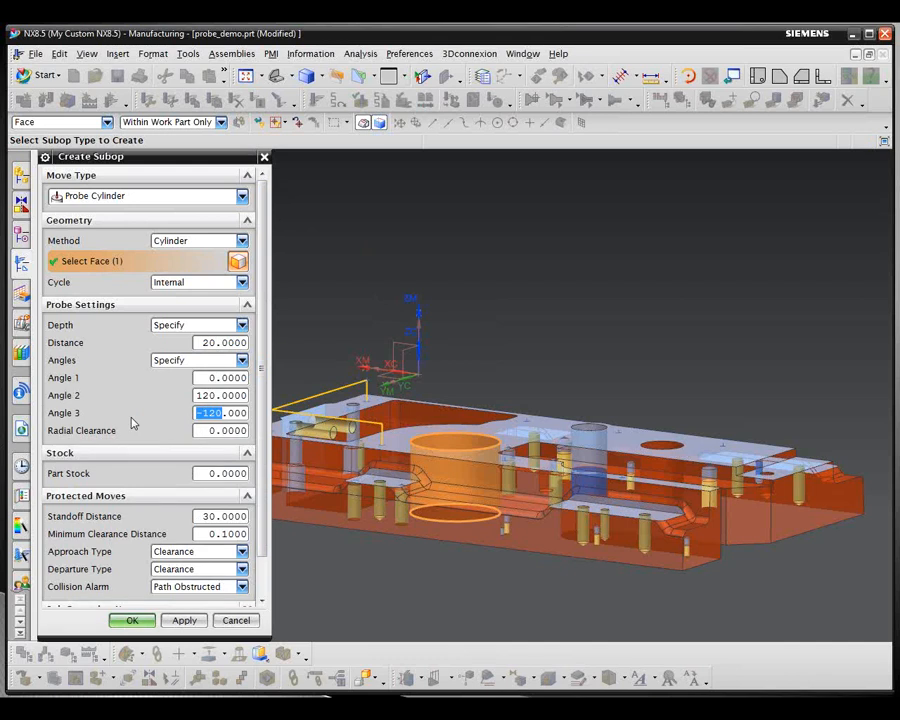
{"action": "type", "text": "2"}
{"action": "left_click", "coordinate": [133, 622]}
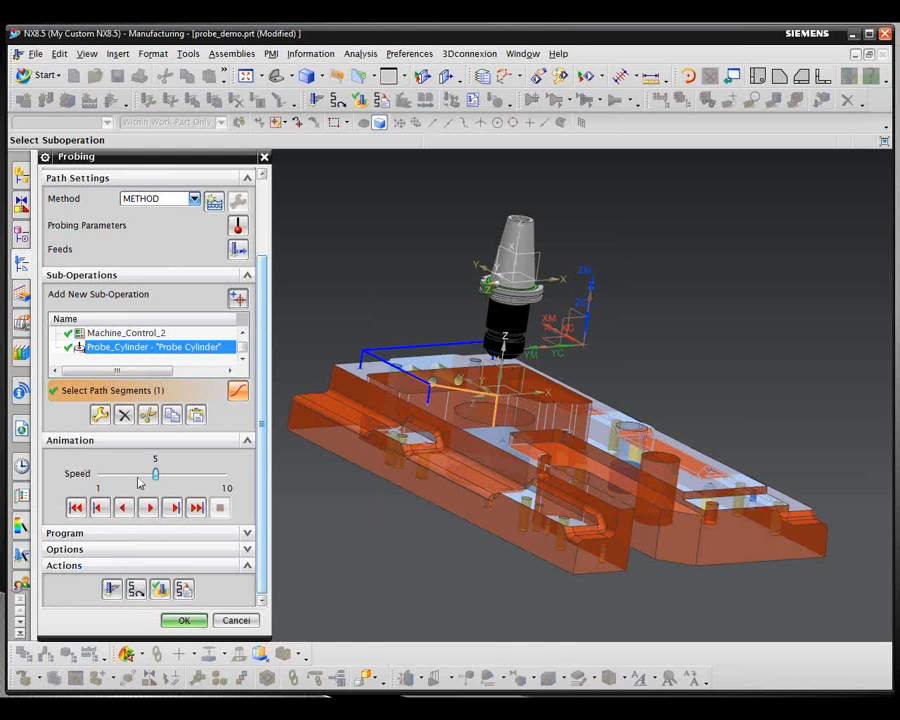
Play the probing animation from the first sub-operation at speed 3, and accept the probing operation
{"action": "left_click_drag", "start_coordinate": [156, 476], "coordinate": [128, 476]}
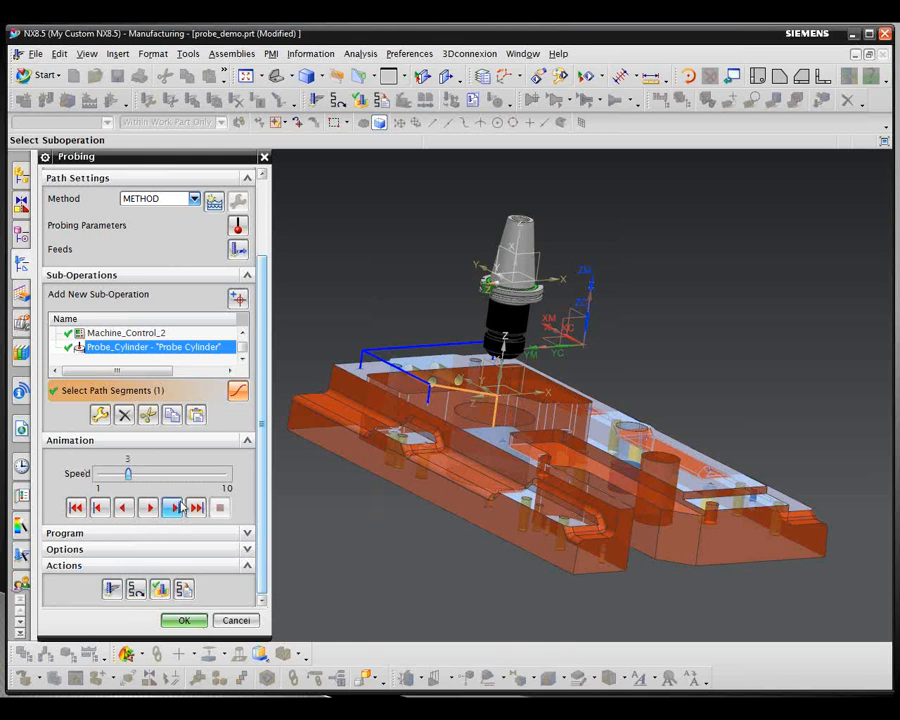
{"action": "left_click", "coordinate": [75, 508]}
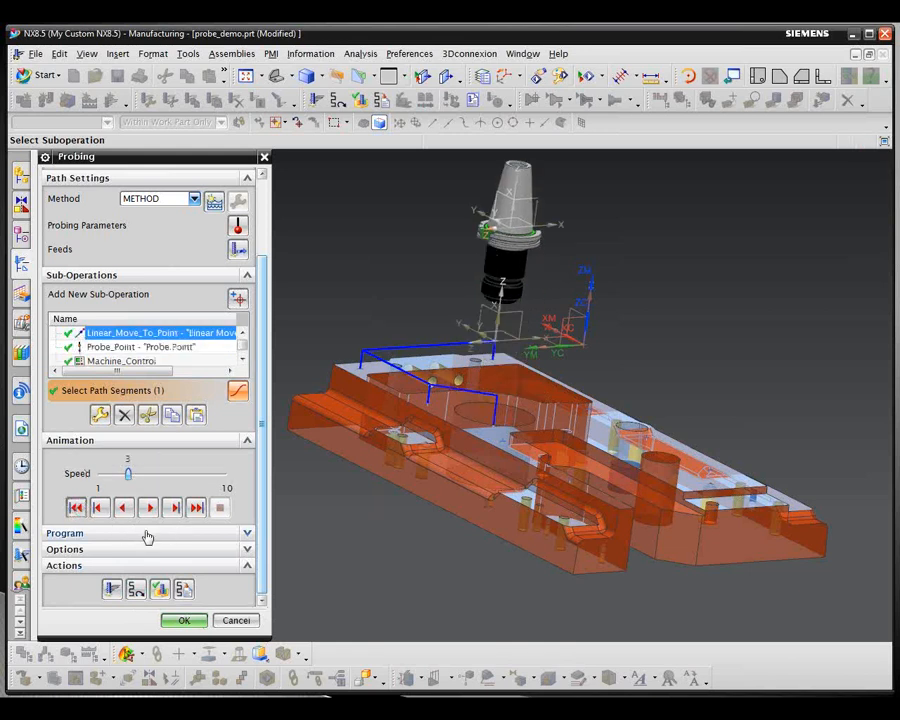
{"action": "left_click", "coordinate": [148, 508]}
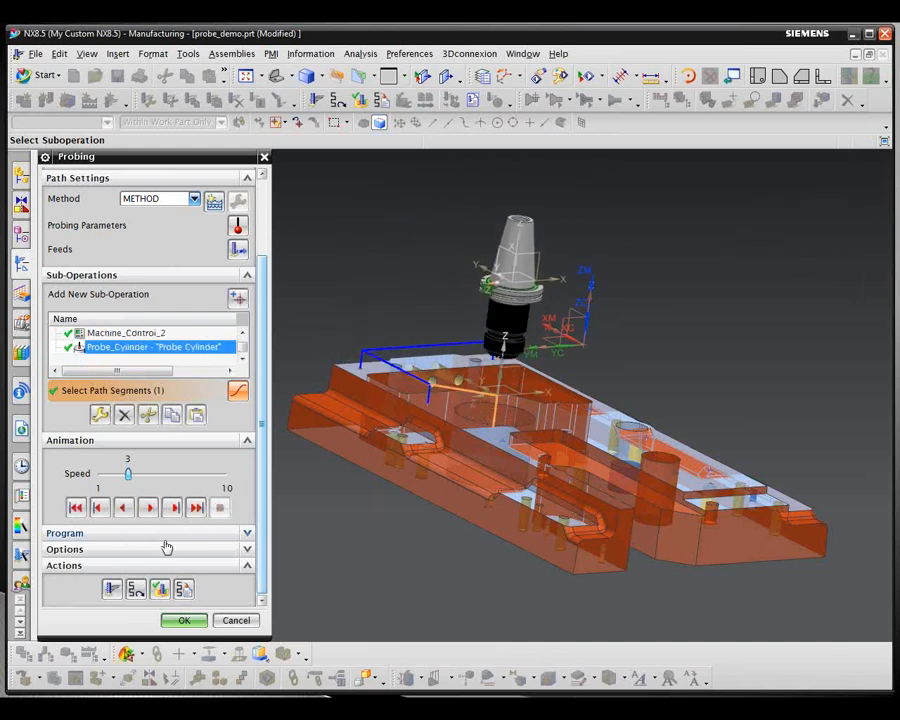
{"action": "left_click", "coordinate": [184, 621]}
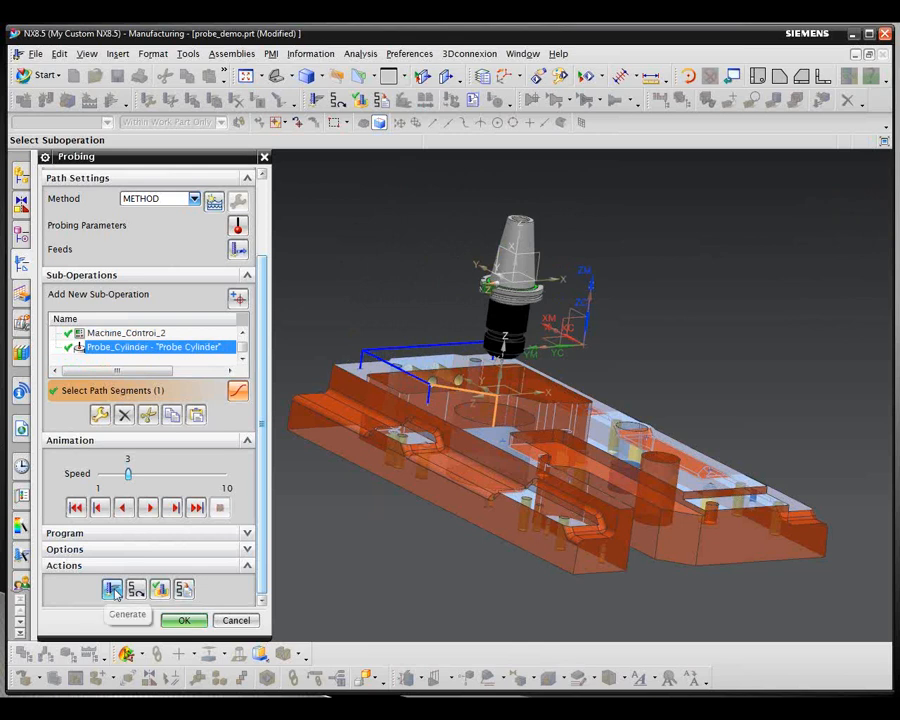
{"action": "left_click", "coordinate": [184, 621]}
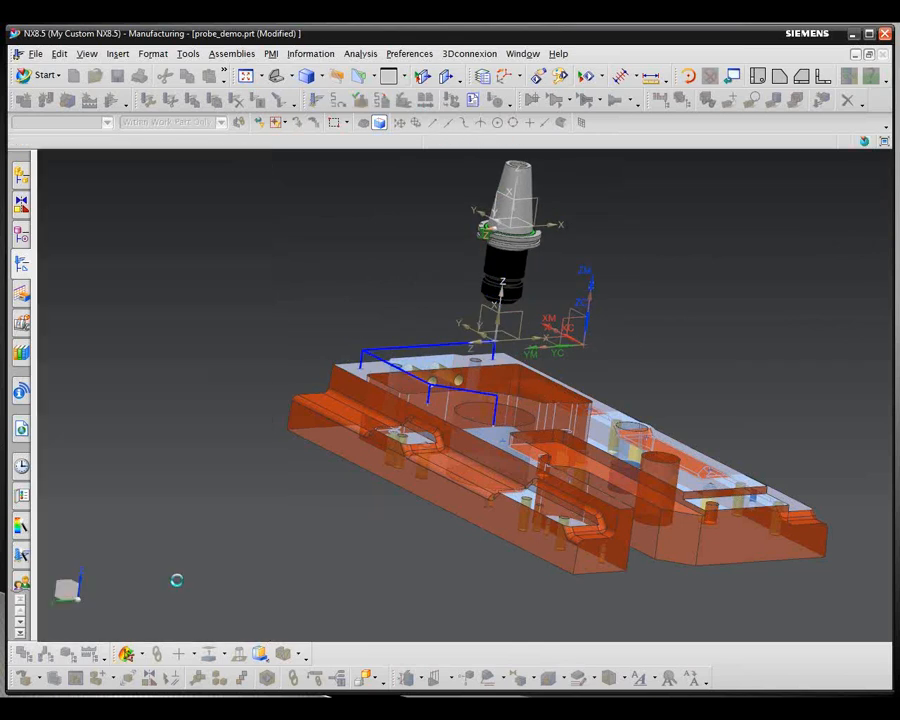
Open the existing PROBING operation under Unused Items for editing from the Operation Navigator
{"action": "left_click", "coordinate": [22, 265]}
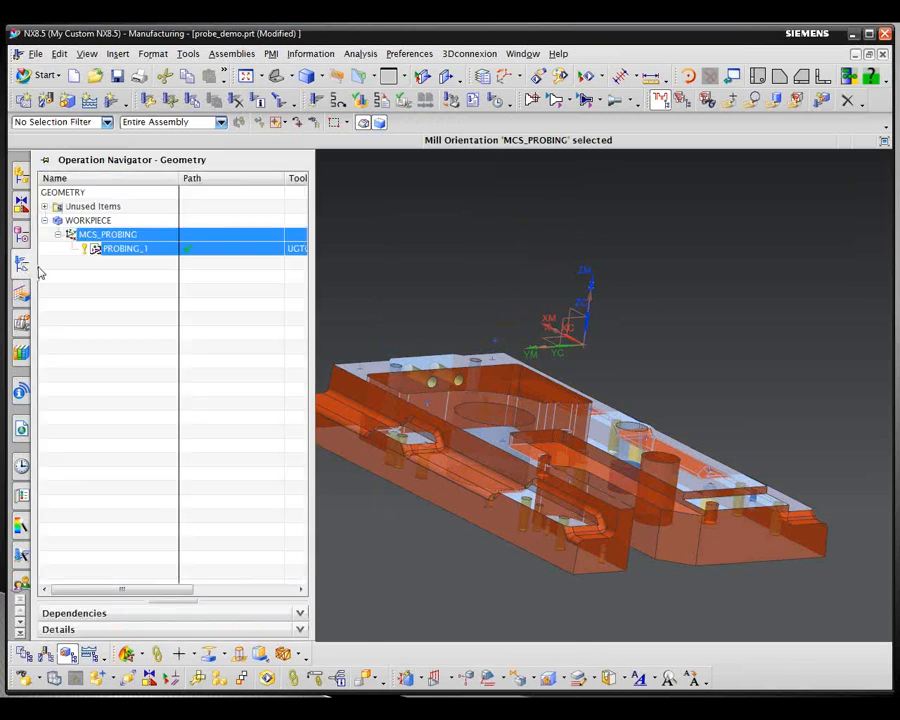
{"action": "left_click", "coordinate": [44, 207]}
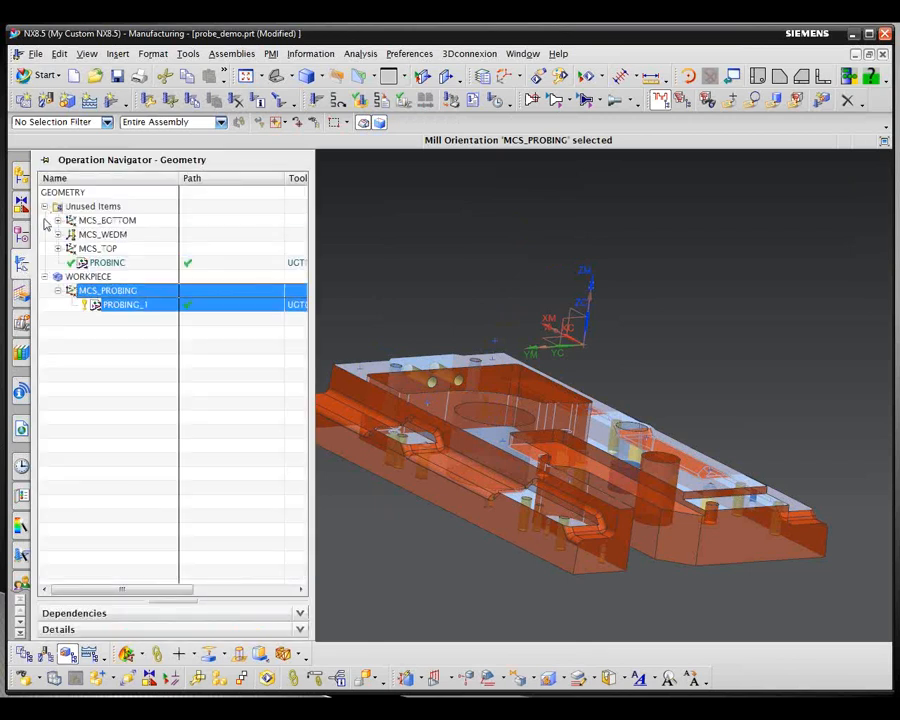
{"action": "left_click", "coordinate": [107, 263]}
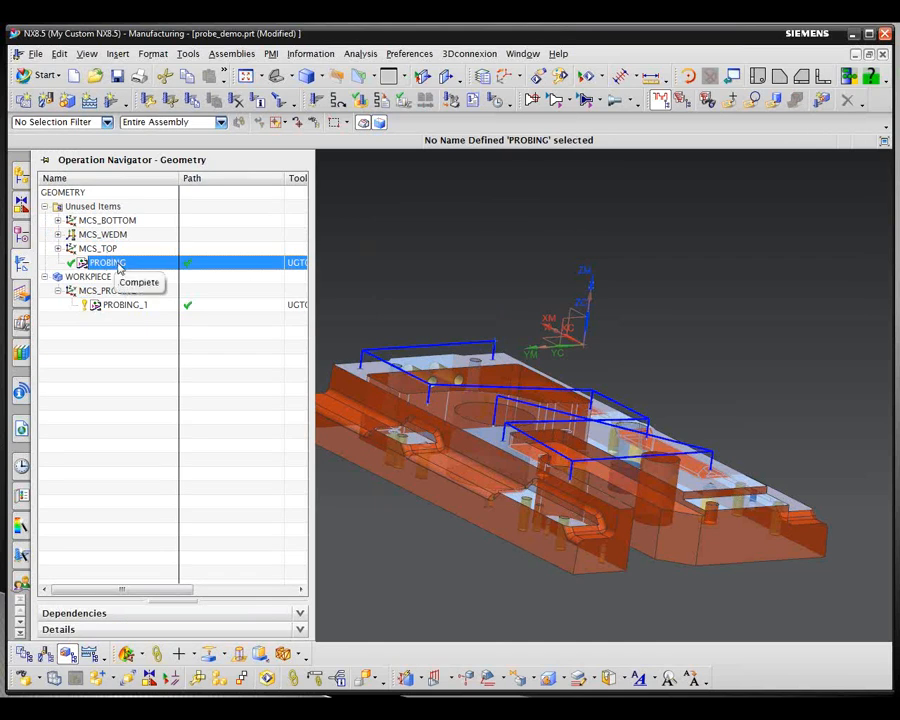
{"action": "right_click", "coordinate": [119, 264]}
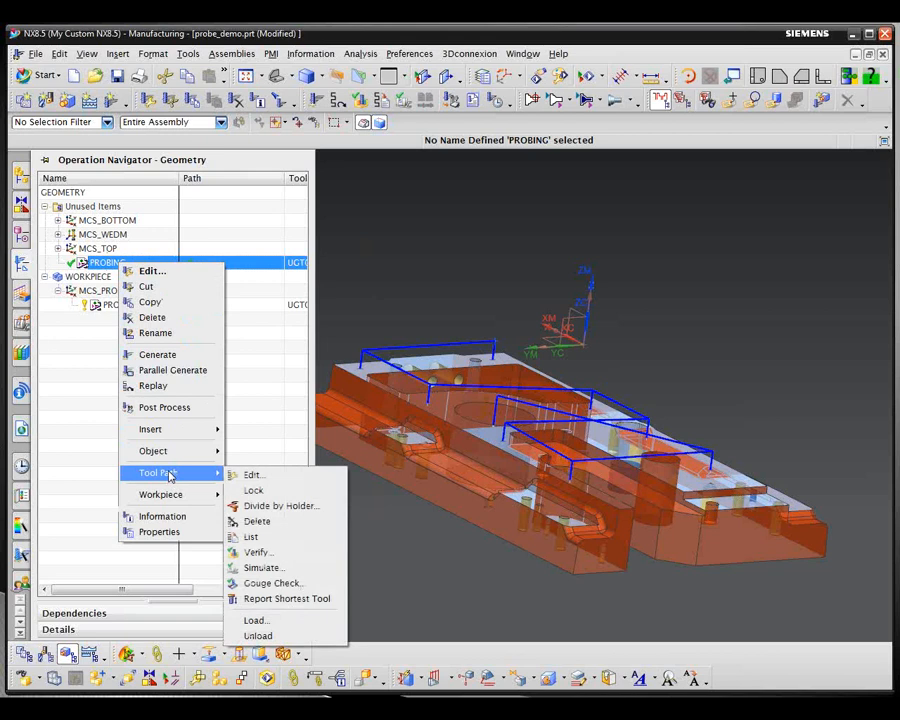
{"action": "left_click", "coordinate": [150, 271]}
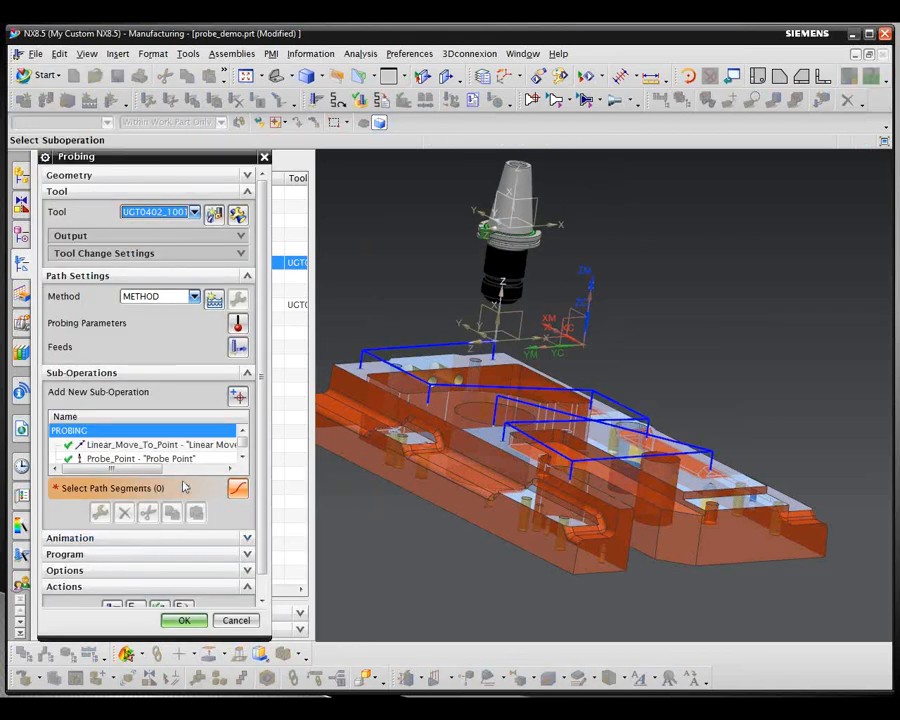
Animate the existing PROBING operation's full path at speed 4 and examine the probe's motion over the part
{"action": "scroll", "coordinate": [262, 430], "scroll_direction": "down", "scroll_amount": 1}
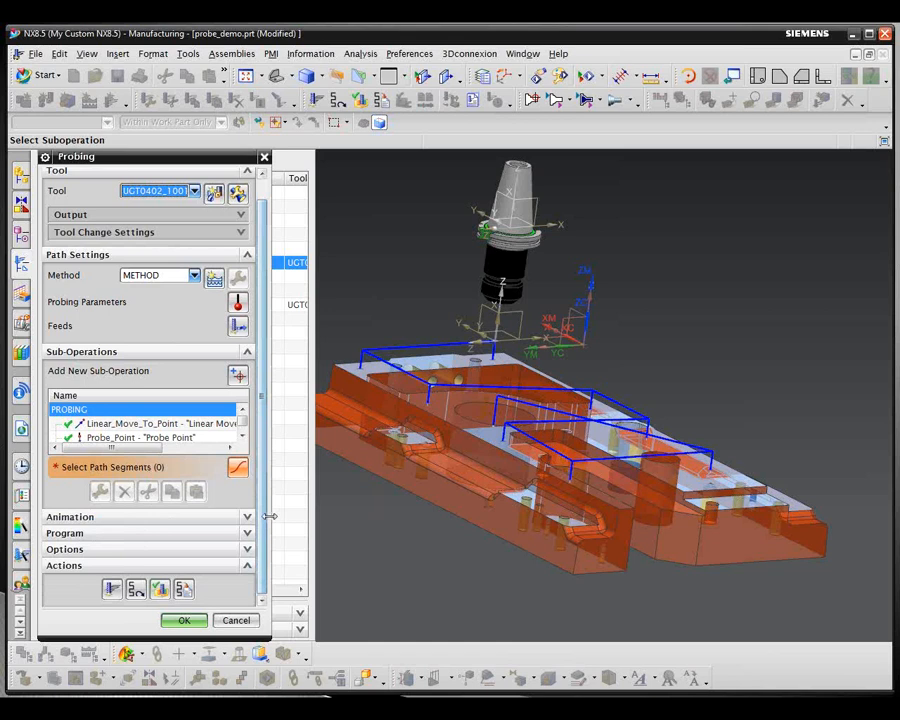
{"action": "left_click", "coordinate": [242, 518]}
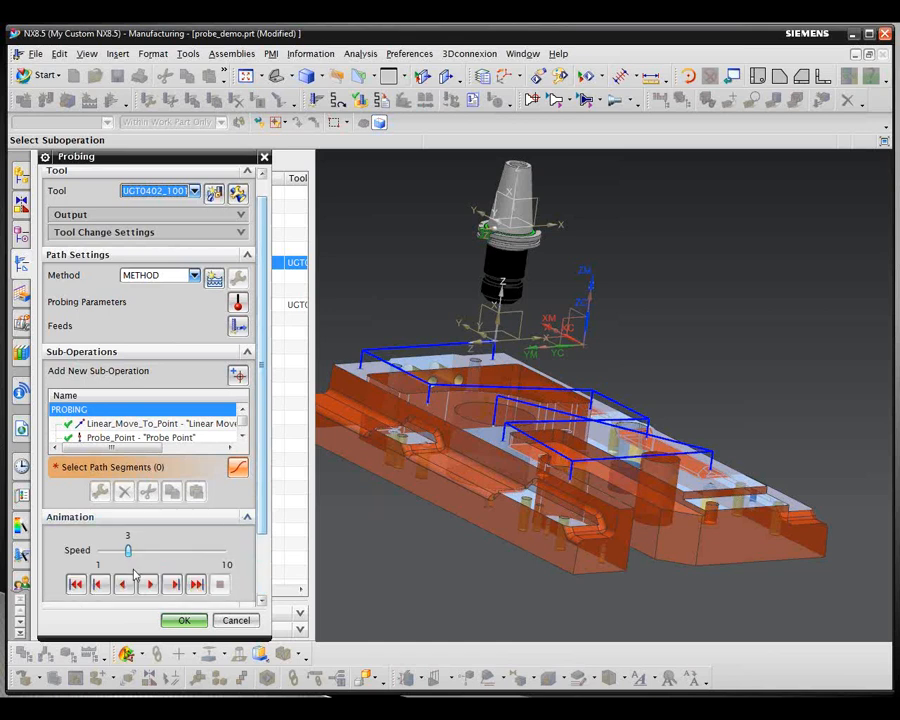
{"action": "left_click_drag", "start_coordinate": [128, 552], "coordinate": [142, 552]}
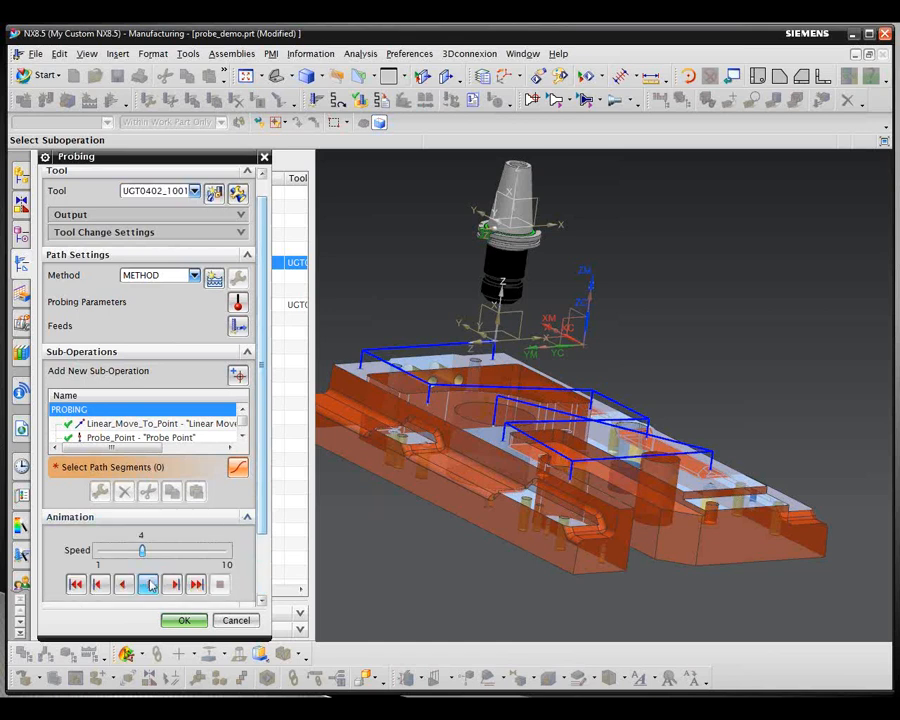
{"action": "left_click", "coordinate": [149, 585]}
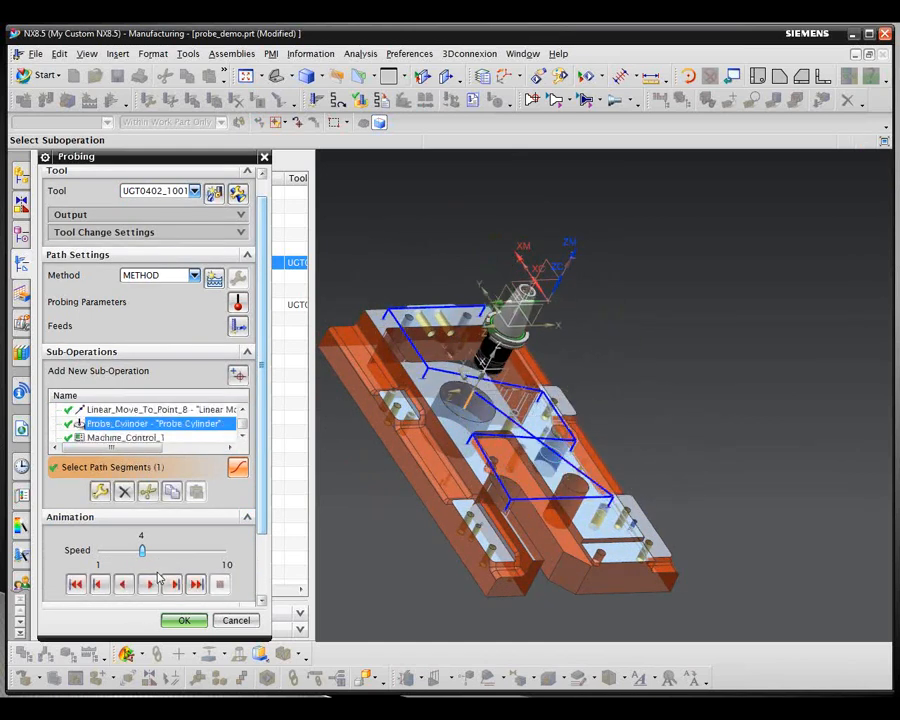
{"action": "middle_click_drag", "start_coordinate": [343, 690], "coordinate": [286, 456]}
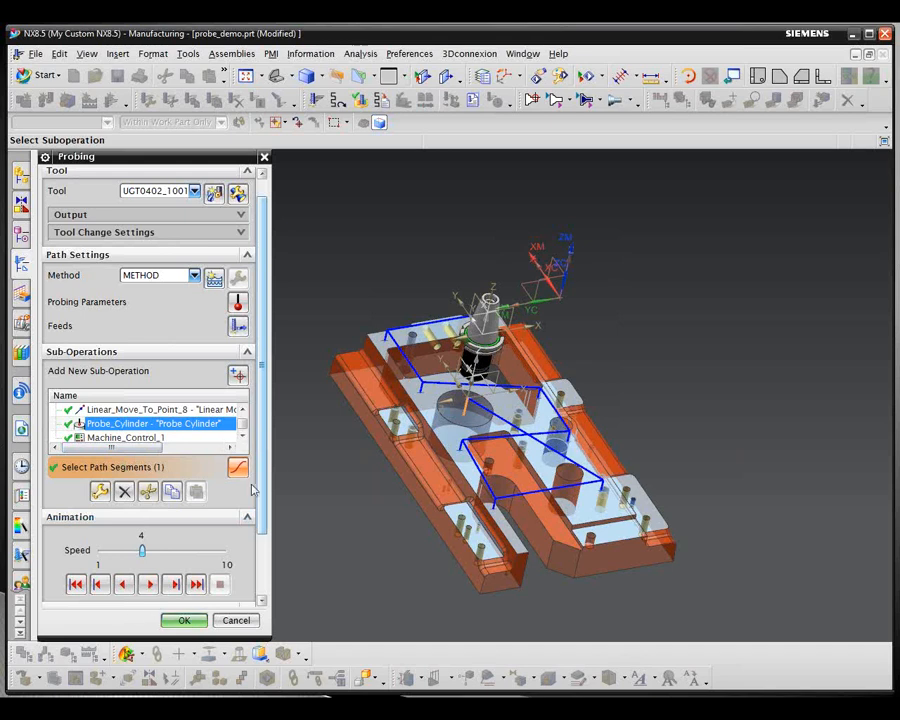
{"action": "scroll", "coordinate": [111, 589], "scroll_direction": "down", "scroll_amount": 2}
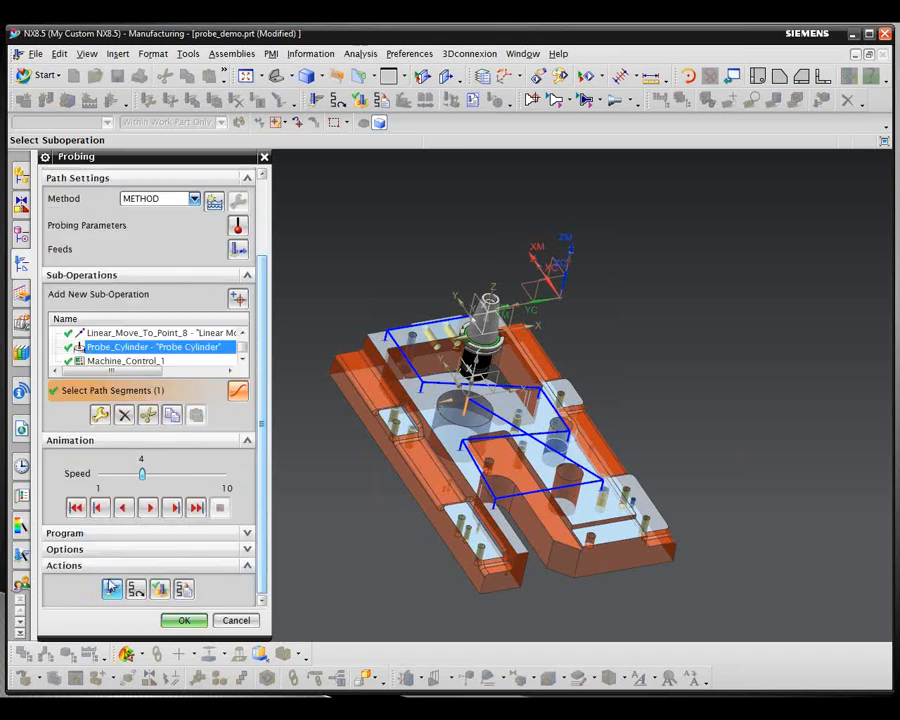
Regenerate the PROBING operation's path and accept the operation
{"action": "left_click", "coordinate": [111, 589]}
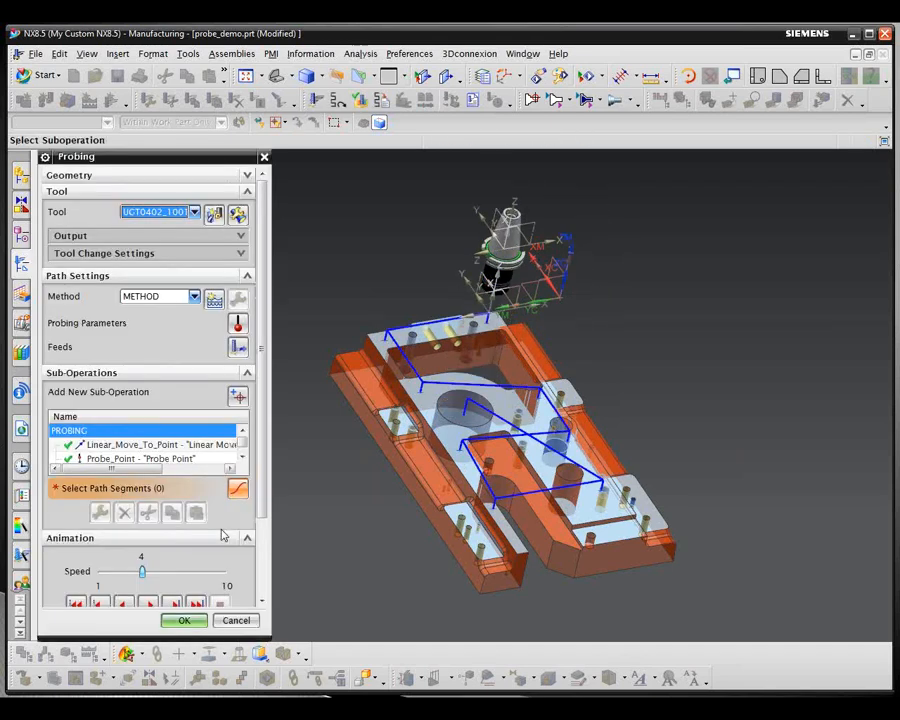
{"action": "left_click", "coordinate": [184, 620]}
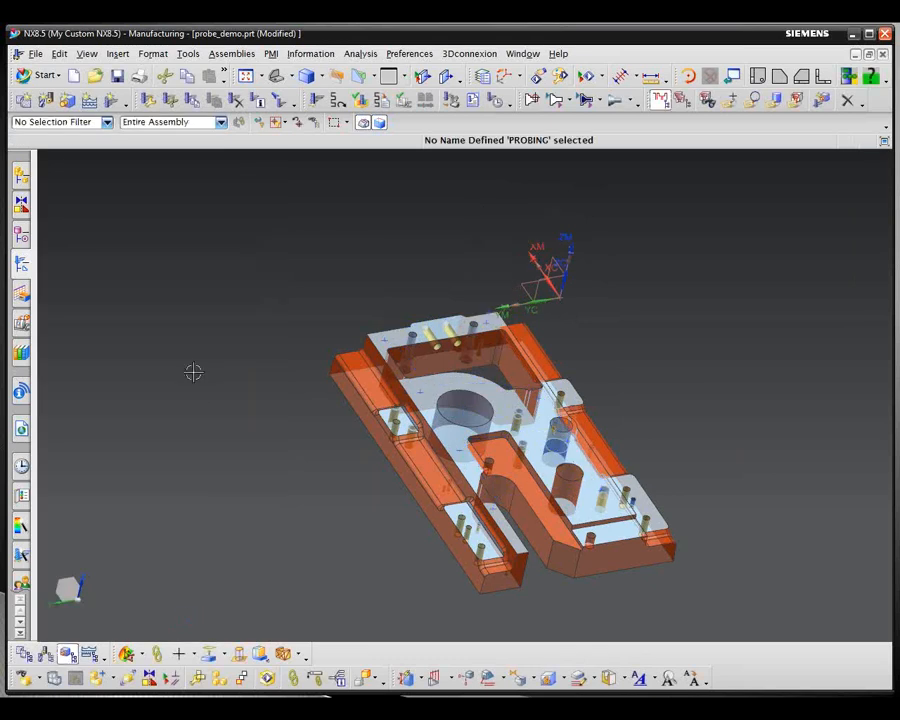
Postprocess the PROBING operation with the probing_cycles_fanuc postprocessor, overwriting probe_demo.ptp, and review and close the listed NC code
{"action": "left_click", "coordinate": [21, 263]}
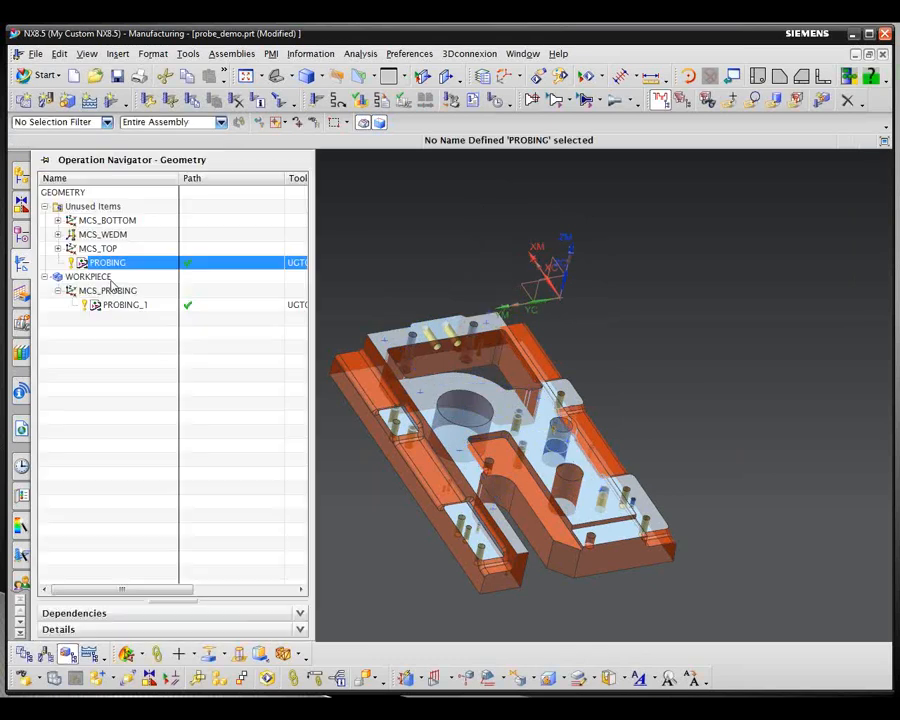
{"action": "right_click", "coordinate": [104, 262]}
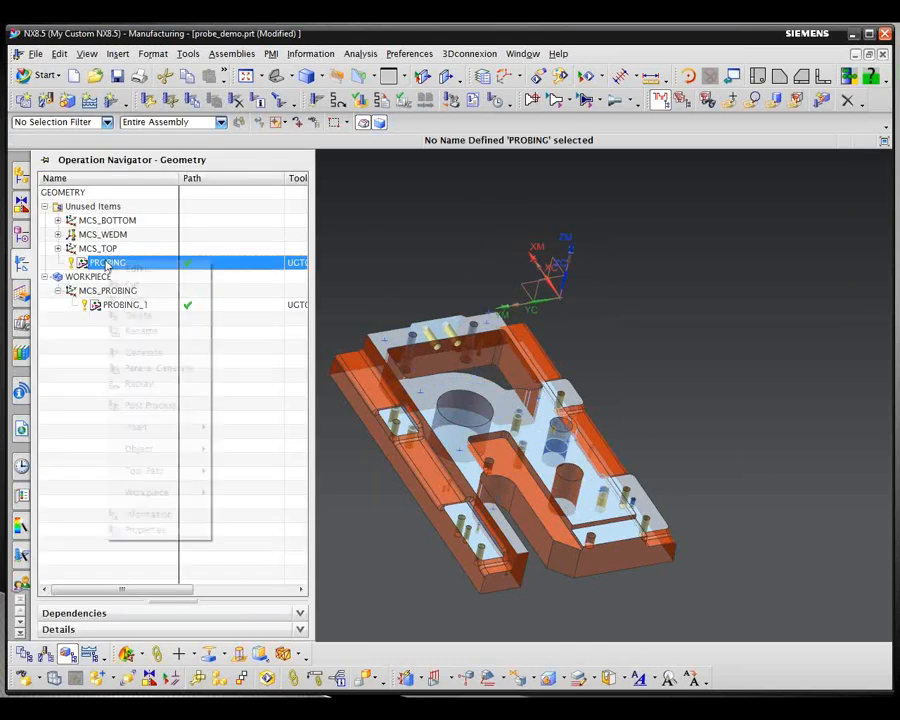
{"action": "left_click", "coordinate": [155, 406]}
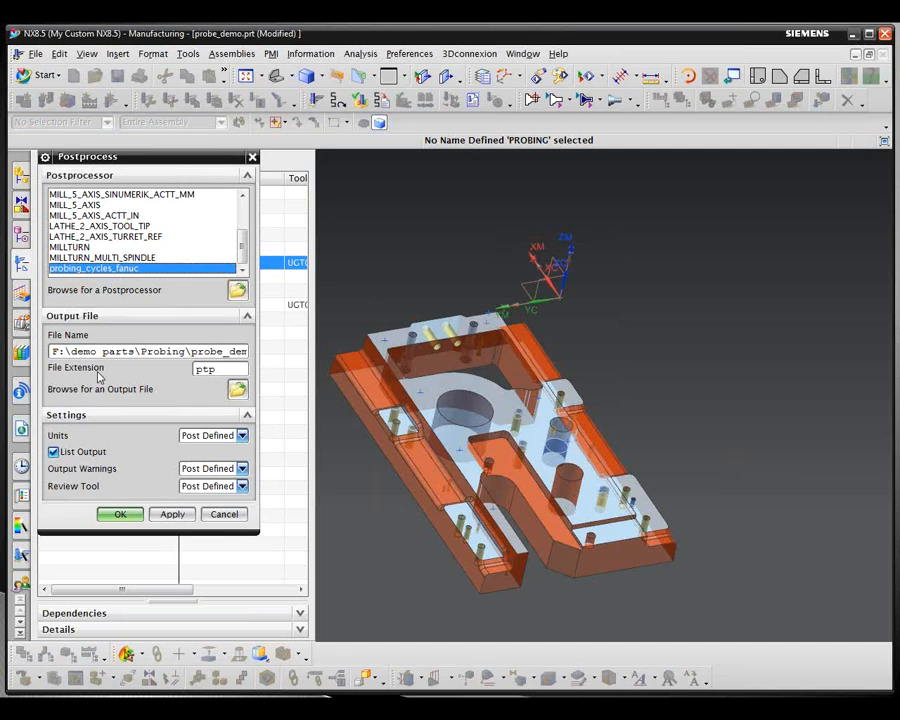
{"action": "left_click", "coordinate": [120, 515]}
{"action": "left_click", "coordinate": [124, 516]}
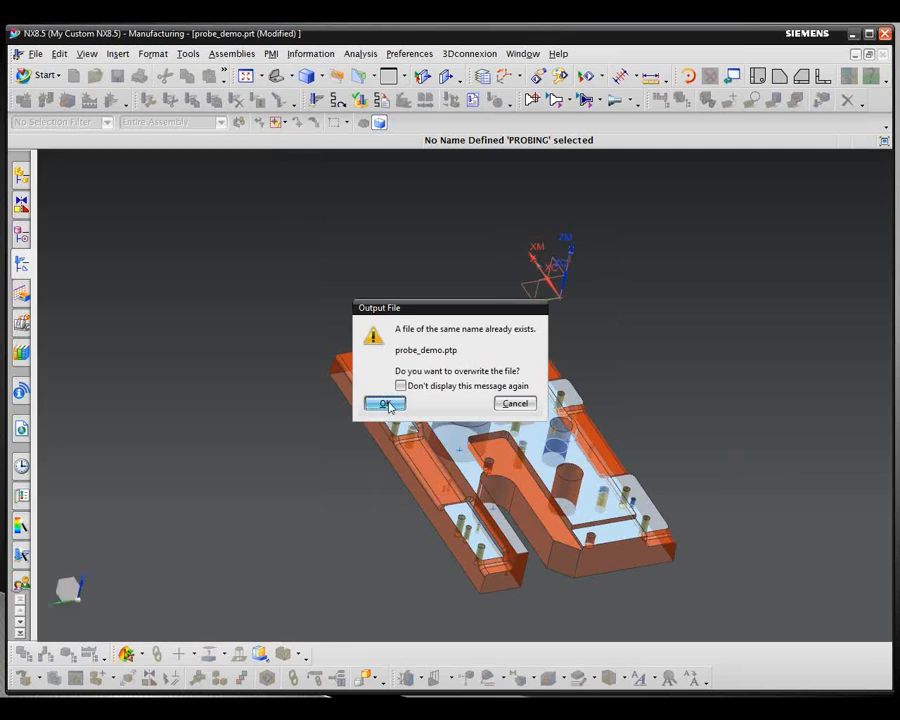
{"action": "left_click", "coordinate": [386, 404]}
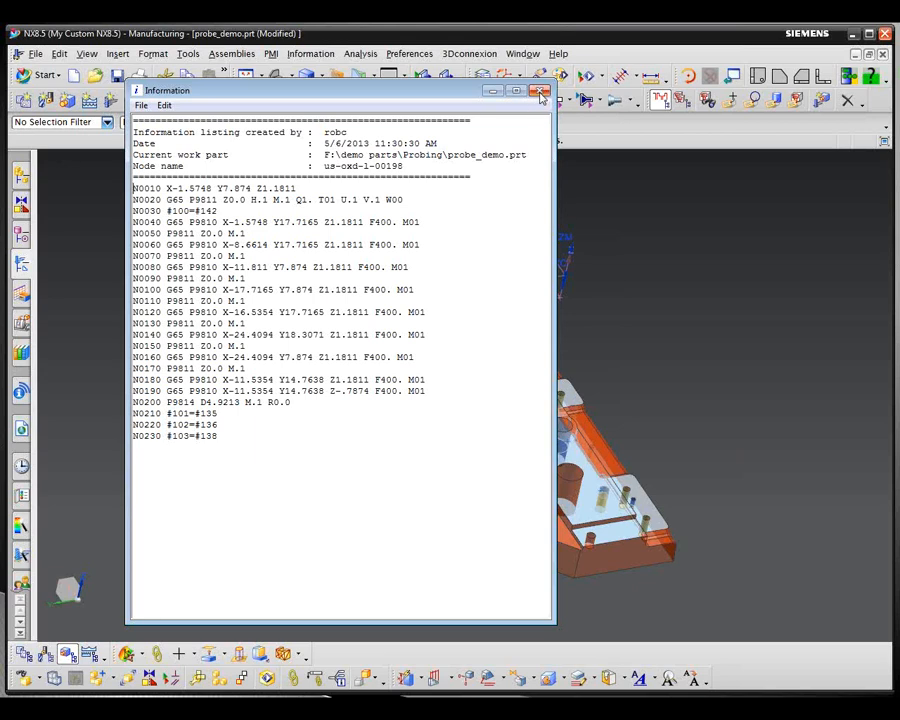
{"action": "left_click", "coordinate": [541, 92]}
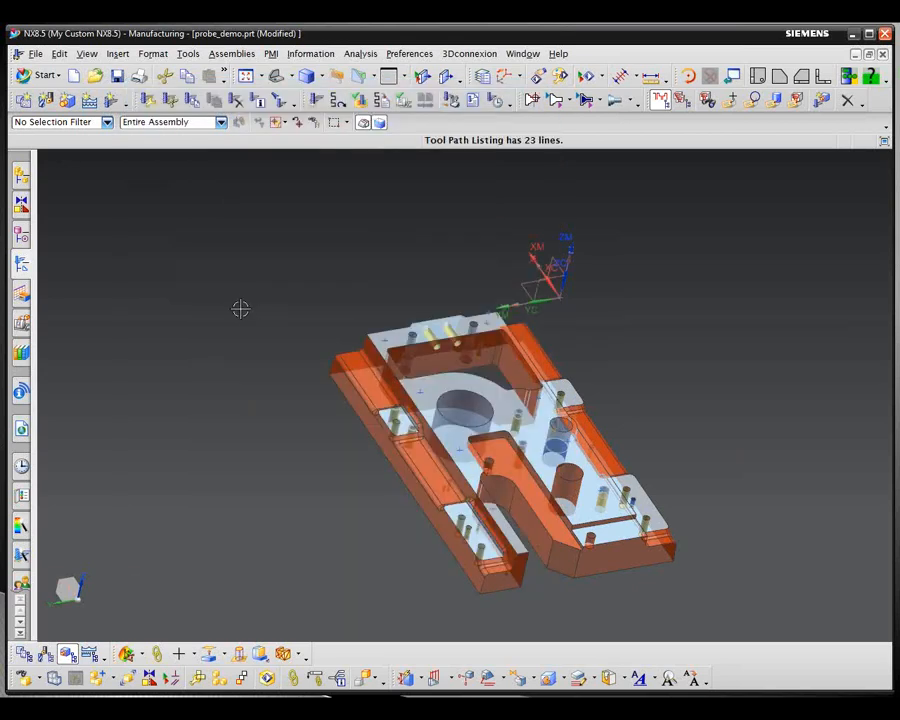
{"action": "middle_click_drag", "start_coordinate": [250, 312], "coordinate": [159, 303]}
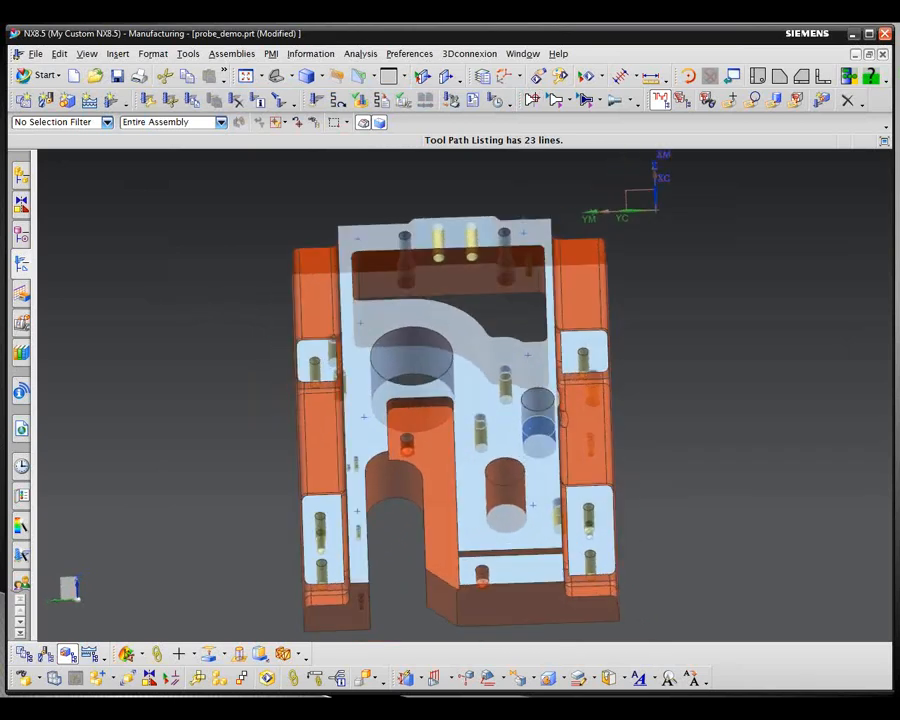